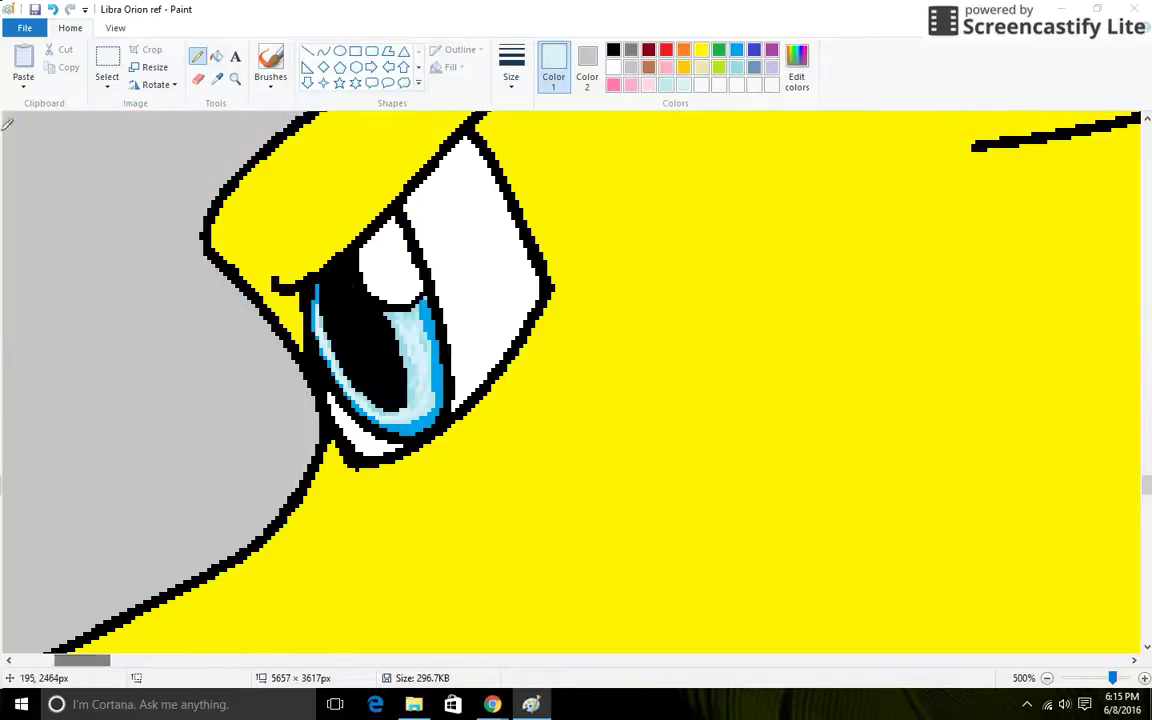
Draw a curved light grey shadow line across the large white of the eye and fill its outer side light grey
click(115, 27)
click(23, 75)
click(23, 80)
click(23, 85)
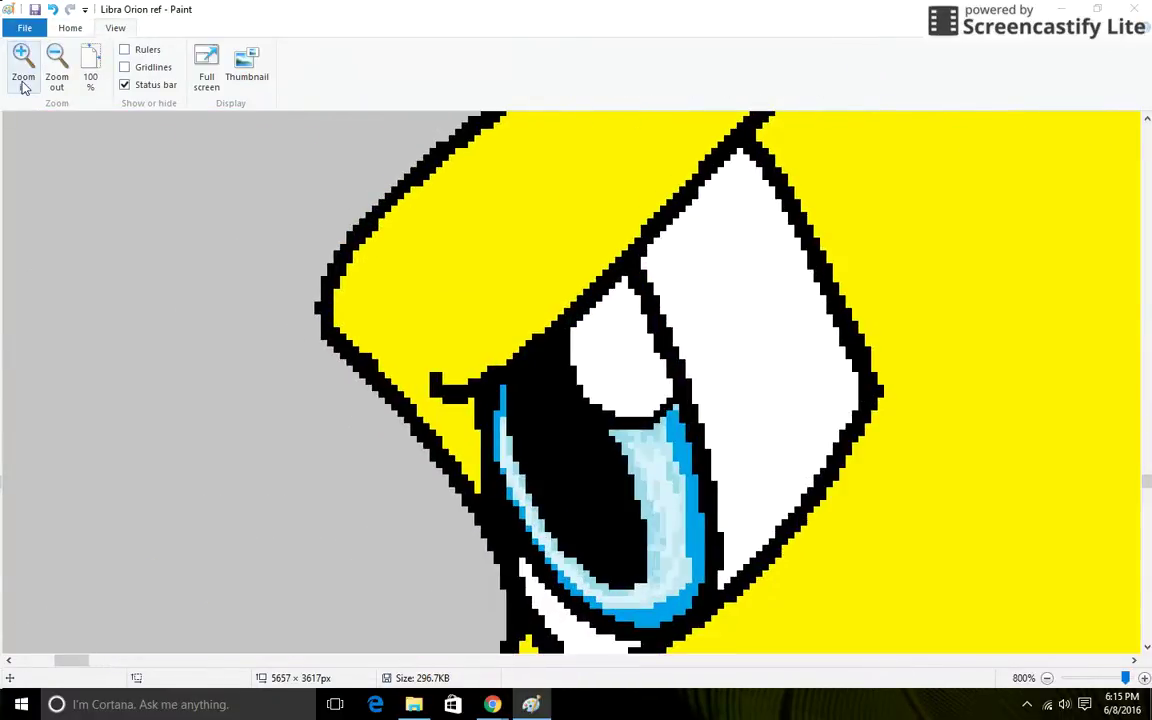
click(62, 28)
click(631, 65)
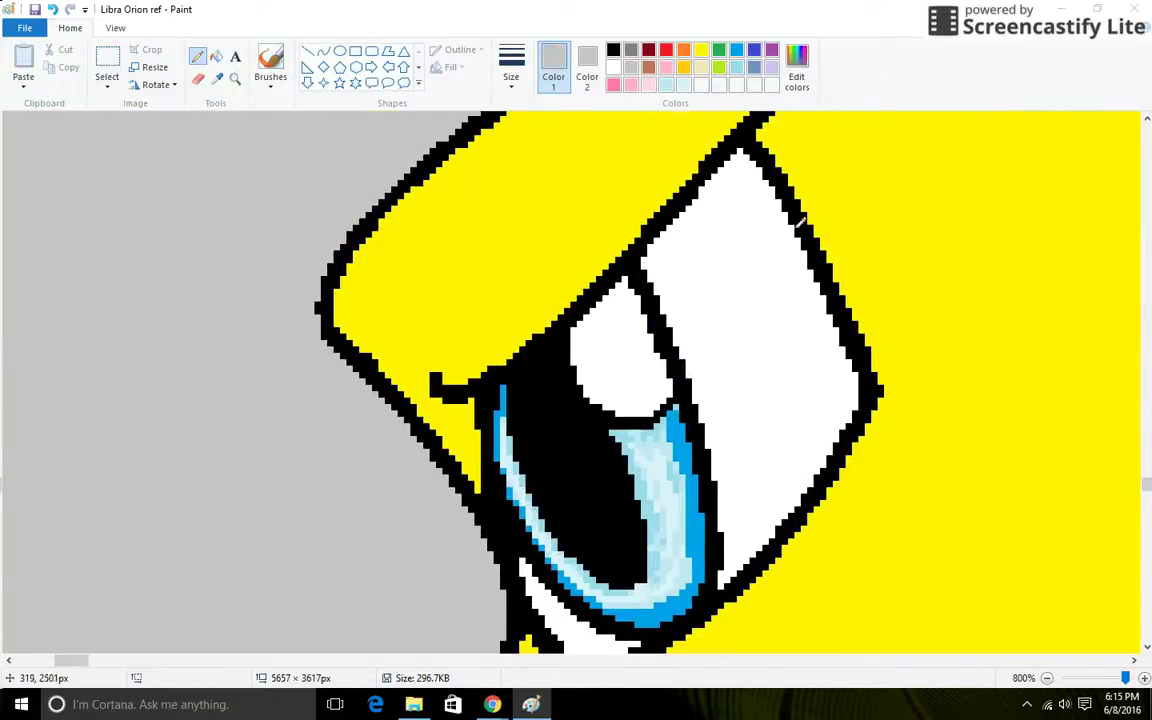
mouse_move(719, 176)
mouse_down()
mouse_move(765, 290)
mouse_move(780, 393)
mouse_move(772, 467)
mouse_move(722, 520)
mouse_up()
click(217, 58)
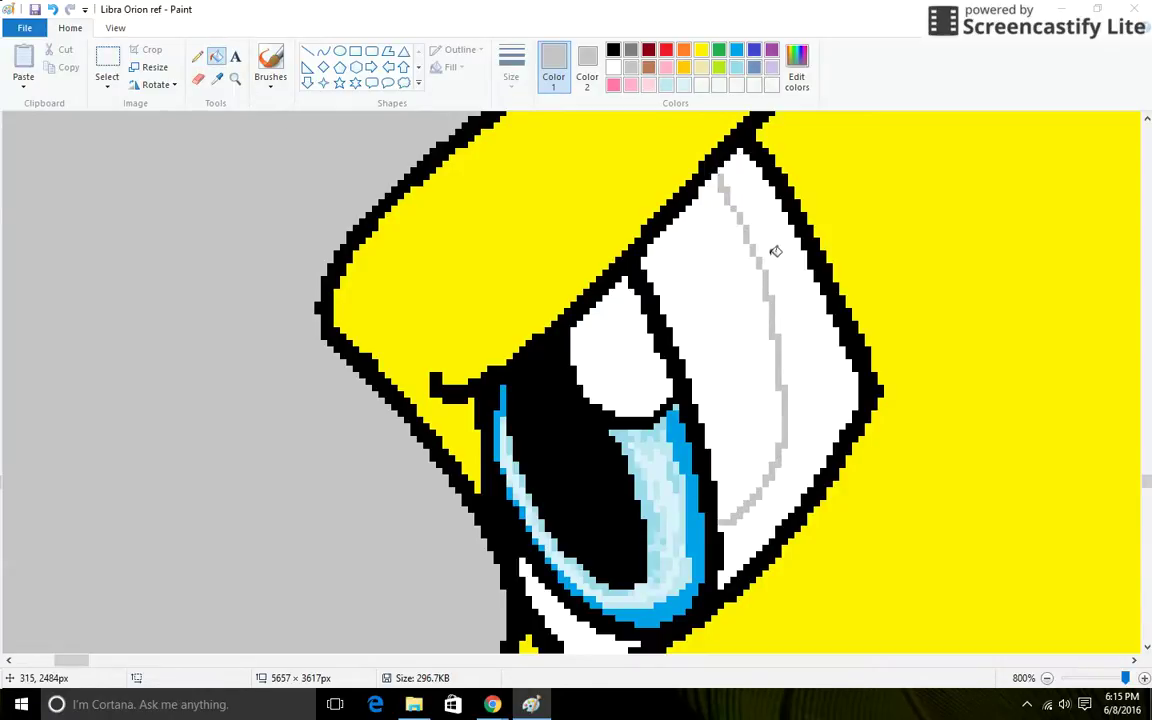
click(775, 250)
Outline and fill a light grey shadow along the lower edge of the small eye-white section below the iris
scroll(368, 129, down, 2)
click(197, 57)
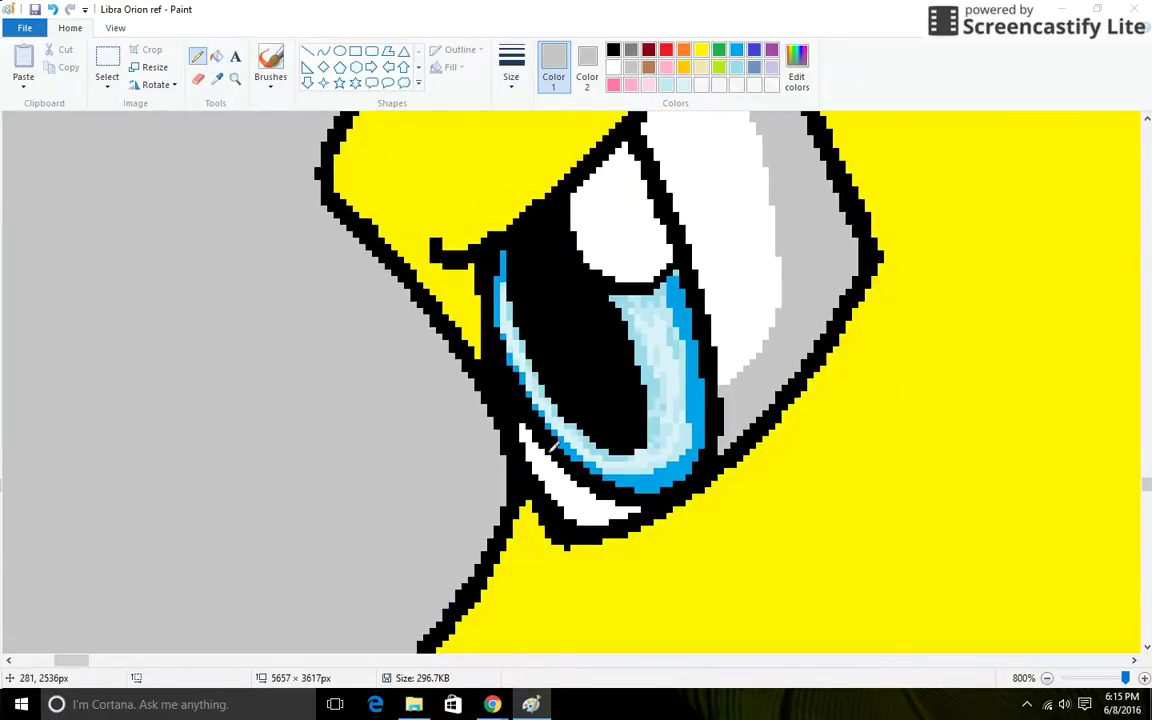
drag(532, 475, 581, 490)
click(217, 57)
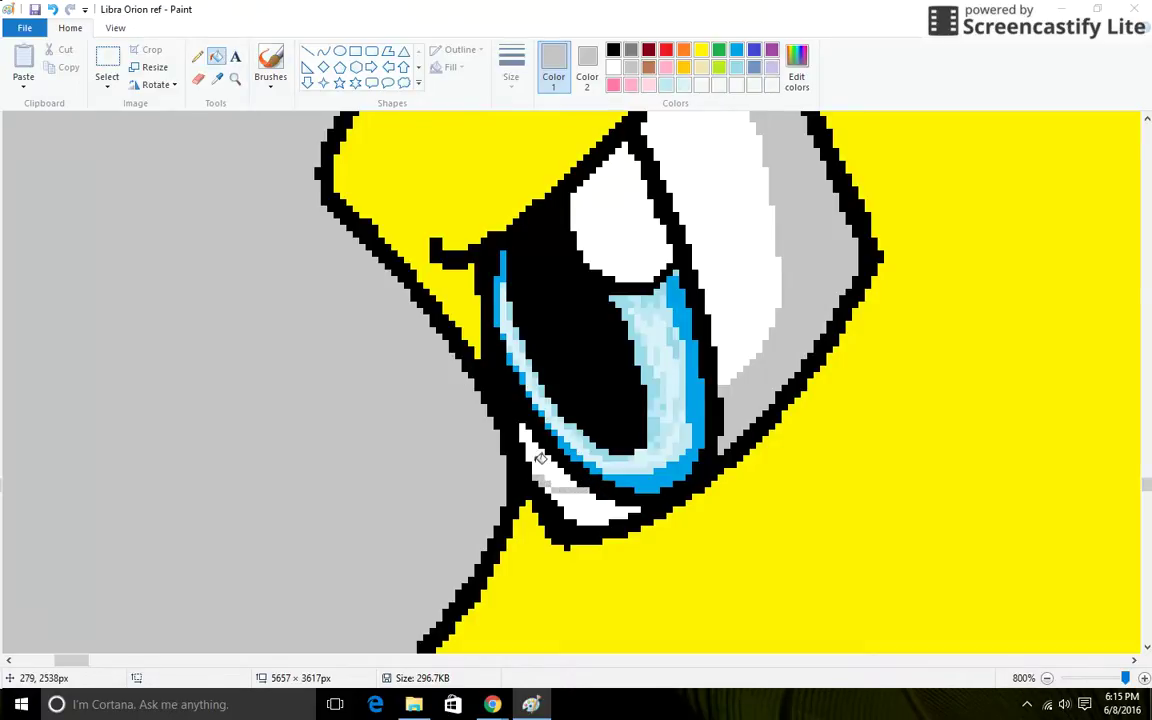
click(544, 485)
Fill the white area of the nose with pink
scroll(600, 620, down, 8)
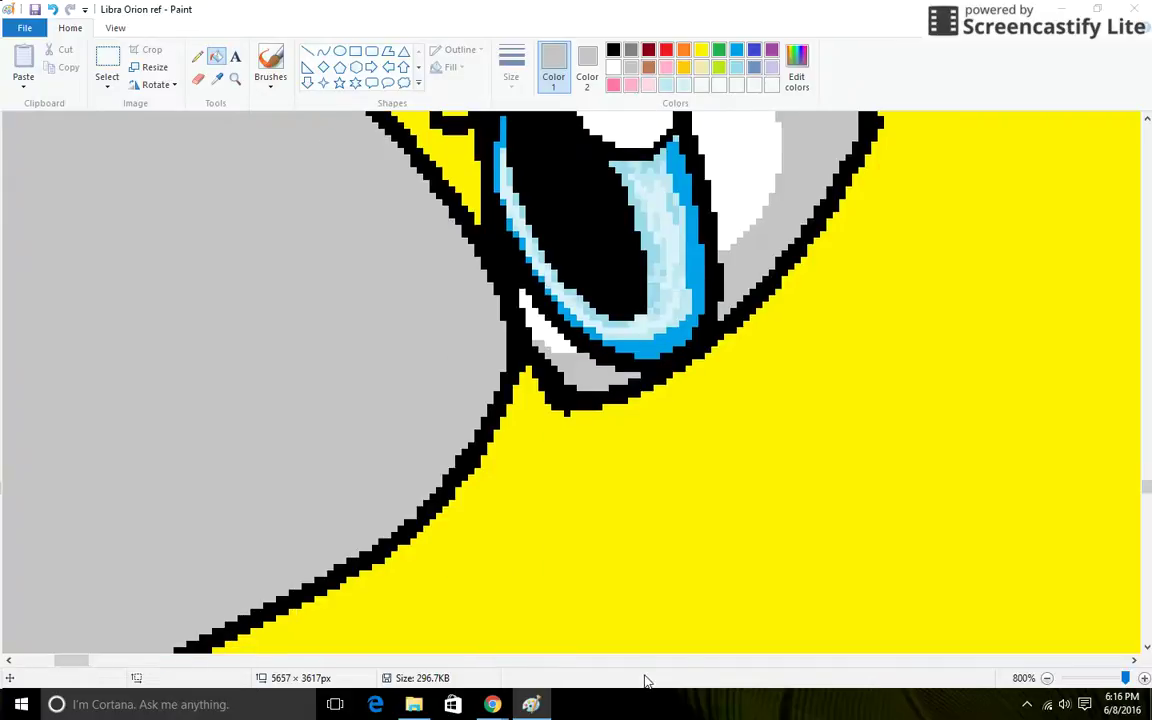
drag(75, 660, 36, 660)
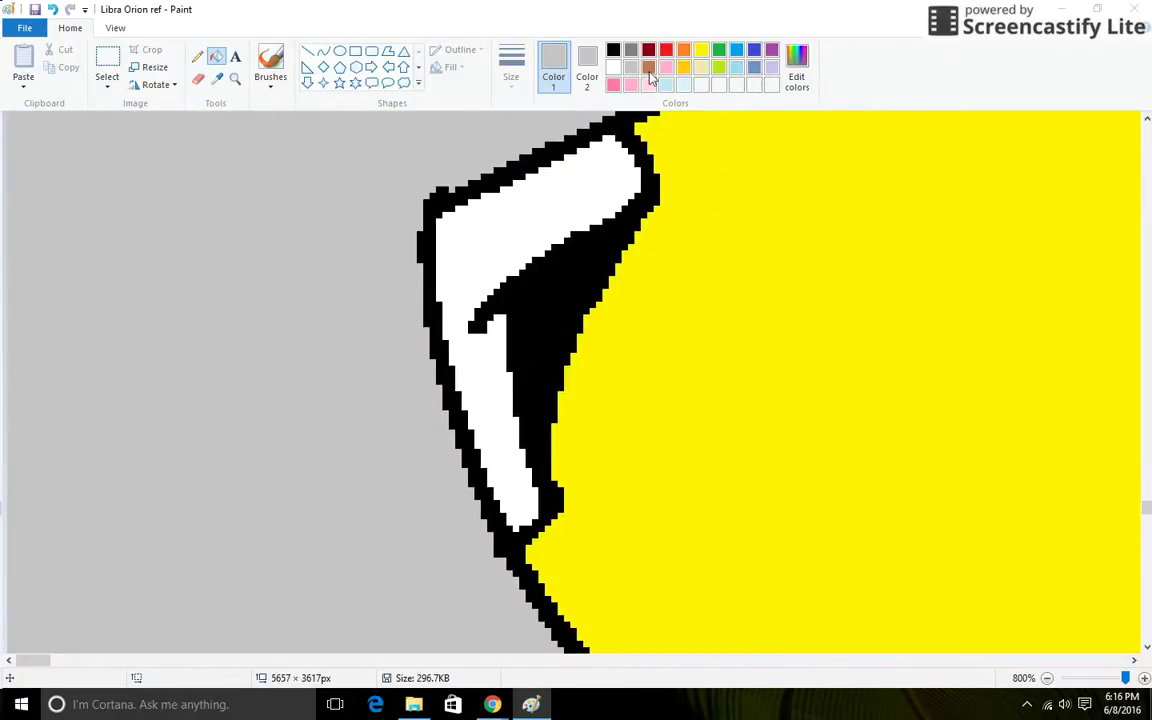
click(665, 67)
click(510, 190)
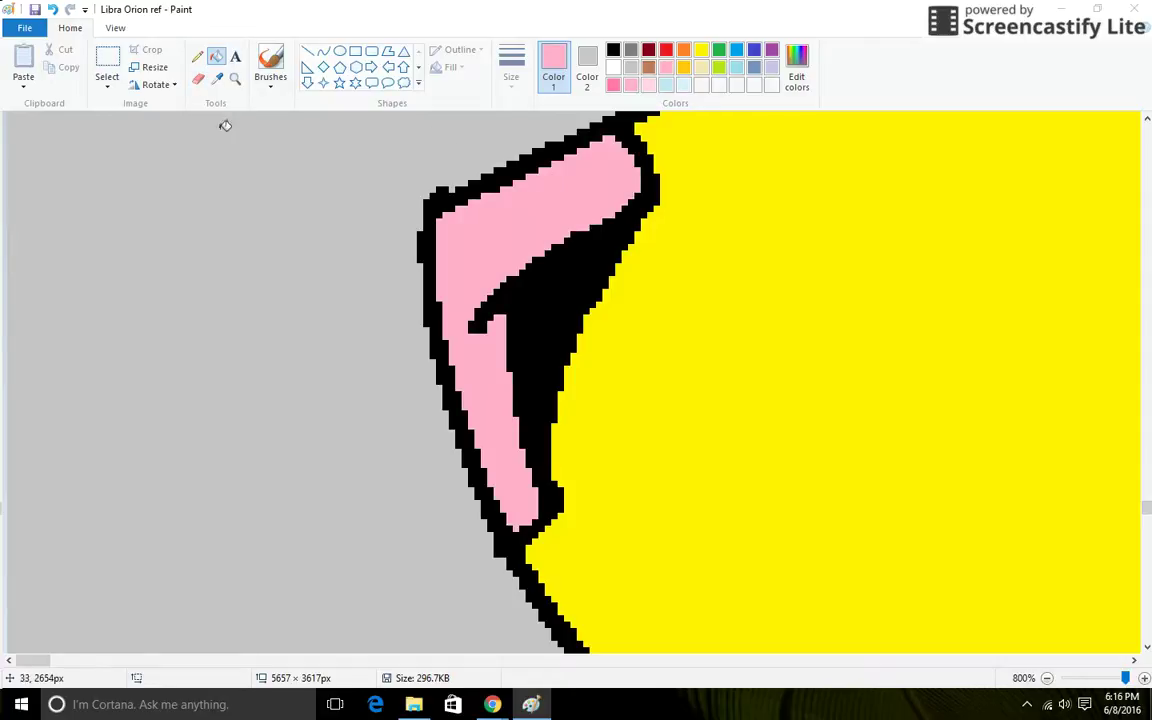
Outline two highlights on the upper and lower parts of the nose and fill them with pale pink
click(197, 56)
click(646, 87)
mouse_move(577, 192)
mouse_down()
mouse_move(470, 235)
mouse_move(530, 222)
mouse_move(568, 190)
mouse_up()
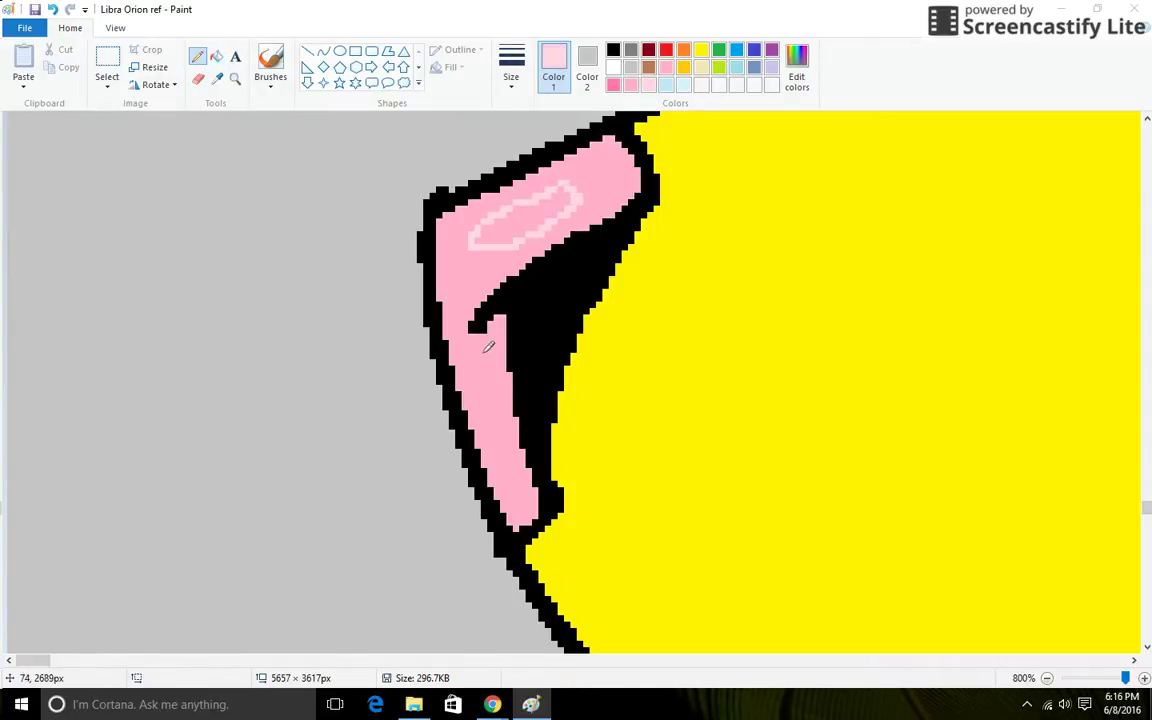
mouse_move(472, 356)
mouse_down()
mouse_move(470, 394)
mouse_move(488, 412)
mouse_move(473, 362)
mouse_up()
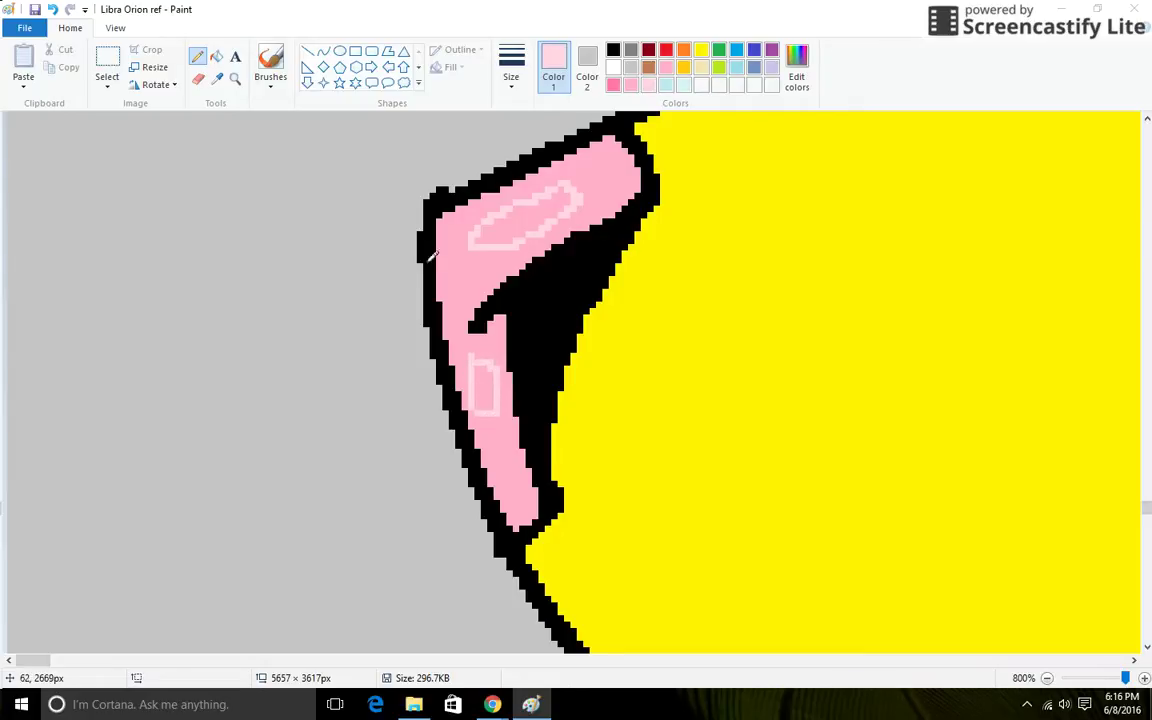
click(216, 56)
click(566, 195)
click(491, 393)
Draw a dark pink shadow line along the back and underside of the nose's upper part and fill the rear area
click(198, 56)
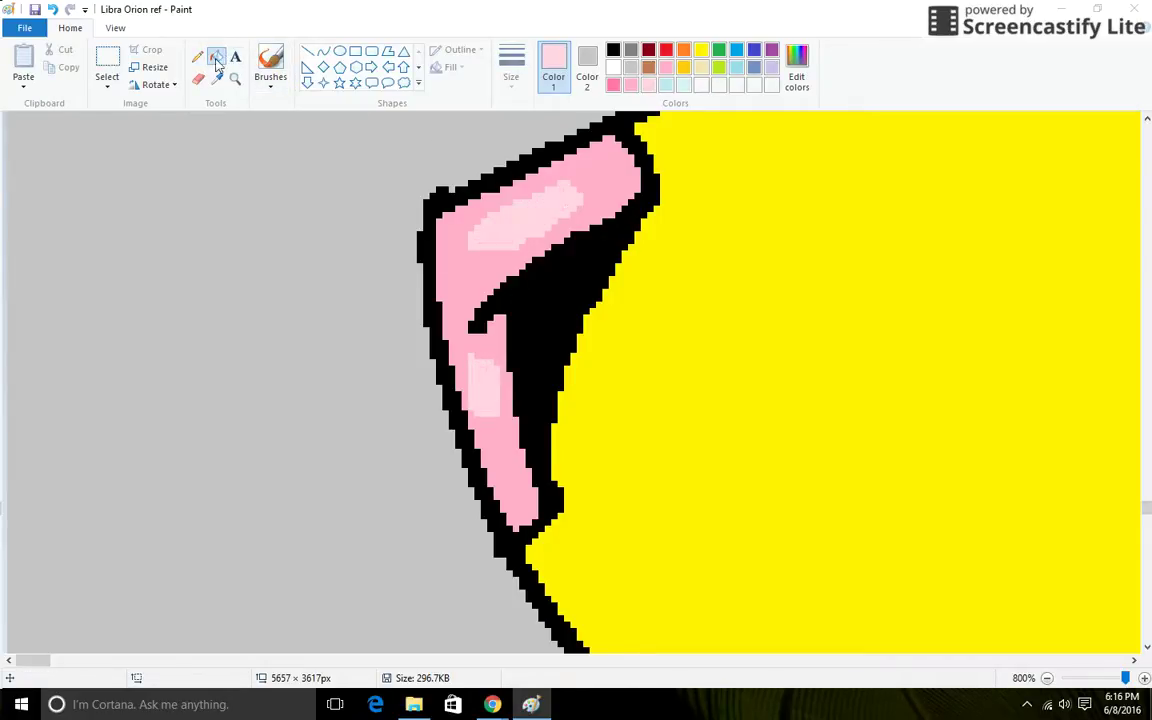
click(613, 87)
mouse_move(600, 140)
mouse_down()
mouse_move(602, 192)
mouse_move(581, 223)
mouse_move(474, 283)
mouse_up()
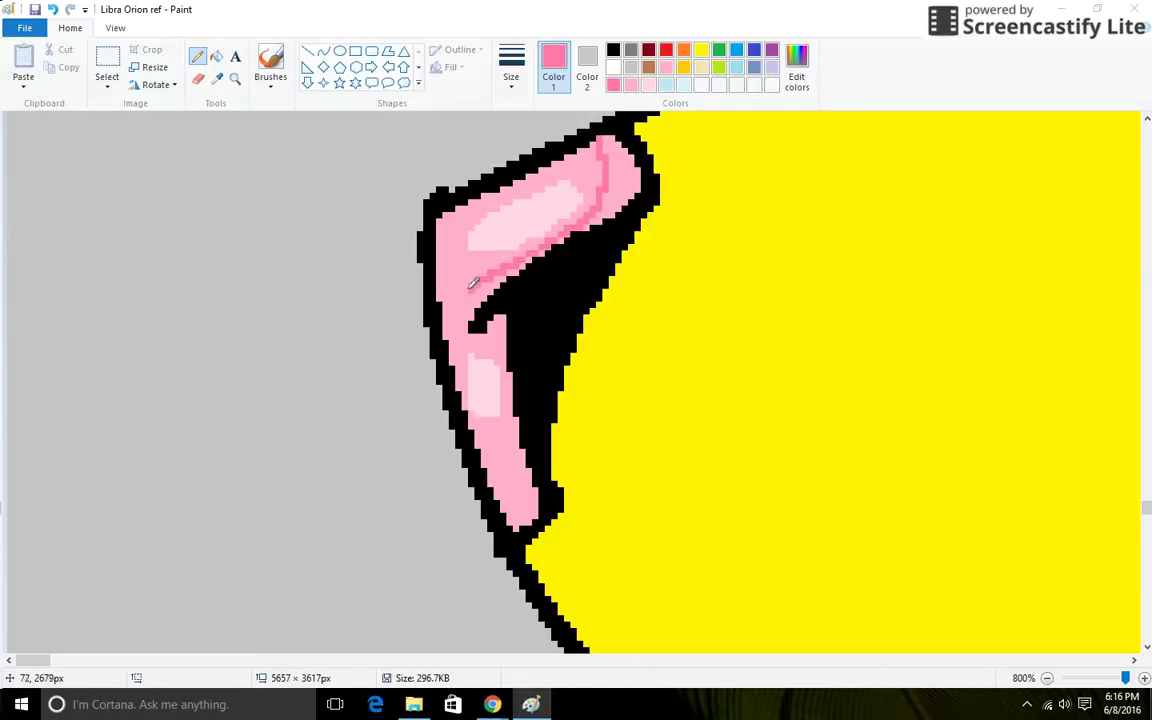
click(216, 60)
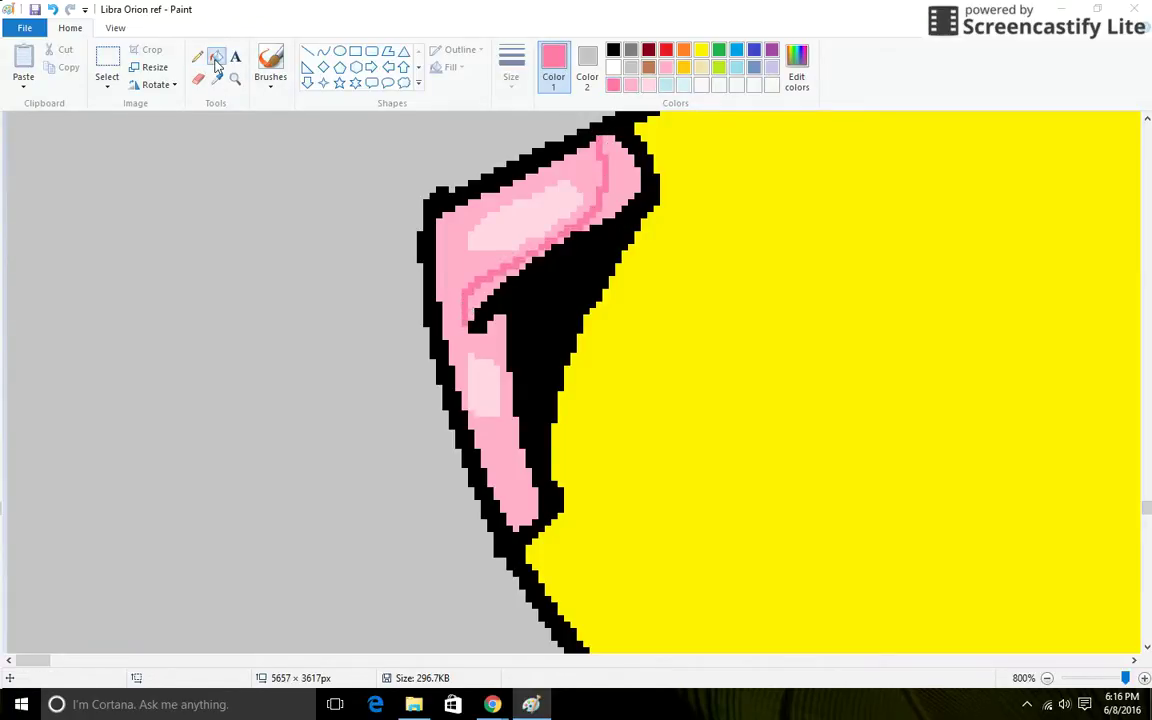
click(610, 170)
Undo the last edit, refill the strip above the nostril with dark pink, and undo the fill that recolours the outline
click(197, 57)
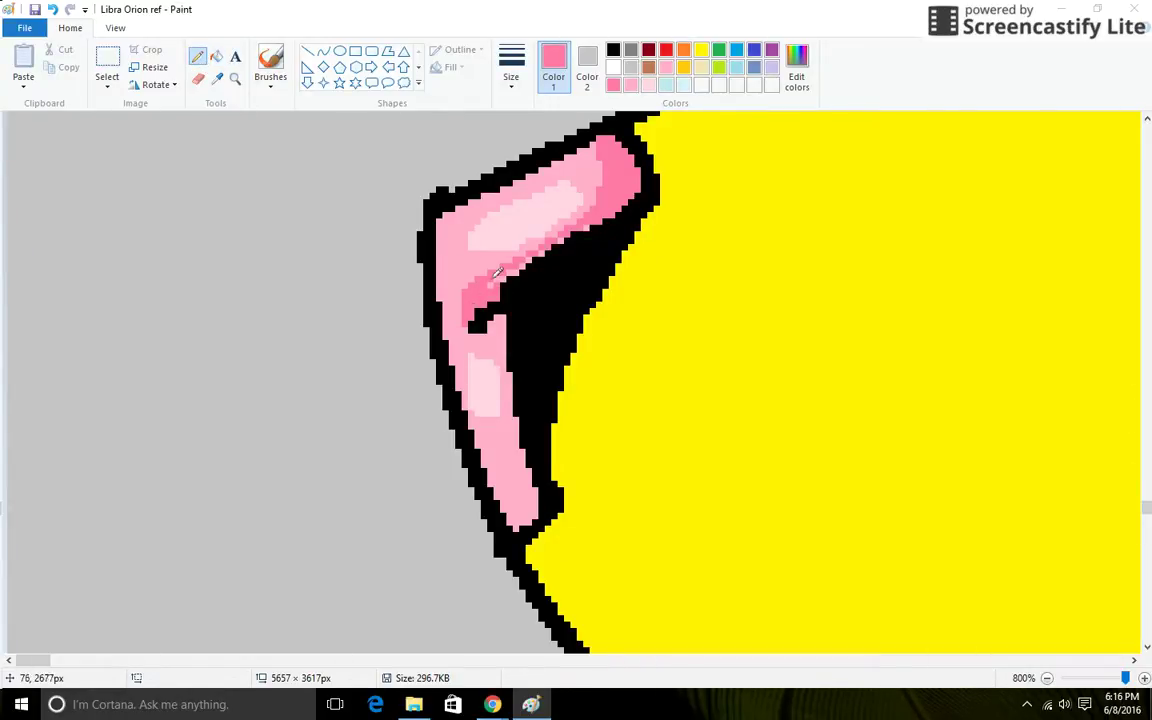
click(52, 9)
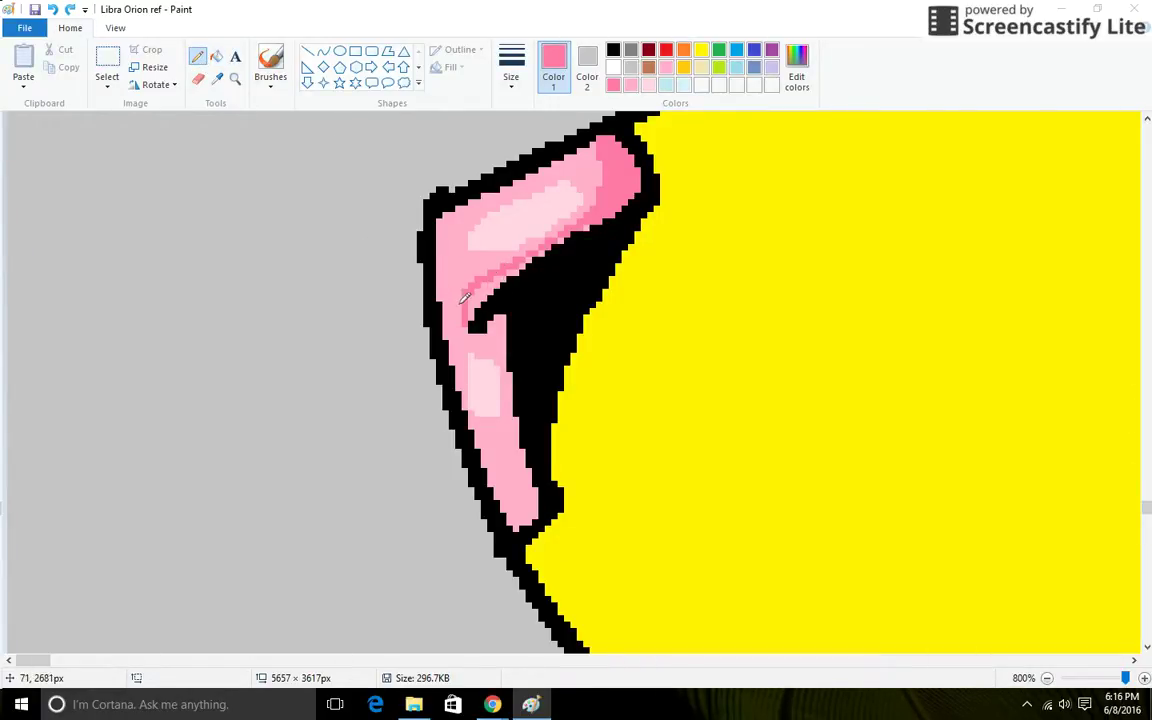
click(217, 58)
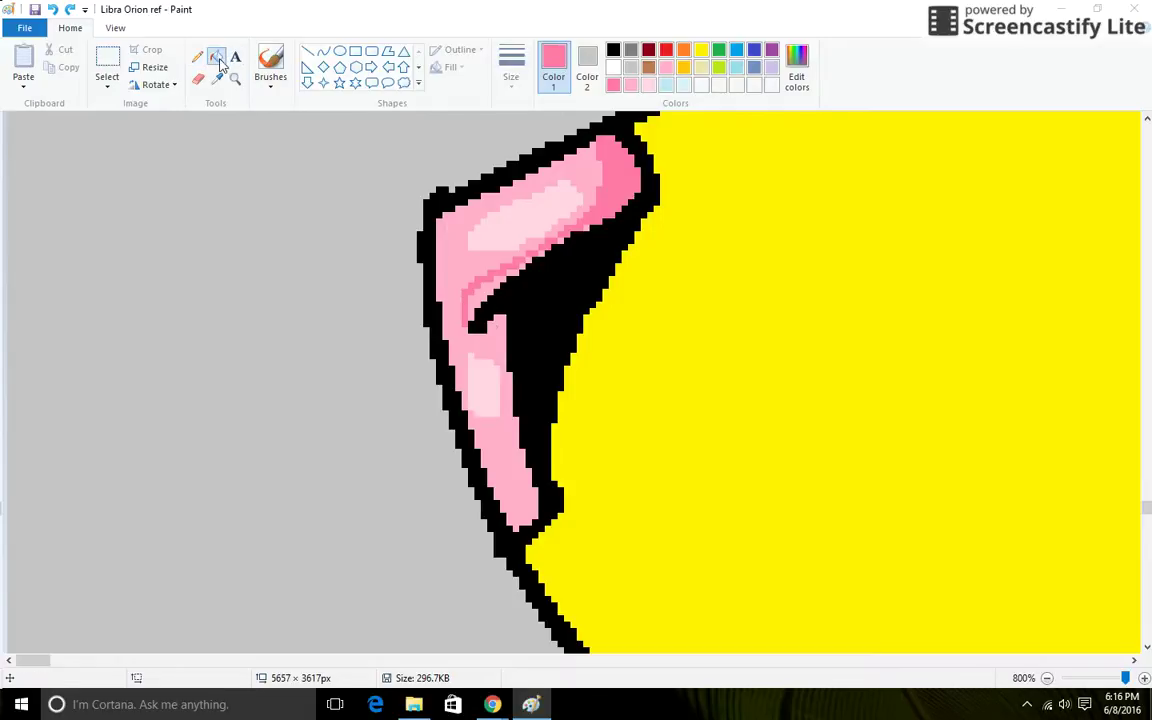
click(489, 288)
click(533, 254)
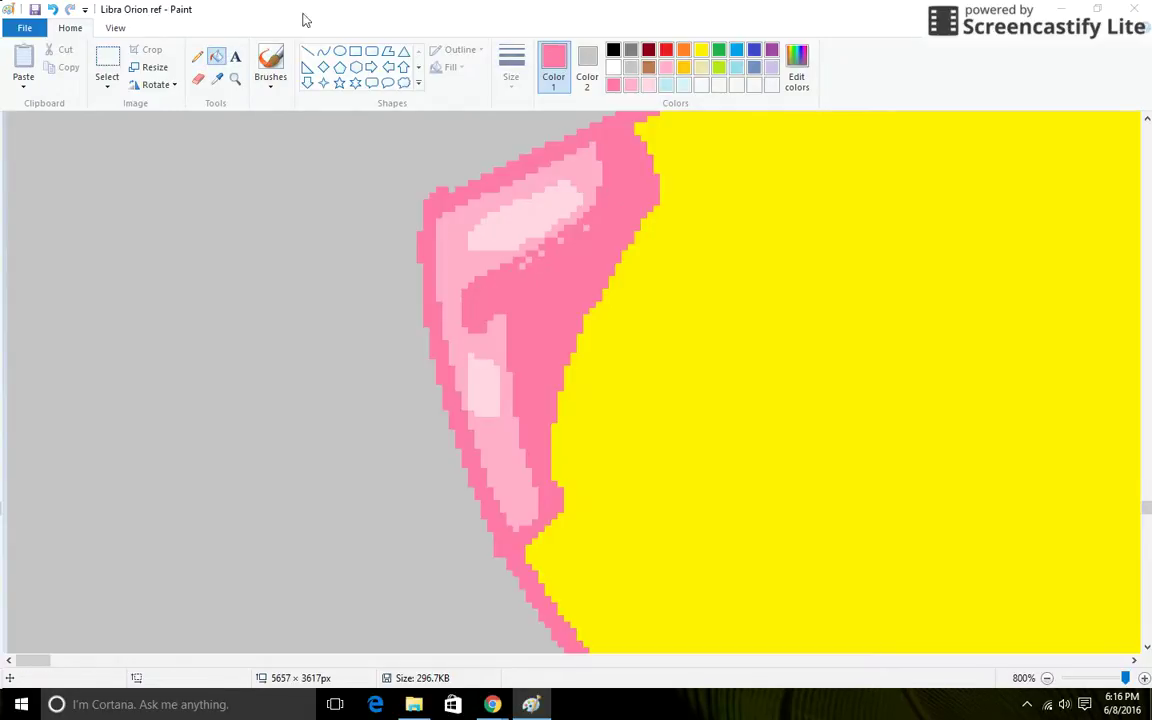
click(52, 9)
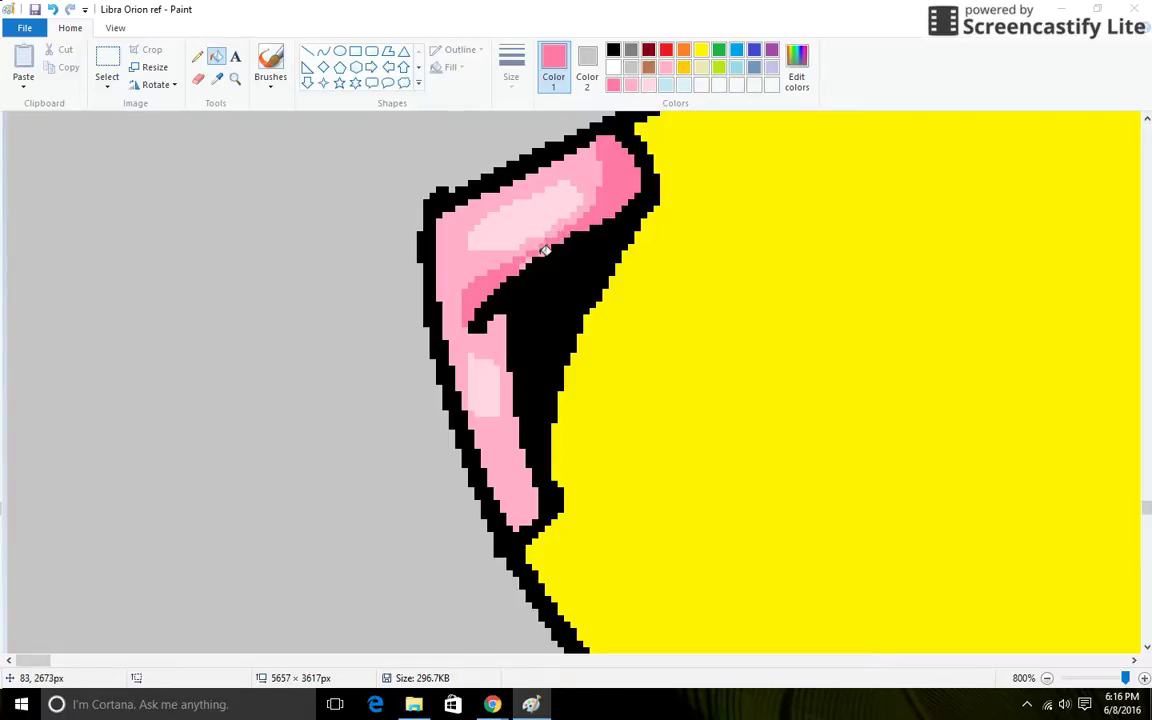
Outline and fill a dark pink shadow along the inner side and tip of the nose's lower part
click(197, 56)
drag(500, 408, 494, 474)
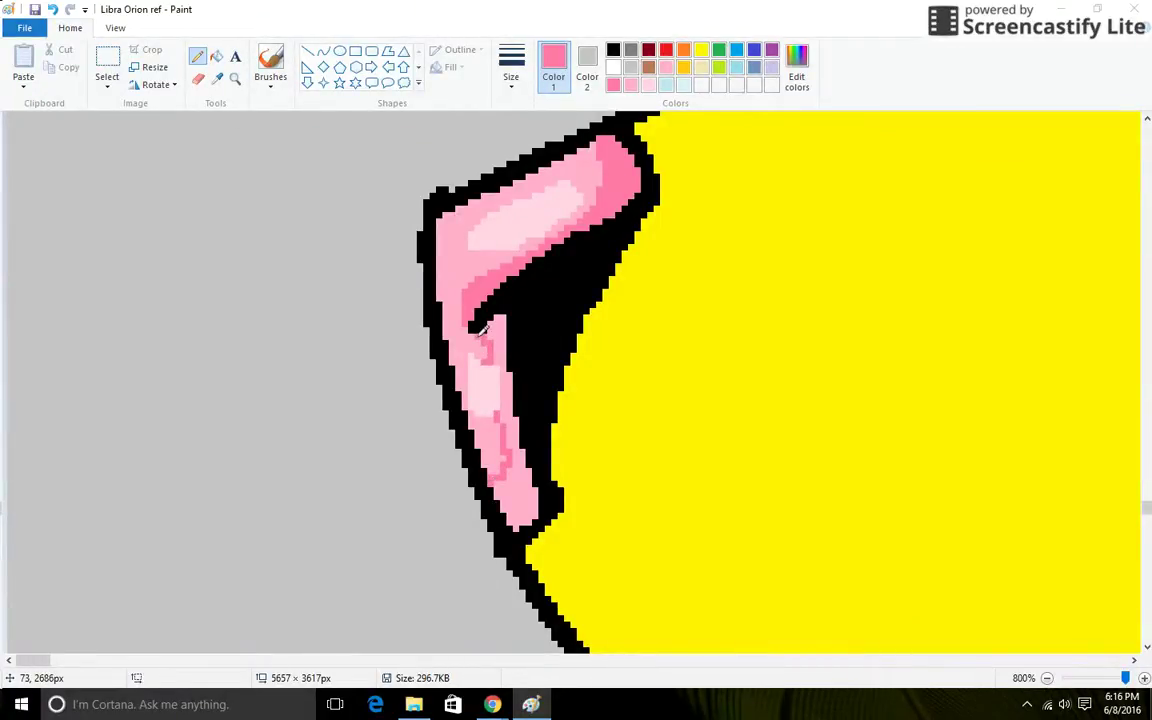
click(216, 57)
click(531, 503)
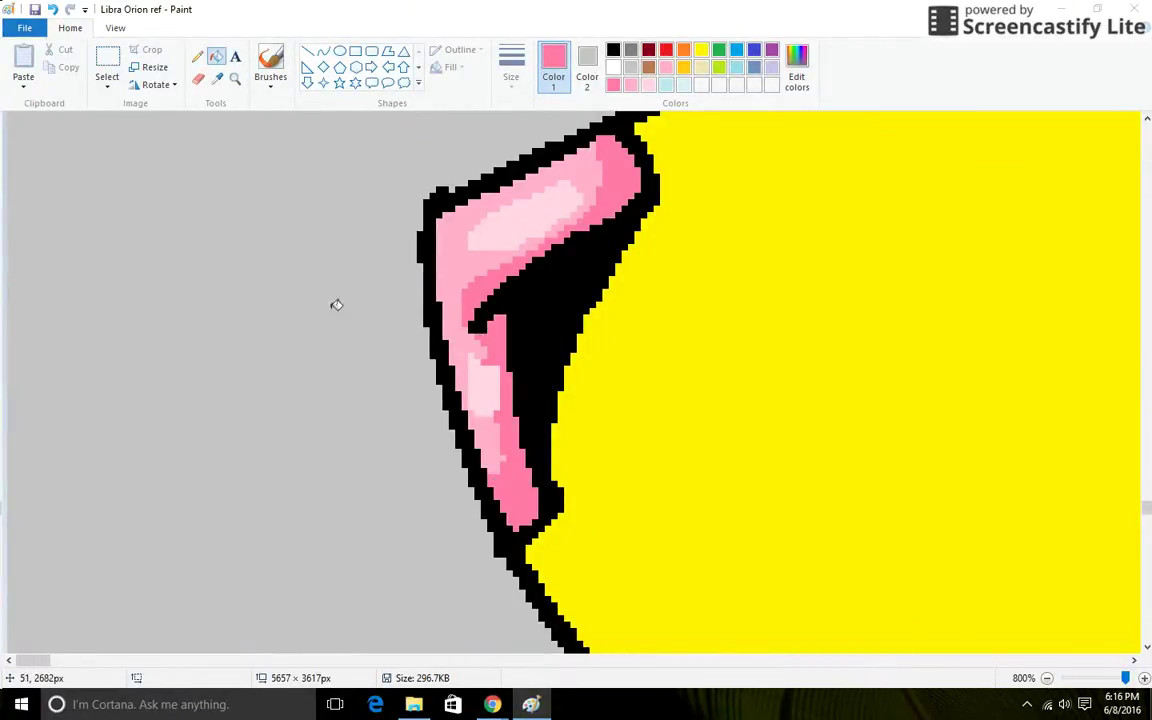
Set the secondary colour to white
scroll(336, 307, up, 1)
scroll(557, 587, down, 2)
click(115, 28)
click(57, 65)
click(57, 65)
click(57, 65)
click(57, 65)
click(57, 65)
click(57, 65)
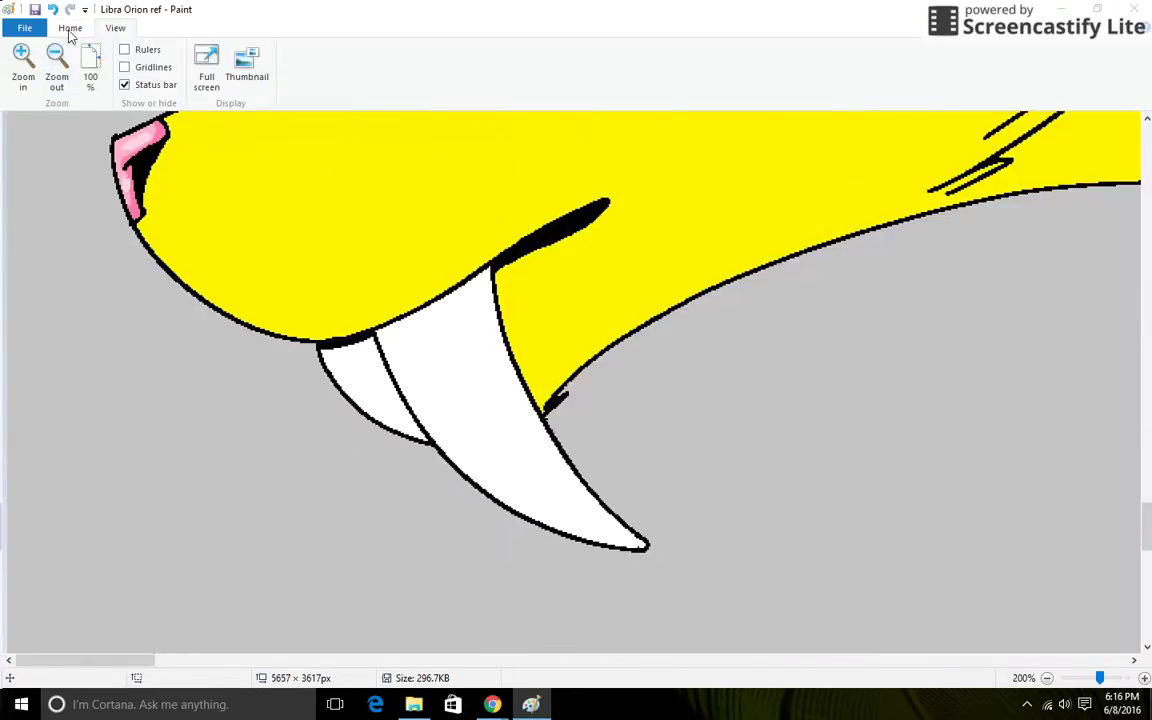
click(70, 33)
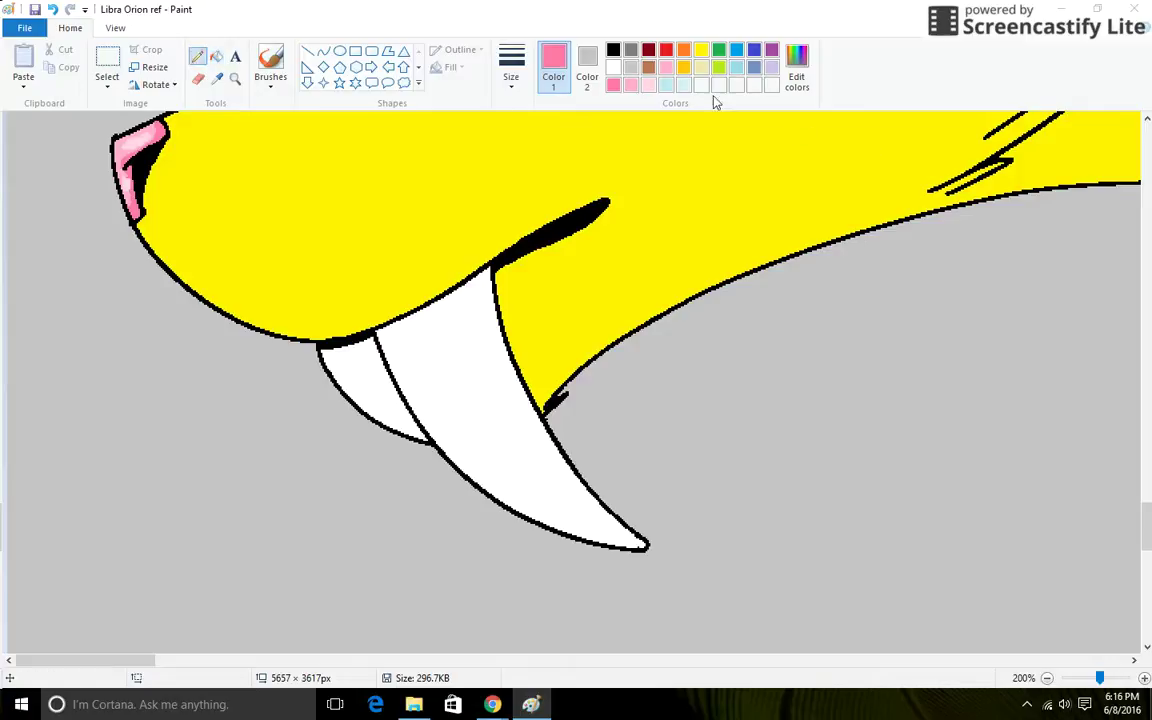
click(594, 72)
click(614, 68)
Draw a light grey shadow line down the large fang and fill its front edge and tip with light grey
click(560, 75)
click(630, 69)
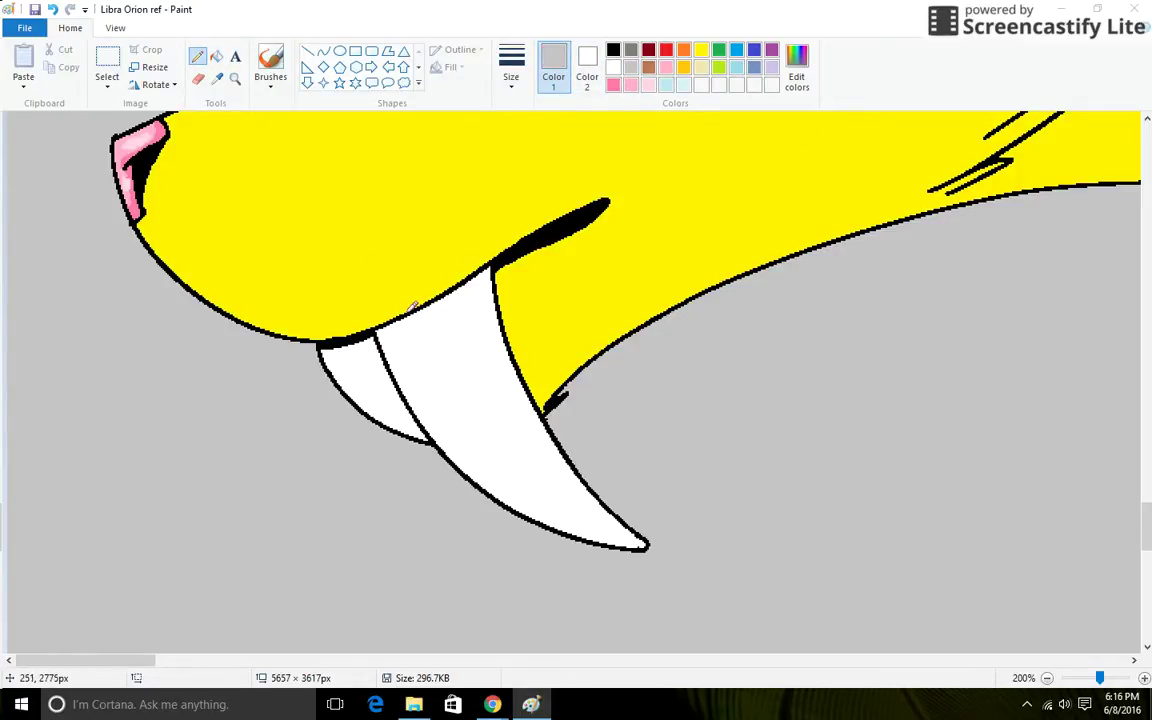
mouse_move(414, 308)
mouse_down()
mouse_move(490, 476)
mouse_move(535, 499)
mouse_up()
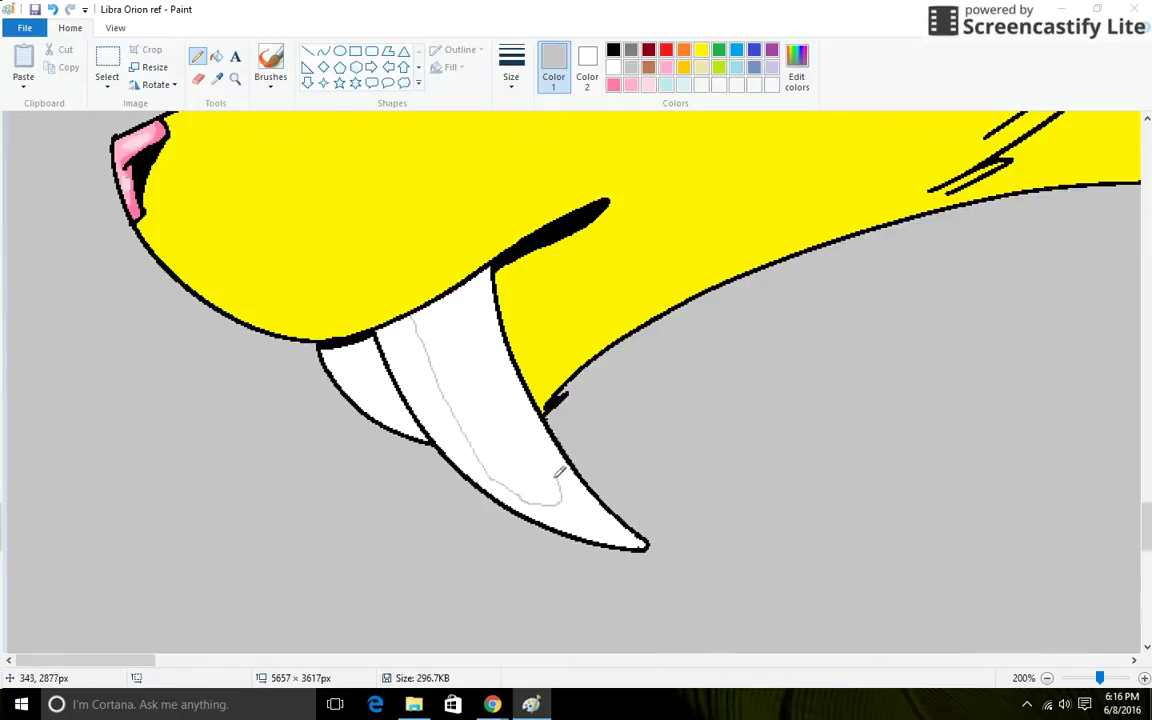
click(216, 57)
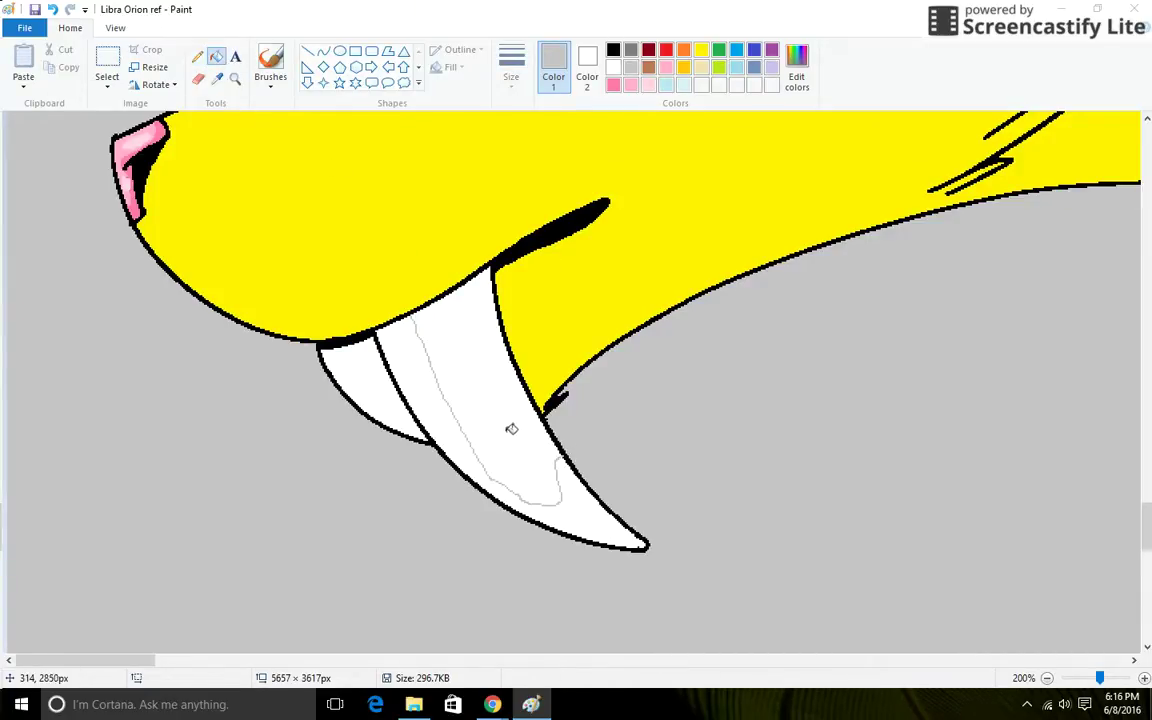
click(522, 470)
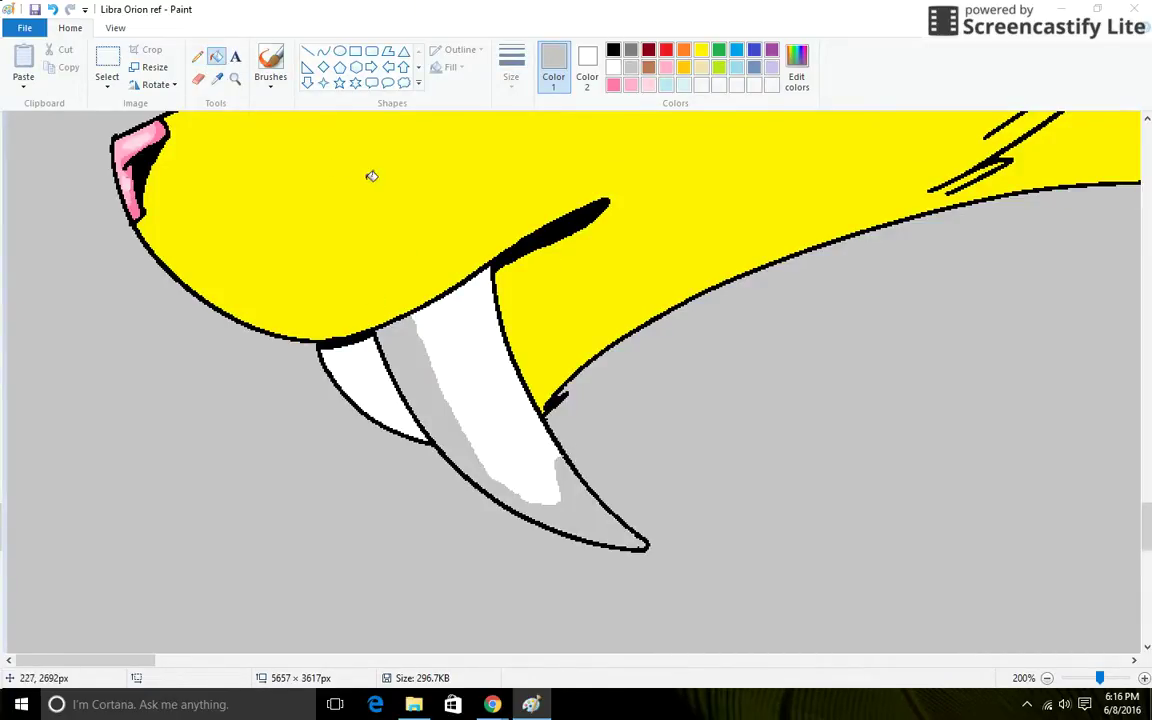
Fill the smaller rear fang with yellow
click(701, 49)
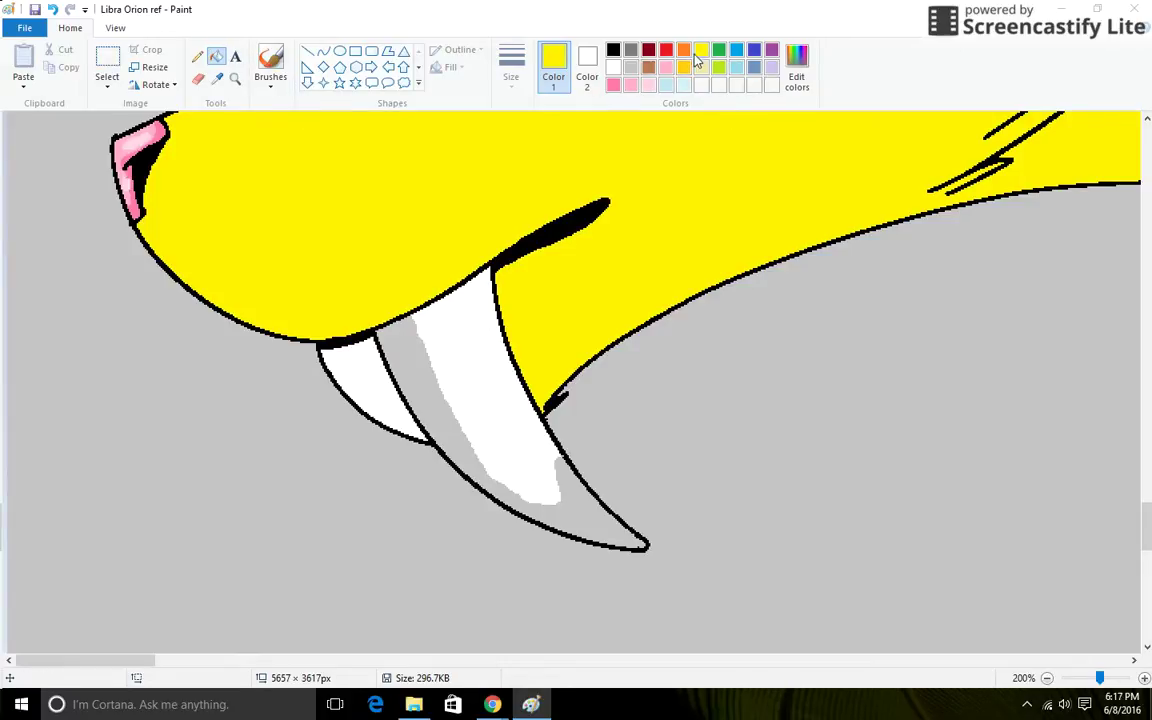
click(351, 357)
Fill the white inner ear with pink
scroll(549, 560, up, 4)
scroll(549, 592, up, 3)
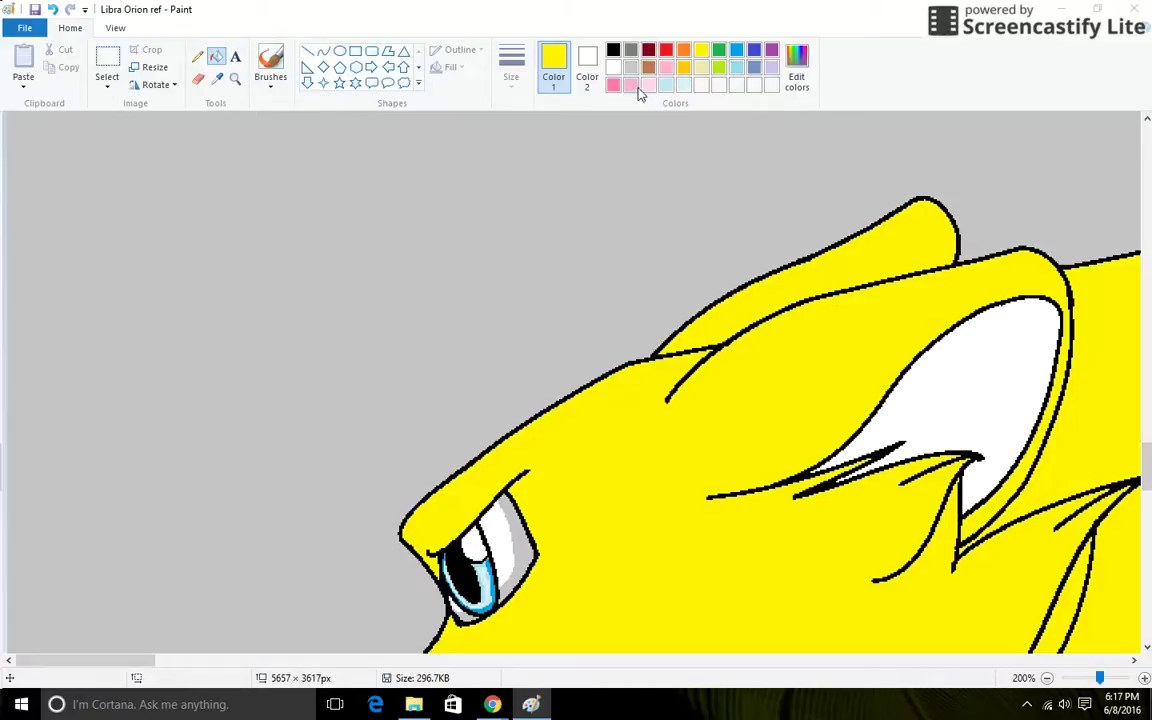
click(632, 86)
click(915, 366)
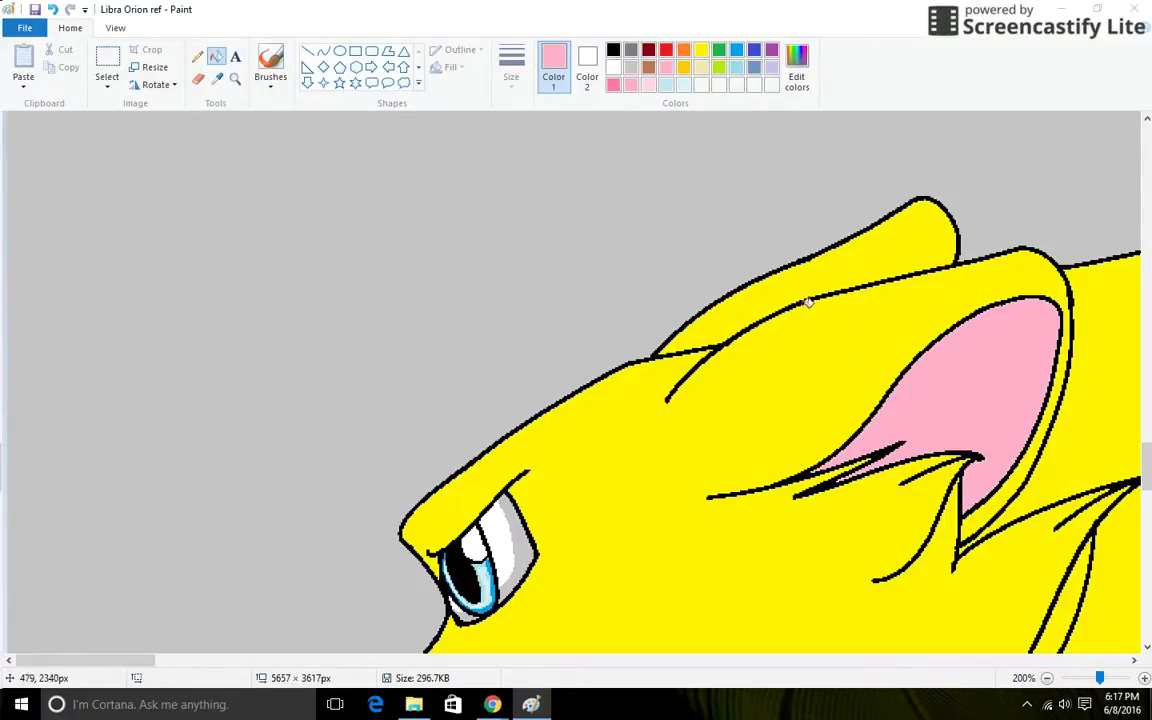
Outline two small highlights inside the ear and fill them with pale pink
click(649, 86)
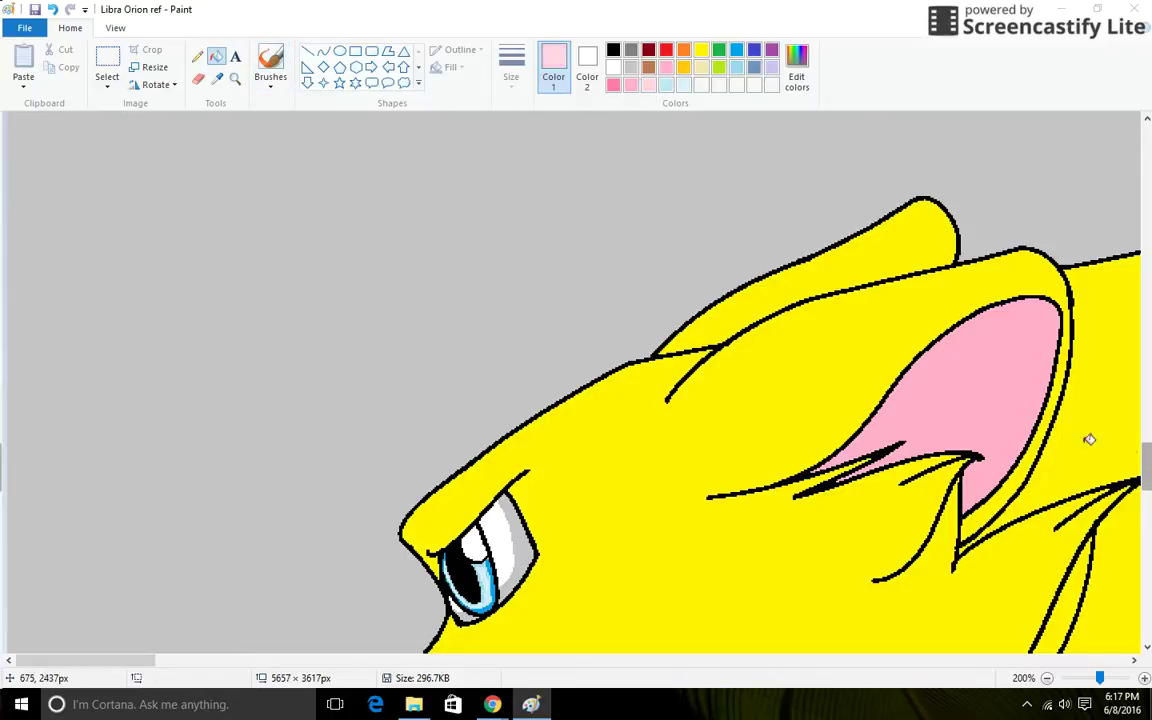
right_click(266, 78)
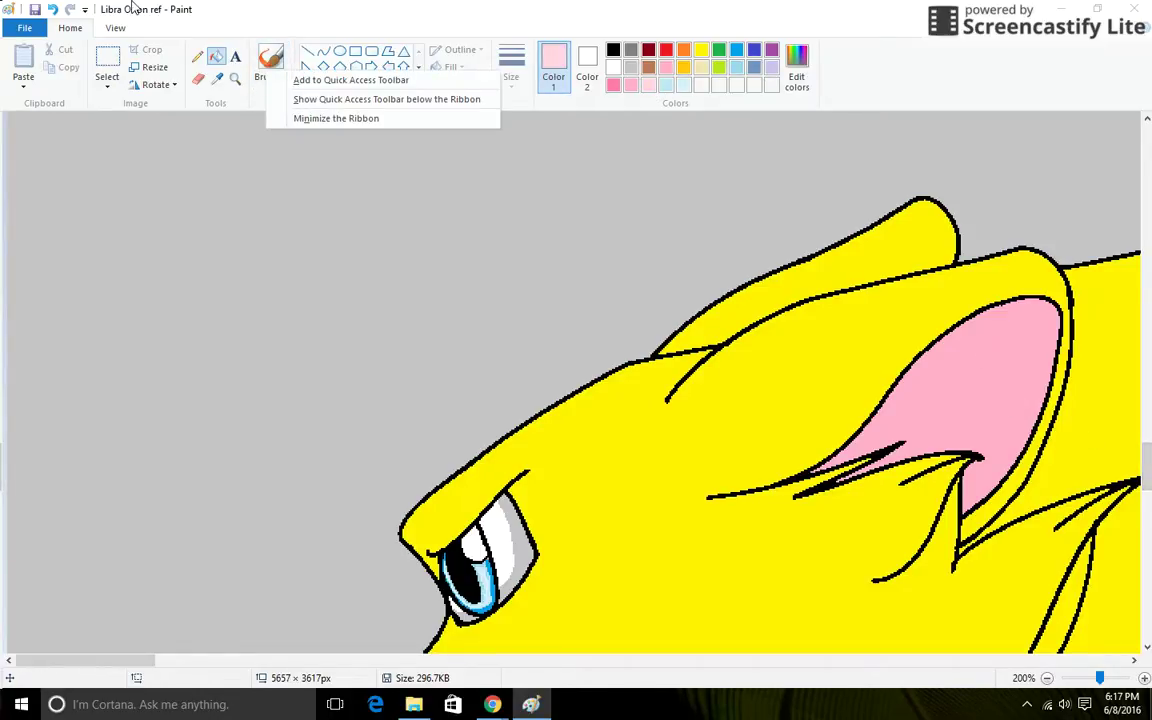
click(197, 56)
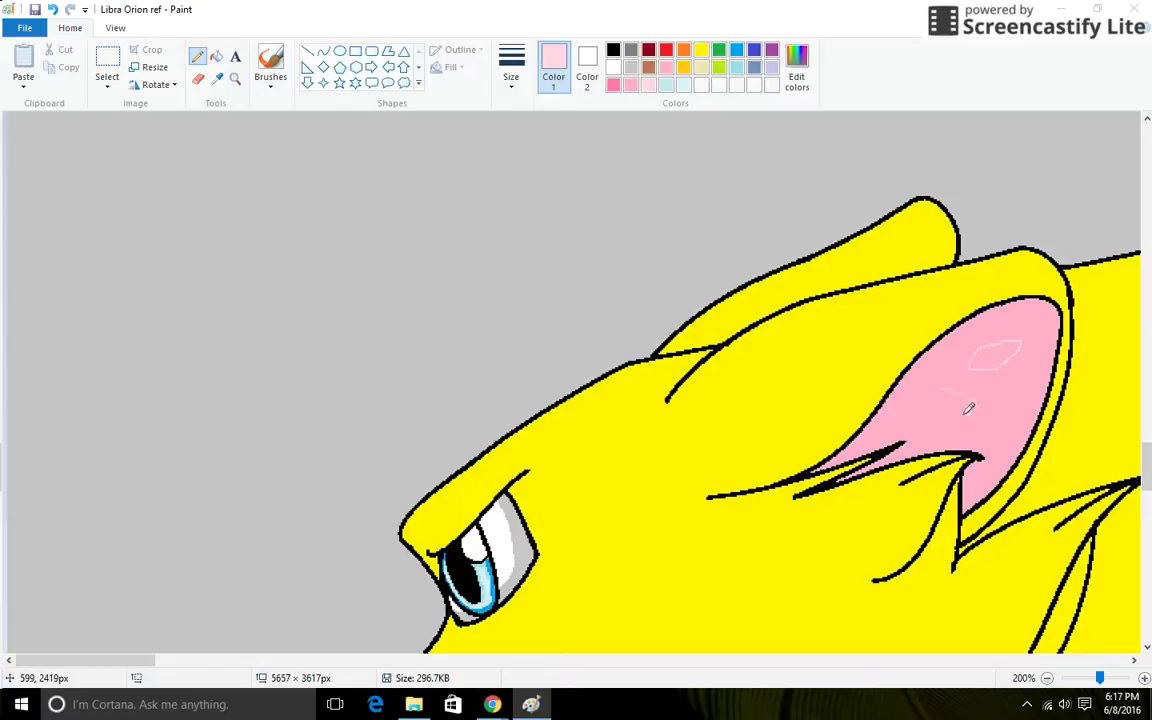
click(216, 56)
click(992, 355)
click(962, 404)
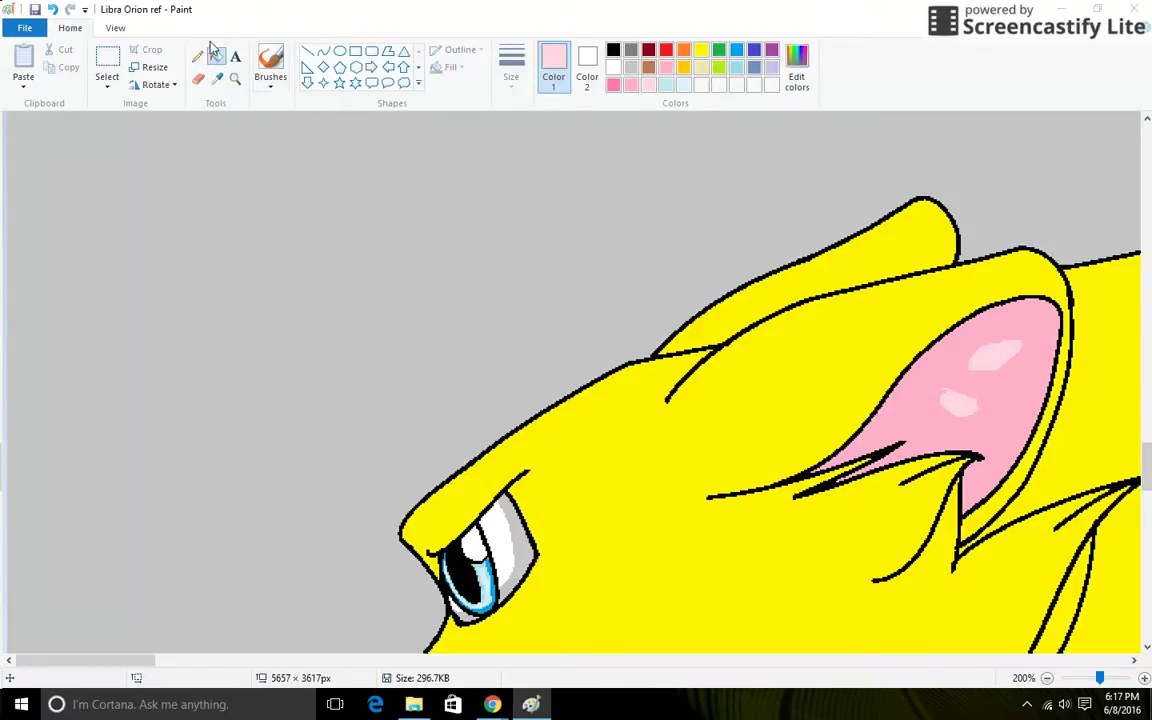
Outline shadow areas along the front and rear edges of the inner ear and fill them with darker pink
click(197, 56)
click(614, 85)
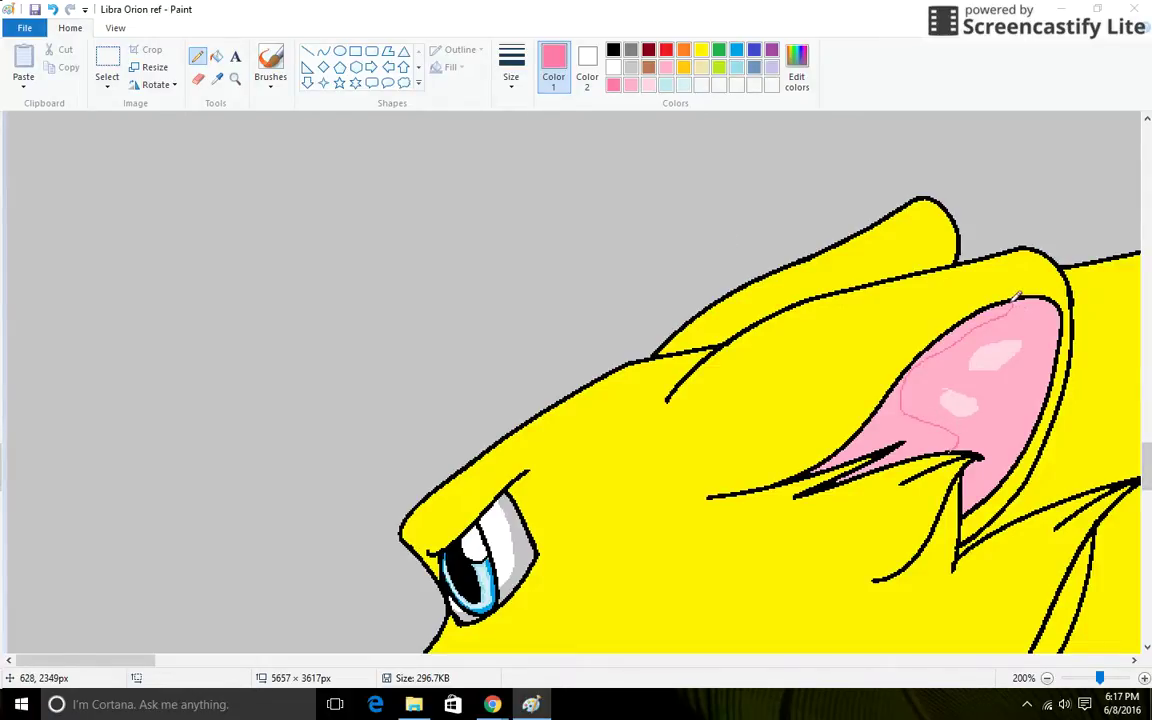
click(216, 56)
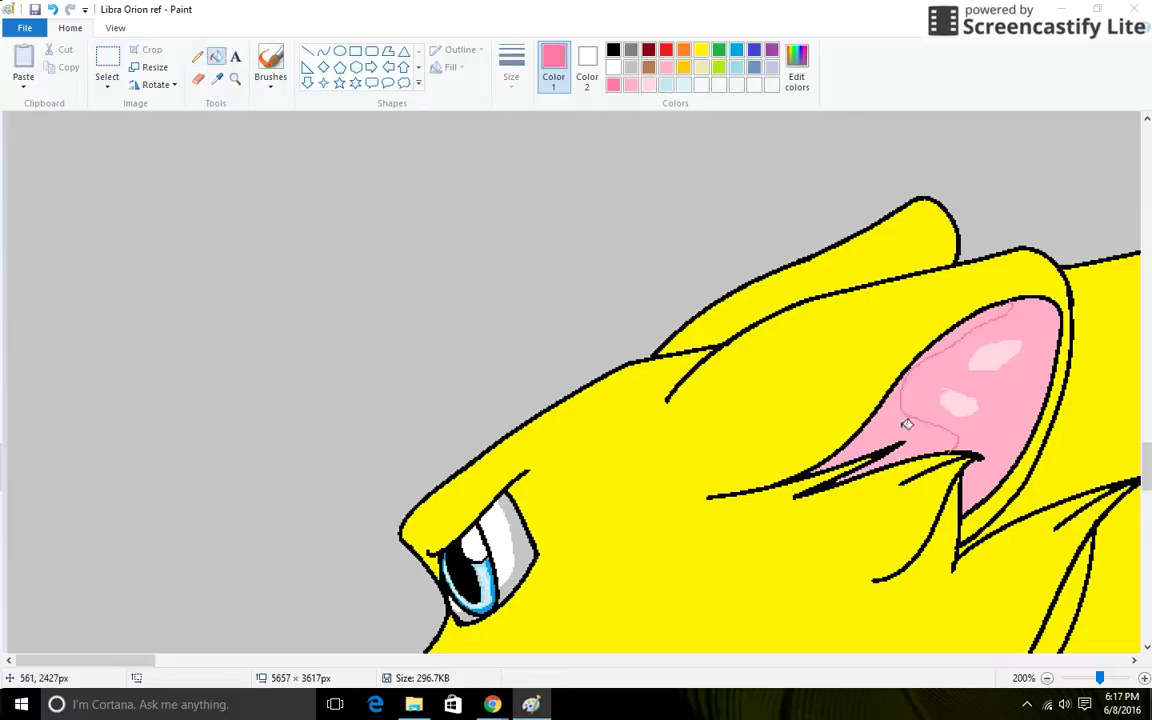
click(907, 413)
click(982, 322)
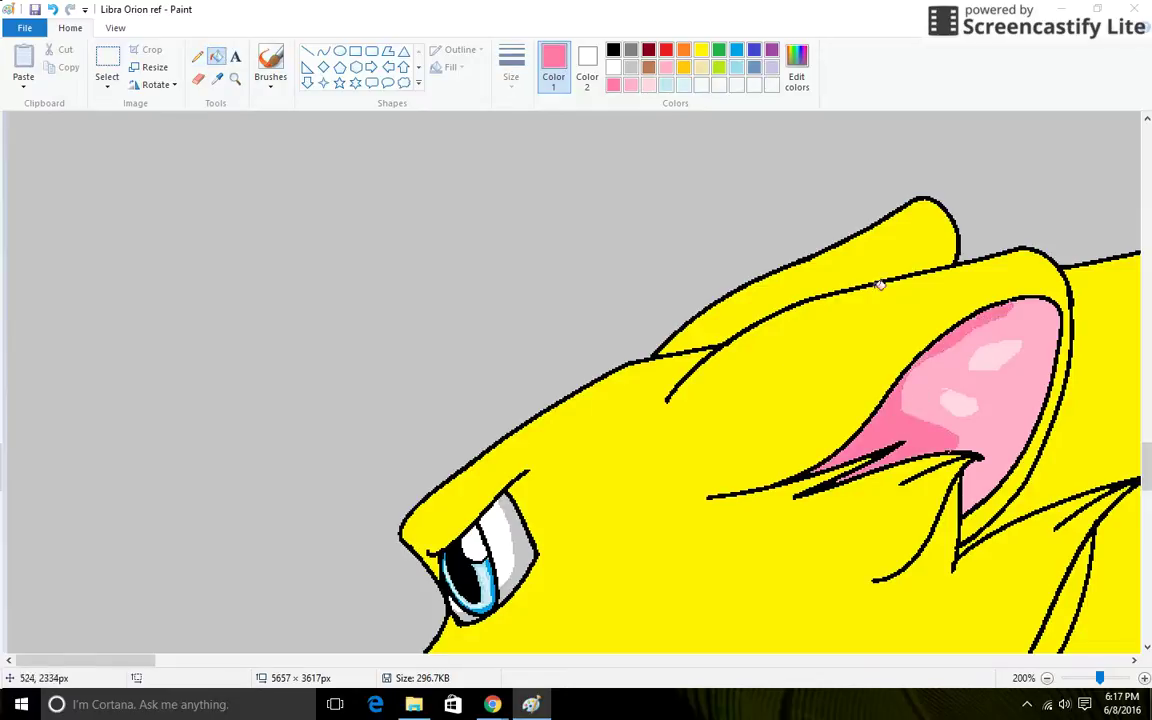
click(197, 56)
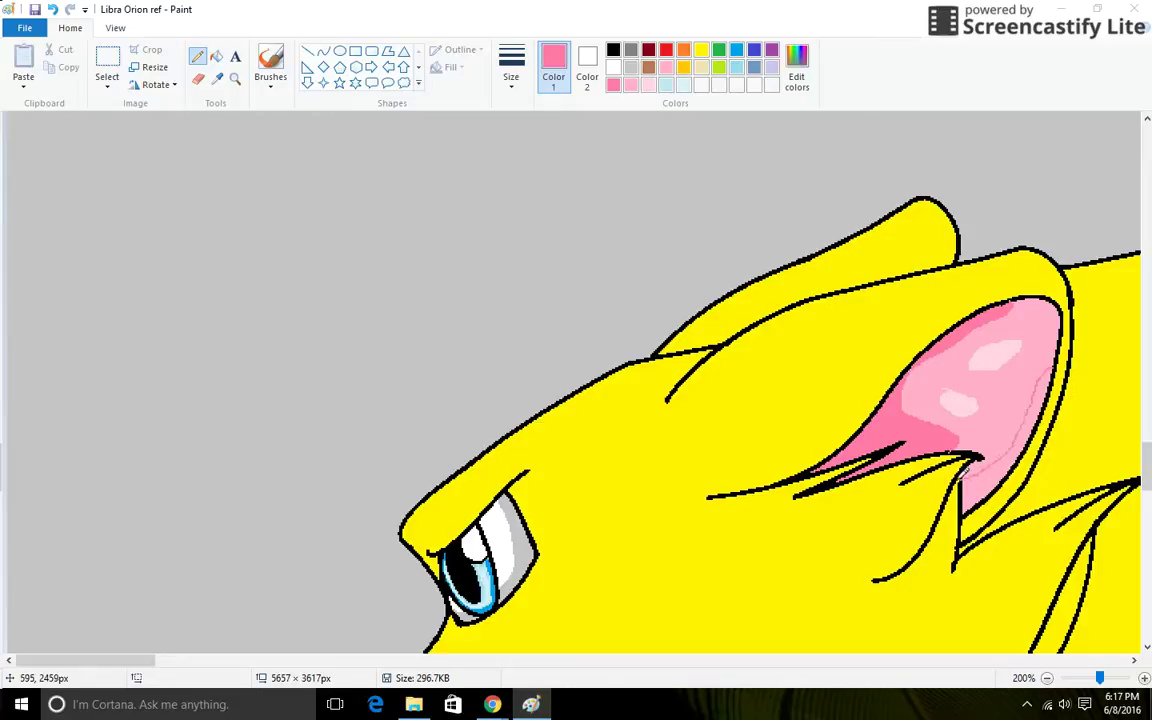
click(216, 56)
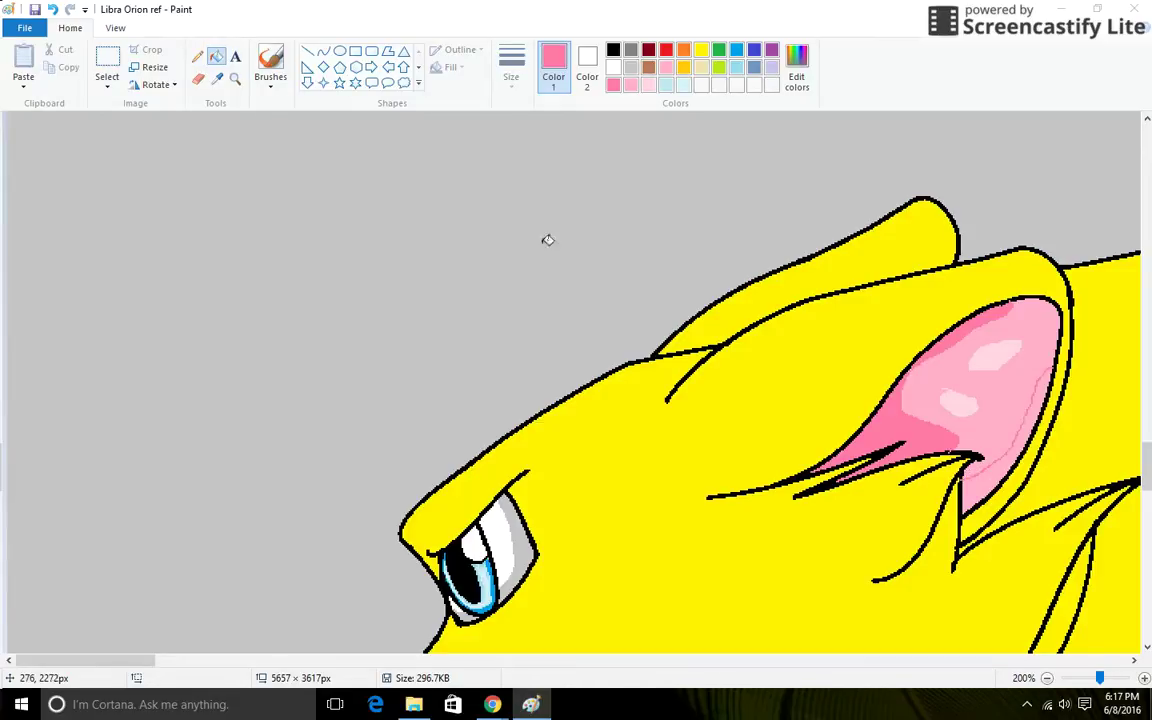
click(998, 476)
Look over the spot pattern on the two spotted poses and select the Ellipse shape for the unspotted one
scroll(609, 491, down, 5)
click(110, 29)
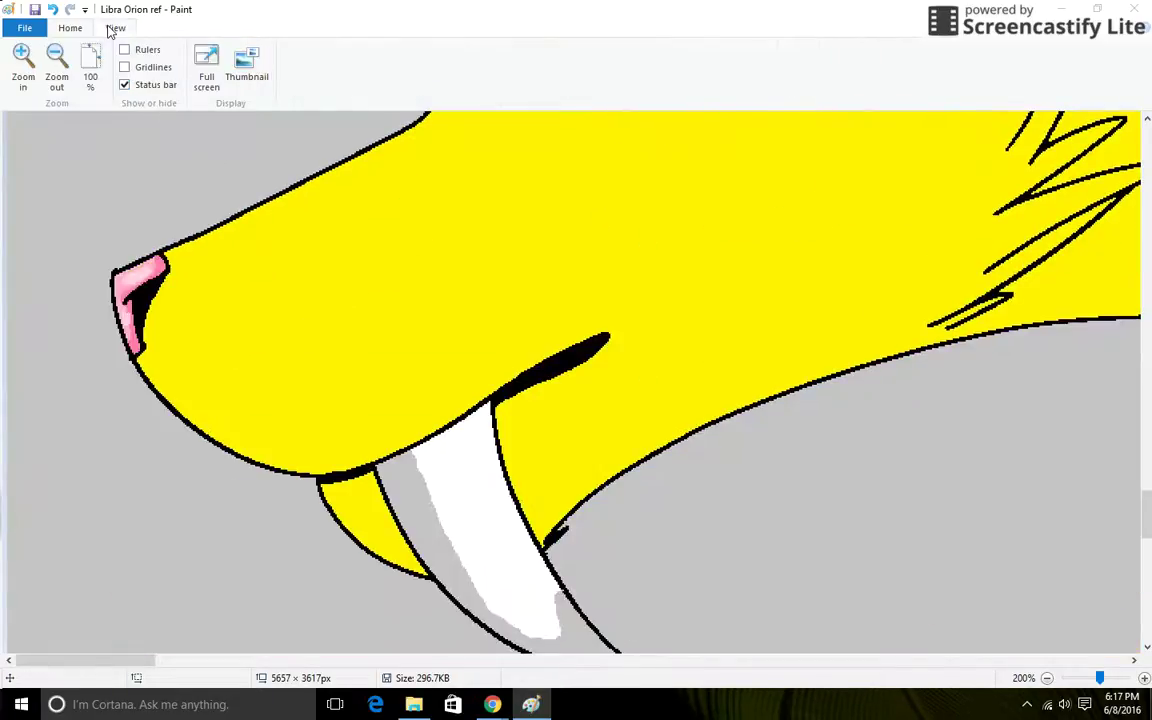
click(56, 68)
click(56, 68)
click(56, 68)
click(52, 72)
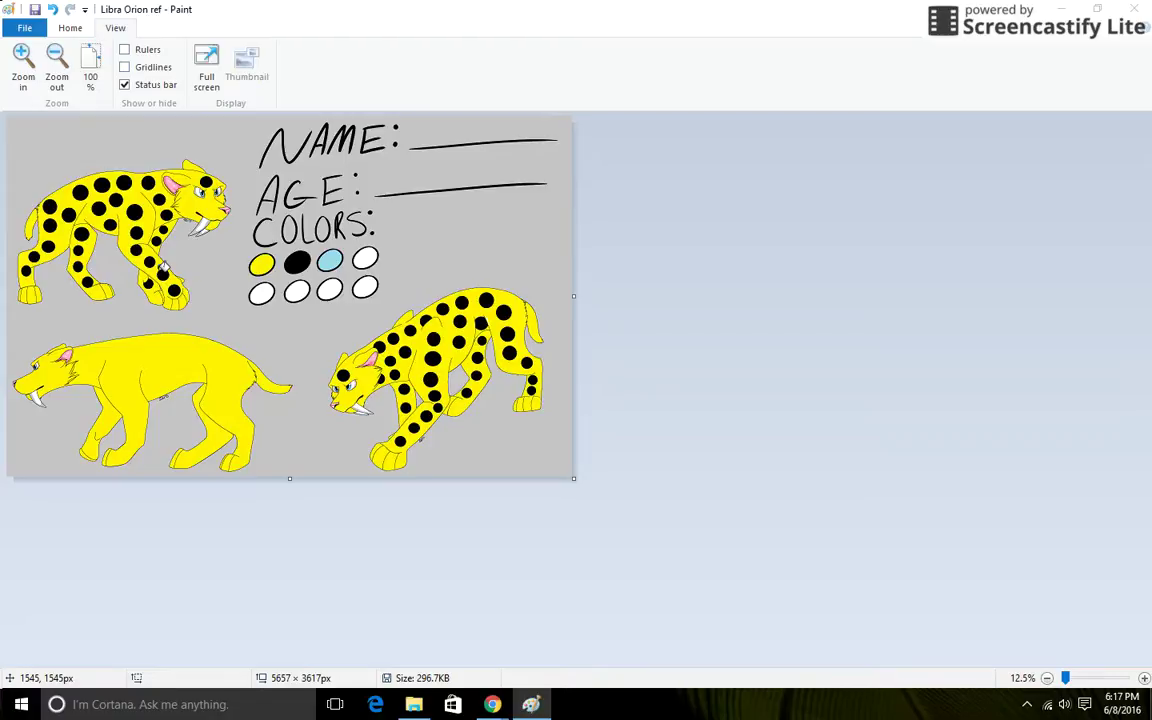
click(23, 80)
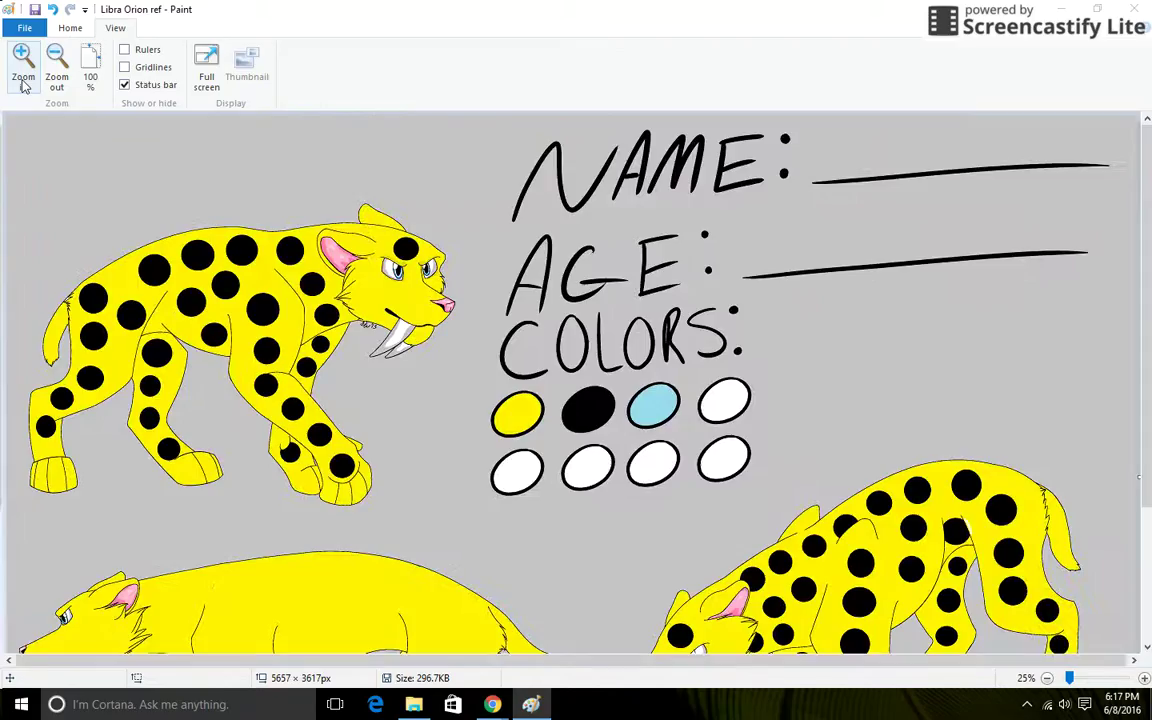
click(23, 80)
click(71, 29)
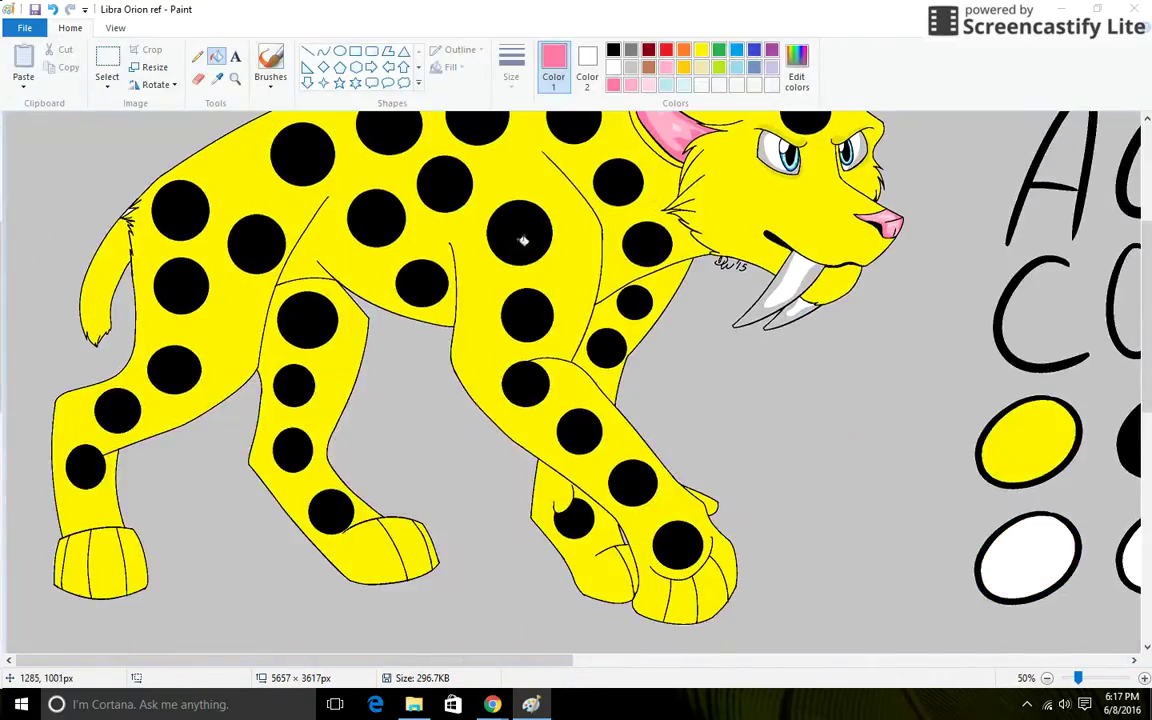
scroll(508, 248, down, 5)
click(337, 53)
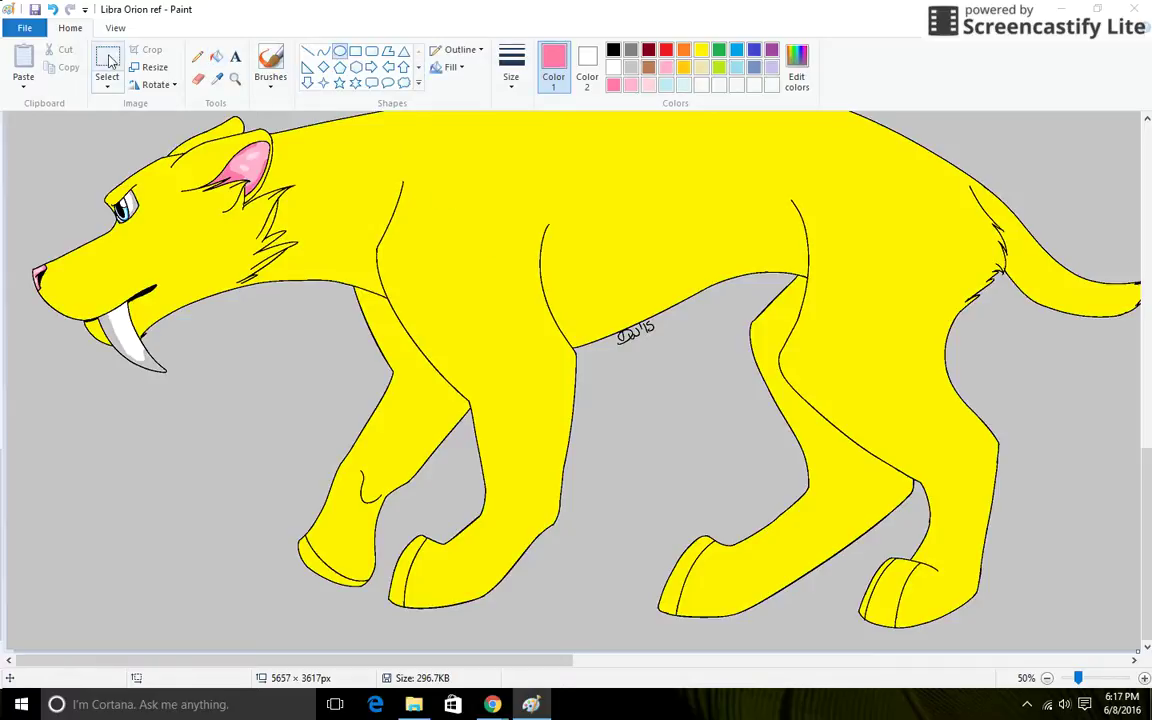
click(115, 28)
drag(504, 662, 856, 662)
scroll(951, 630, down, 3)
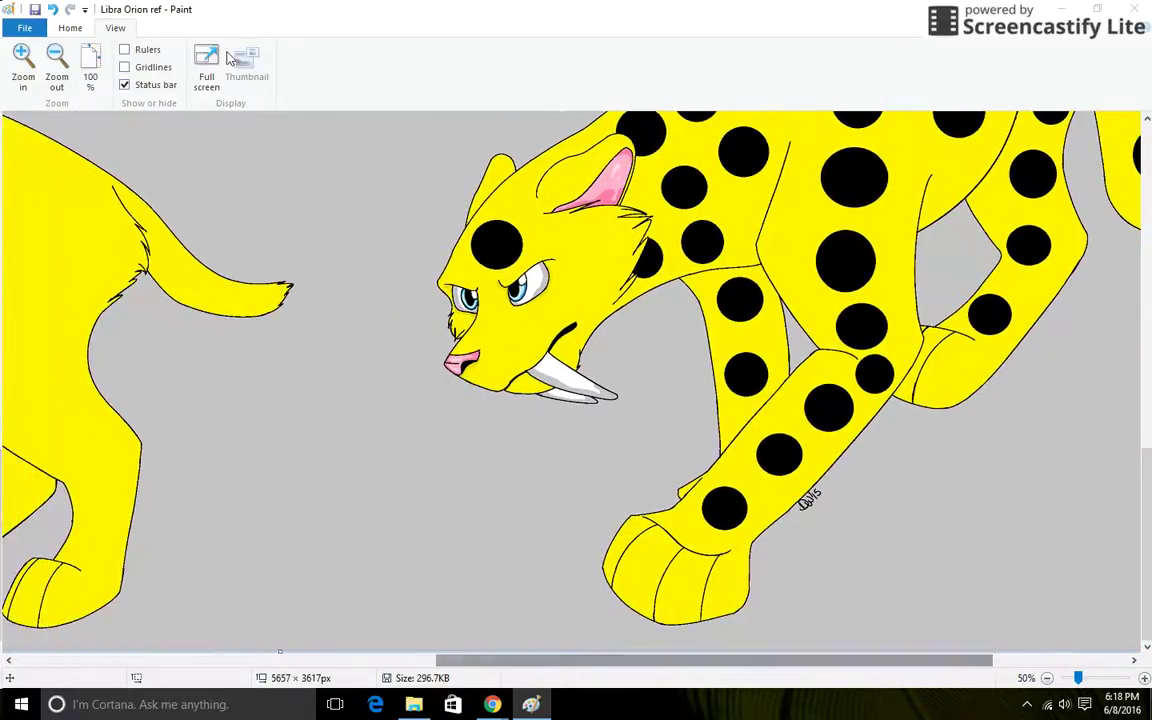
click(56, 60)
click(70, 28)
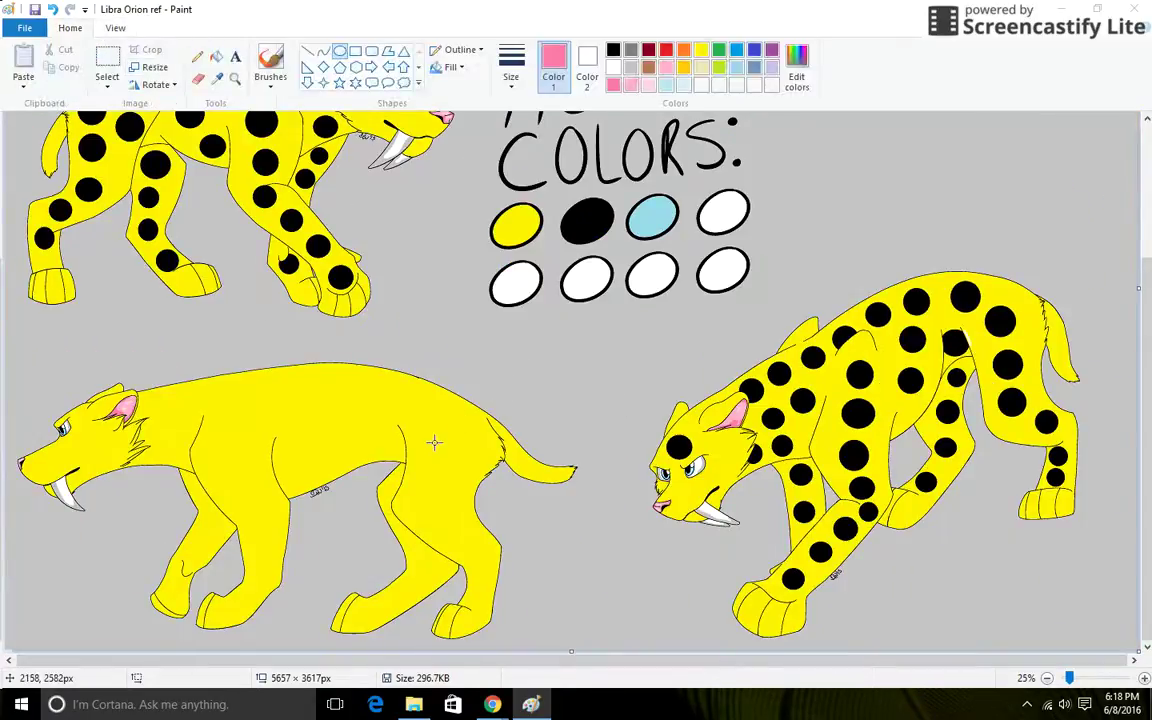
Try a pink circle about 225 × 213 px on the unspotted character's hip and a small grey one on its lower hind leg
drag(410, 392, 465, 446)
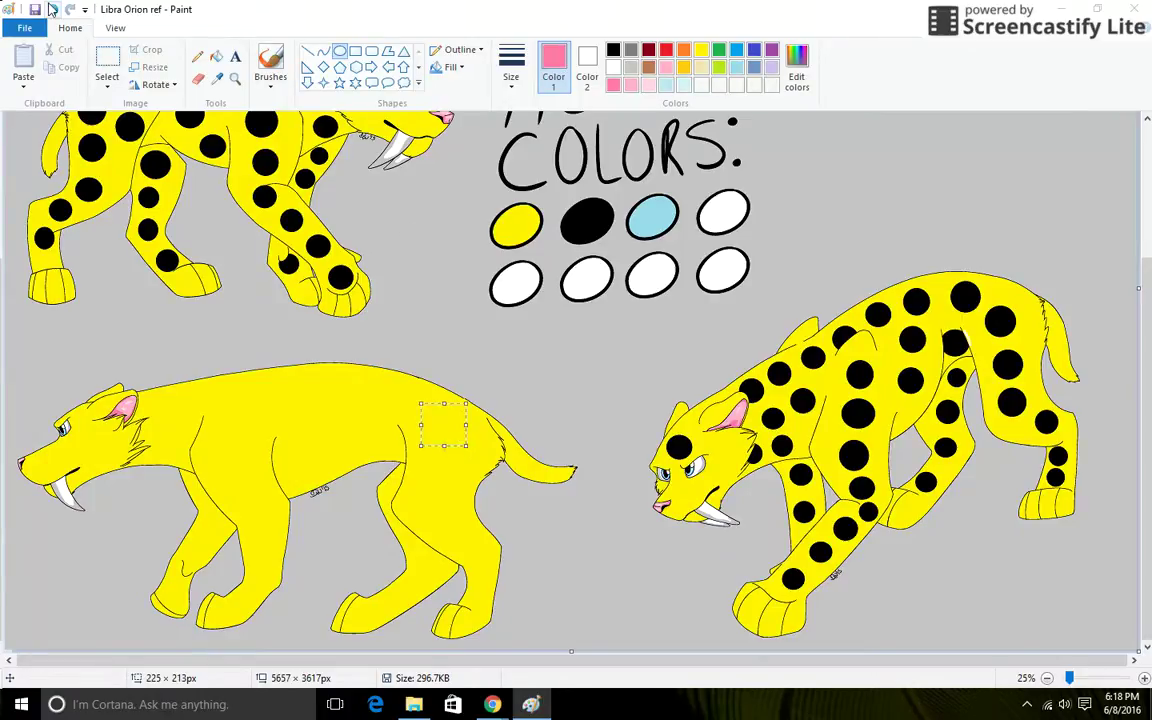
click(52, 9)
click(631, 50)
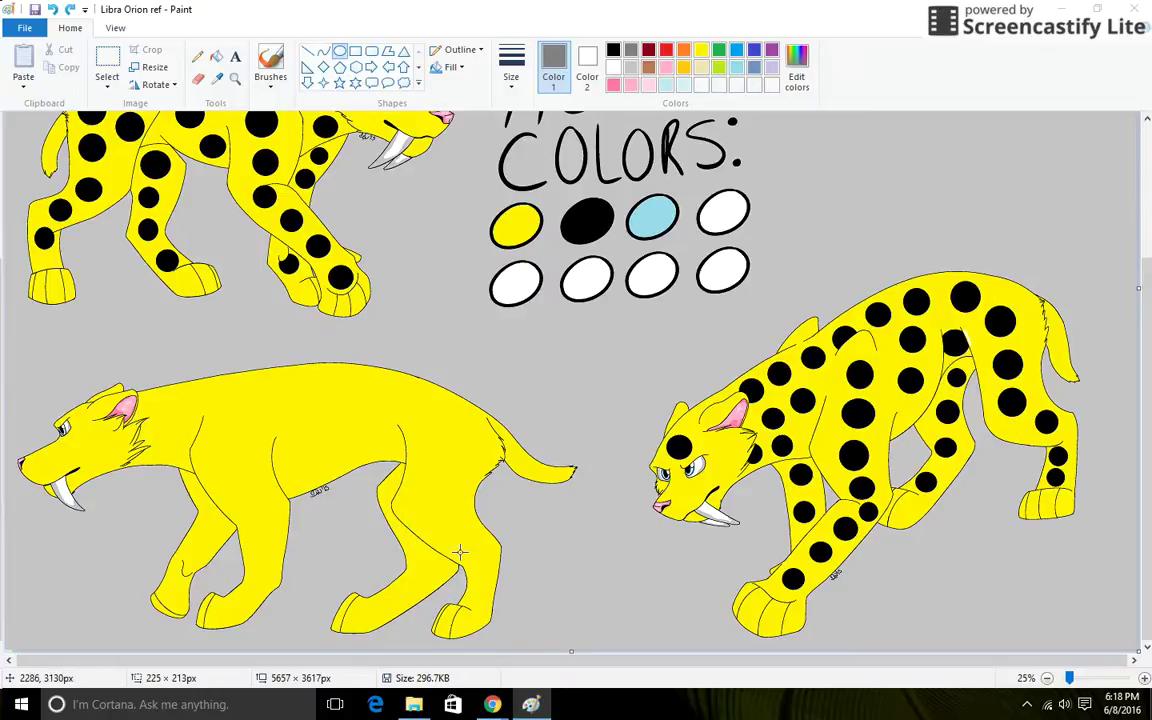
drag(467, 565, 495, 593)
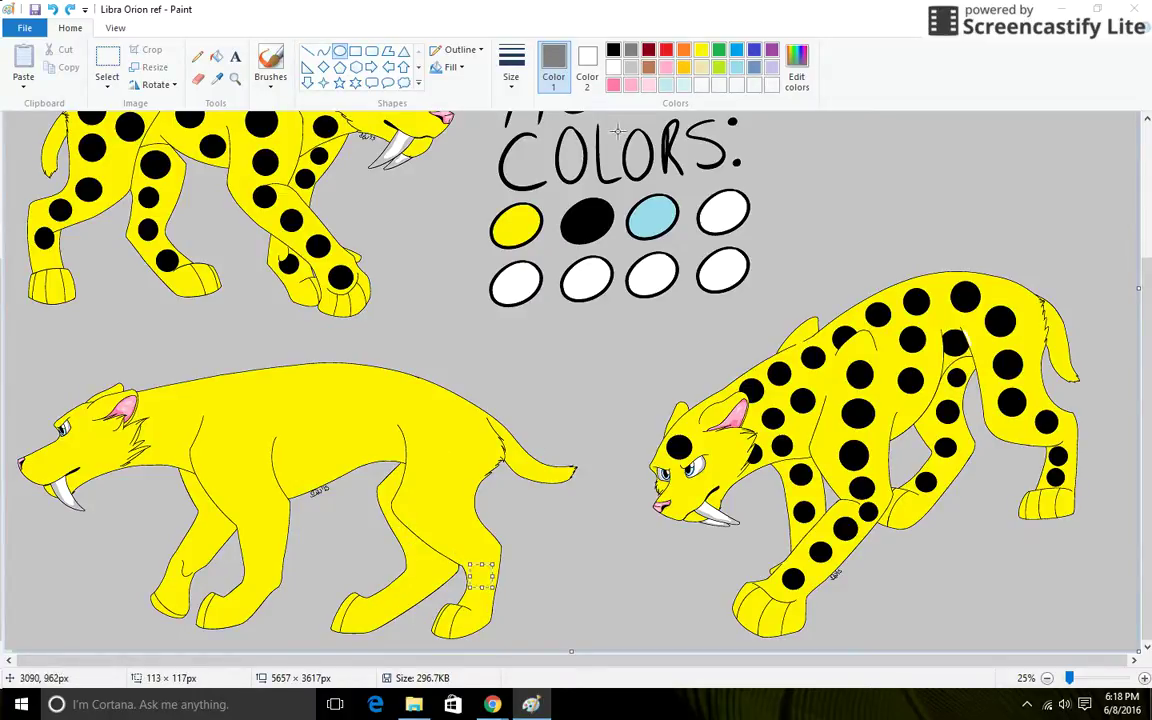
Set the drawing colour to black and try a circle about 133 × 133 px on the lower hind leg
click(615, 52)
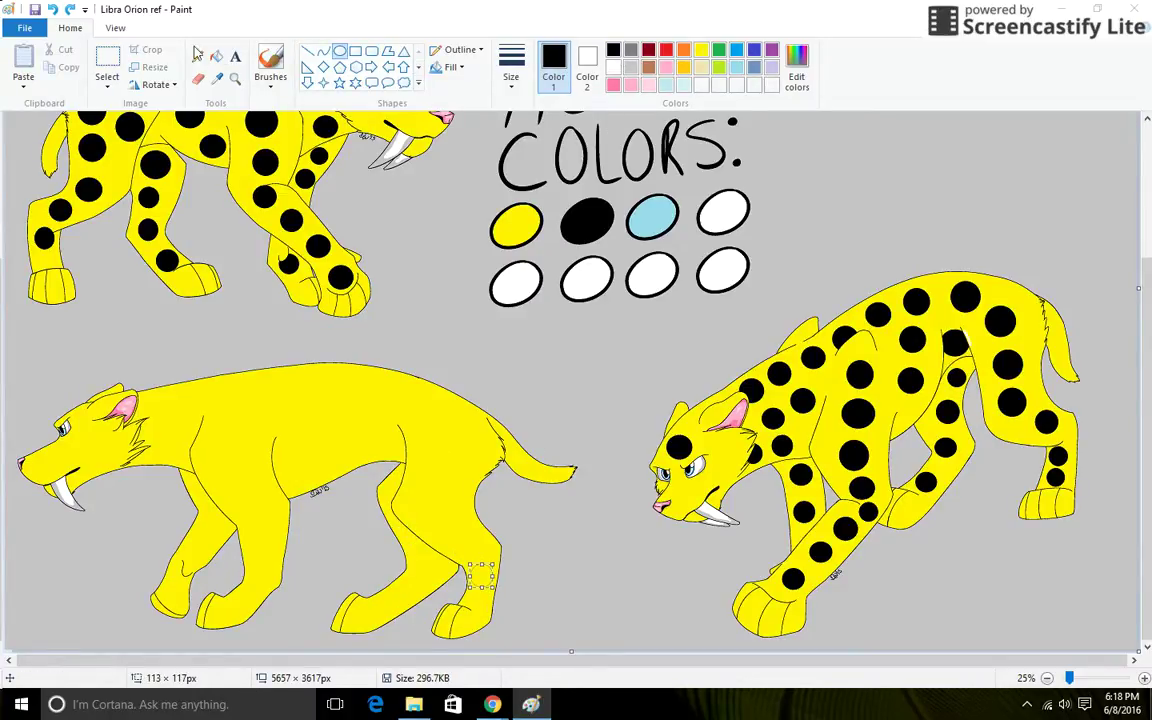
click(52, 10)
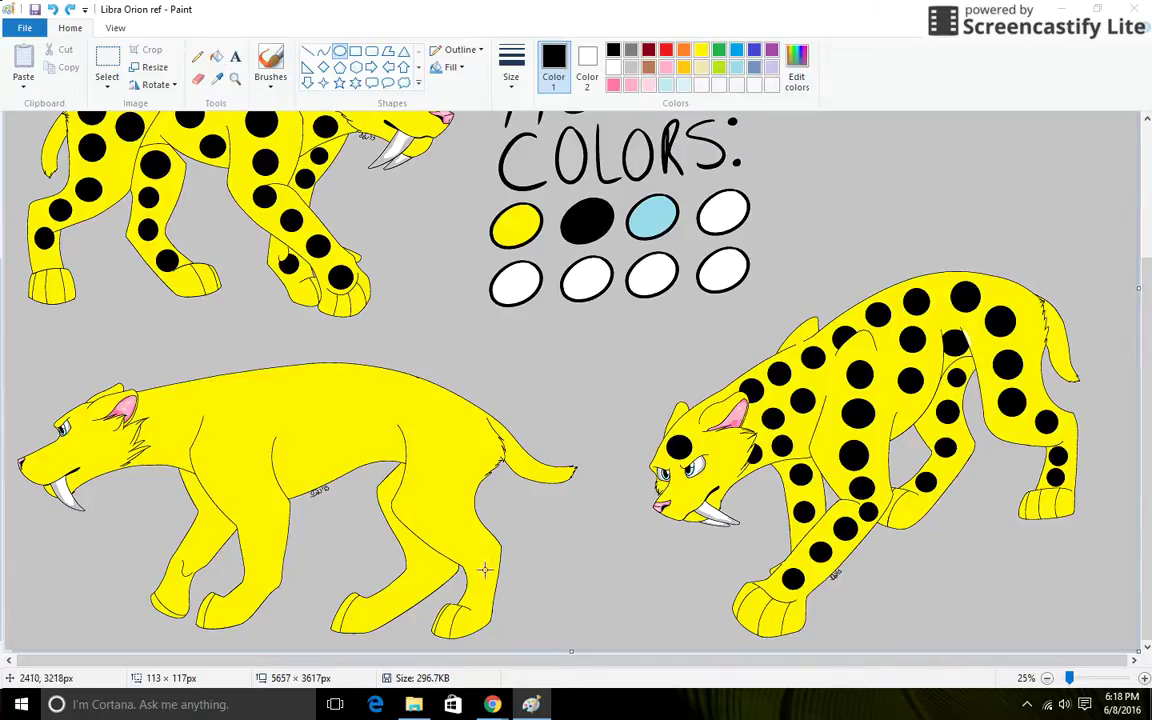
drag(469, 561, 496, 588)
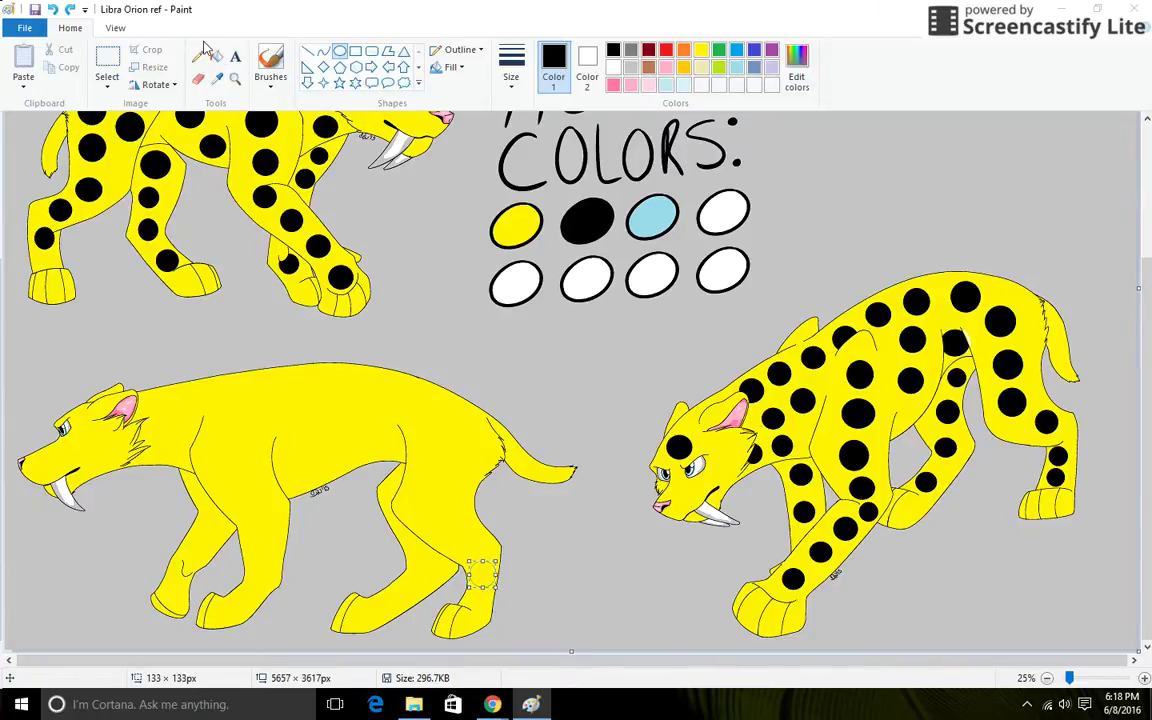
click(53, 10)
Try a black circle outline about 205 × 195 px on the unspotted character's hip, repositioning it higher up
click(115, 28)
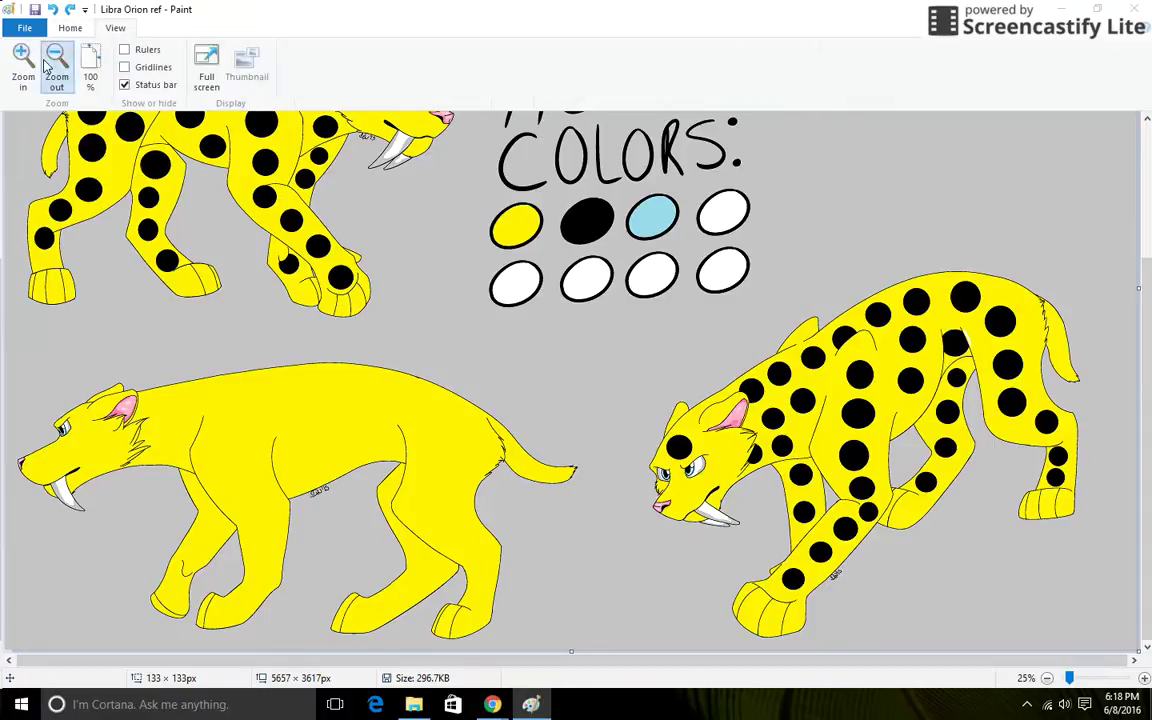
click(54, 62)
click(22, 66)
click(74, 31)
scroll(496, 643, down, 10)
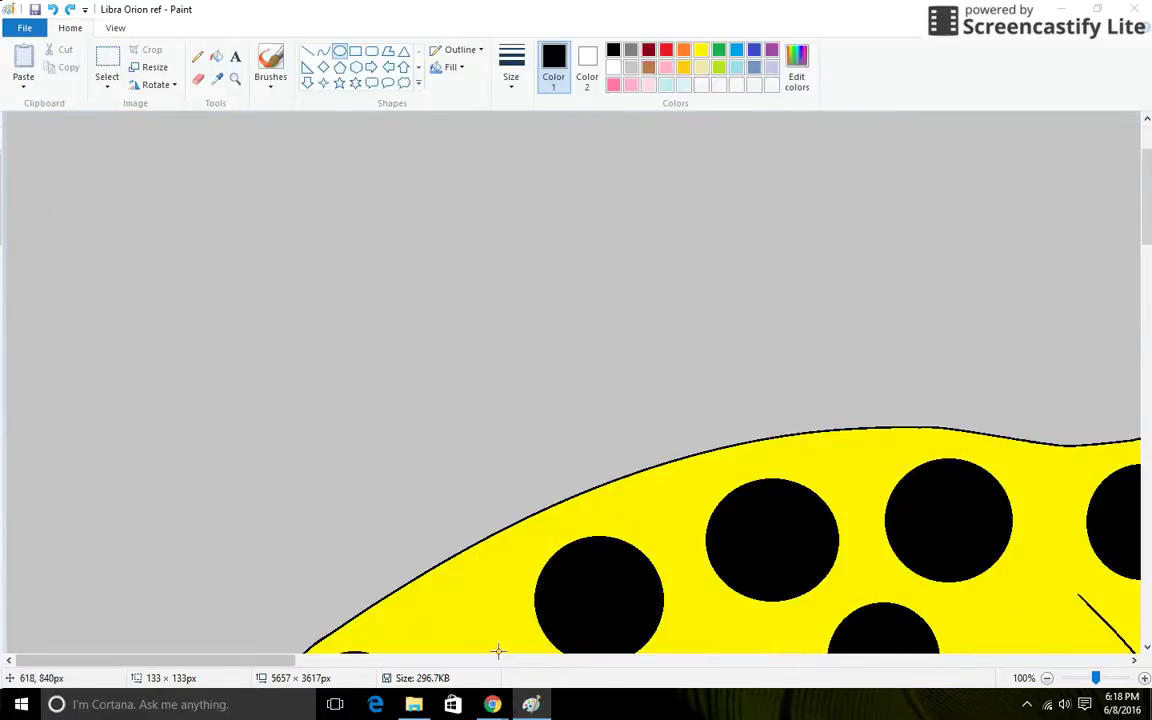
drag(268, 660, 575, 660)
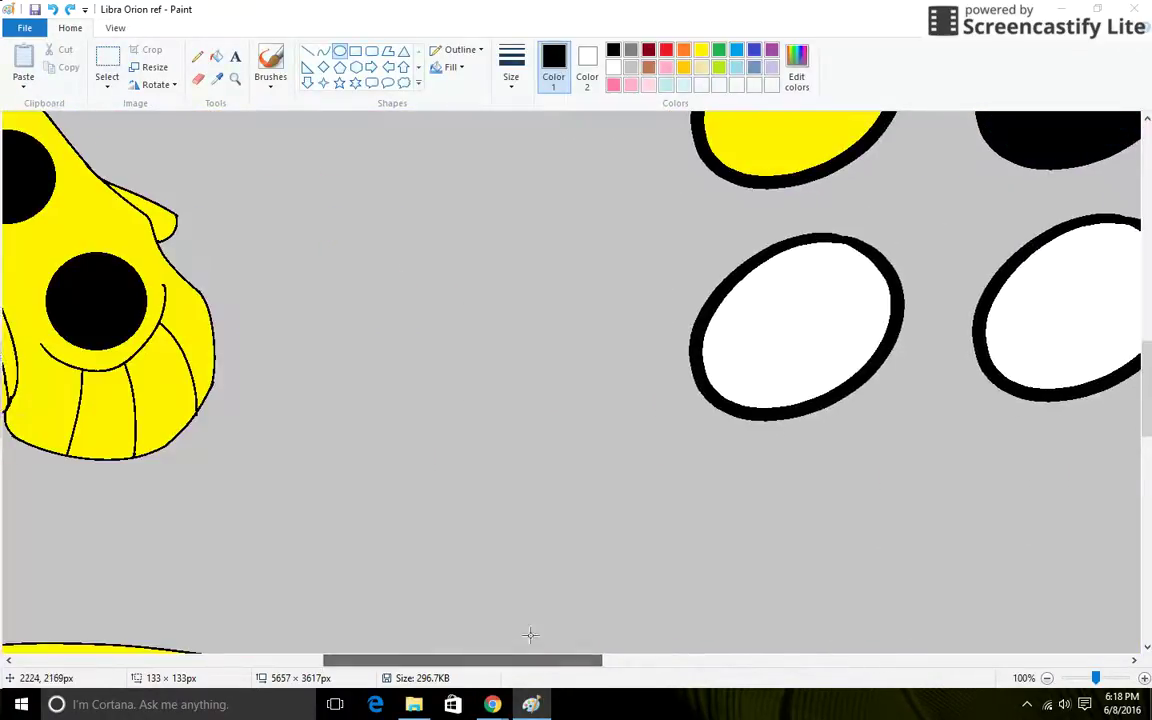
scroll(432, 399, down, 5)
drag(425, 394, 586, 547)
drag(560, 470, 539, 223)
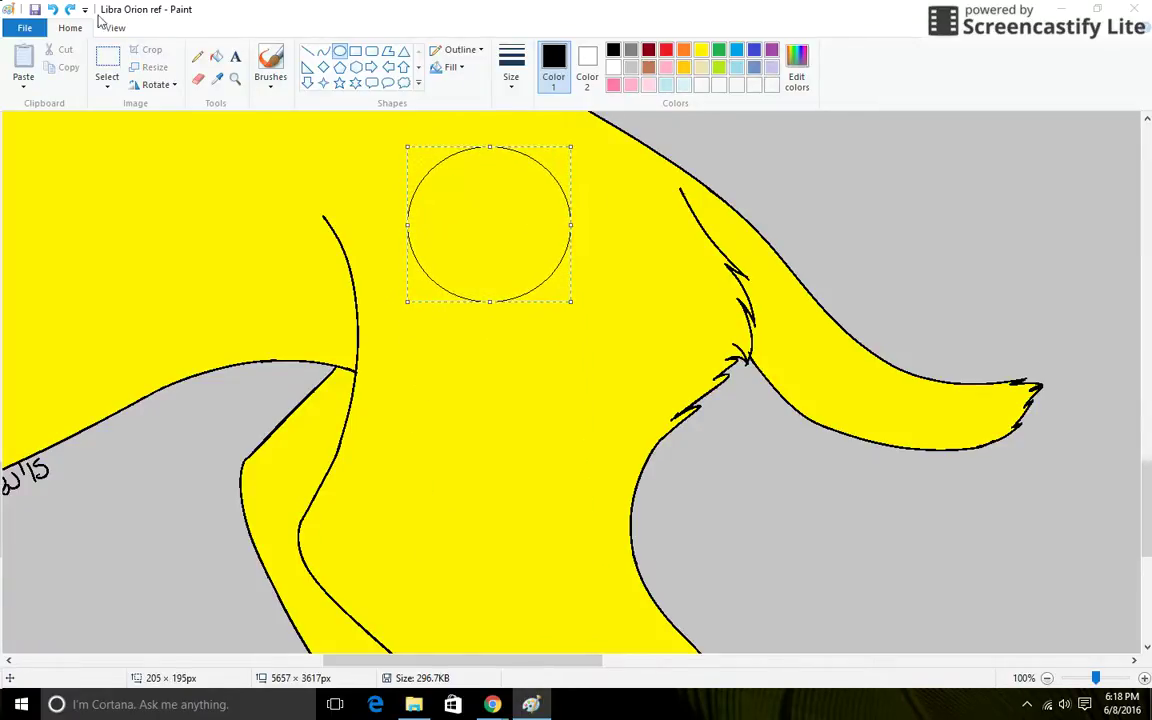
click(52, 9)
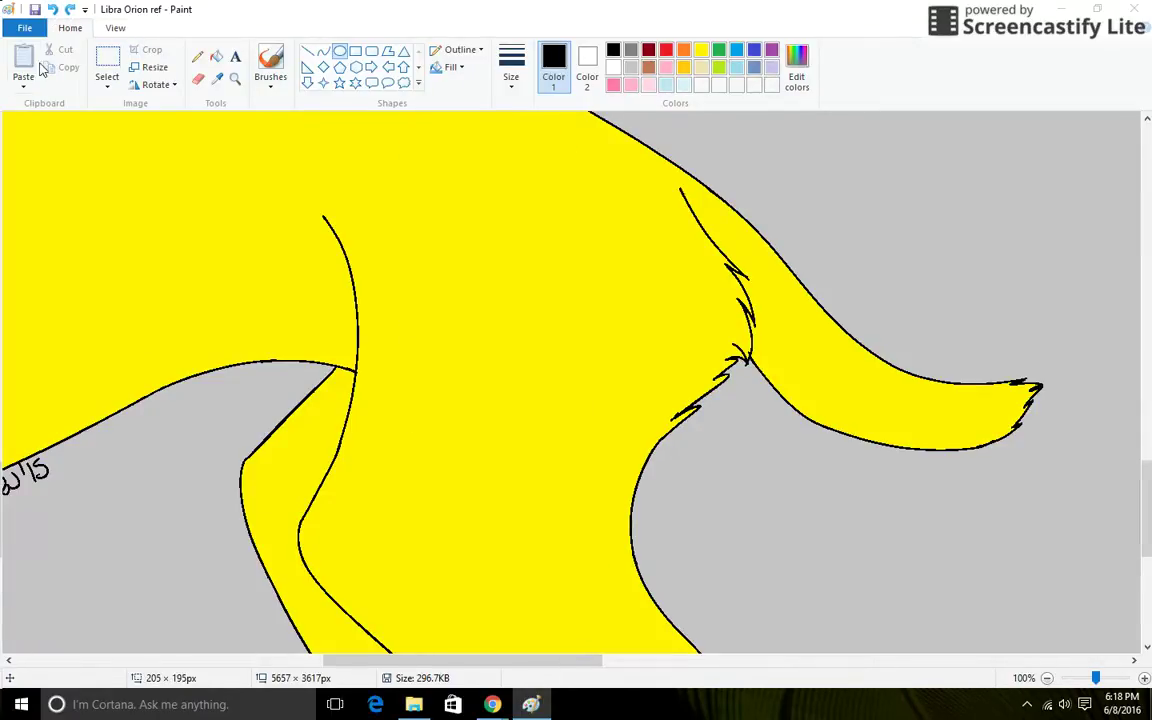
Try a tall black ellipse about 209 × 717 px over the unspotted character's hindquarters
click(115, 28)
click(56, 57)
click(70, 28)
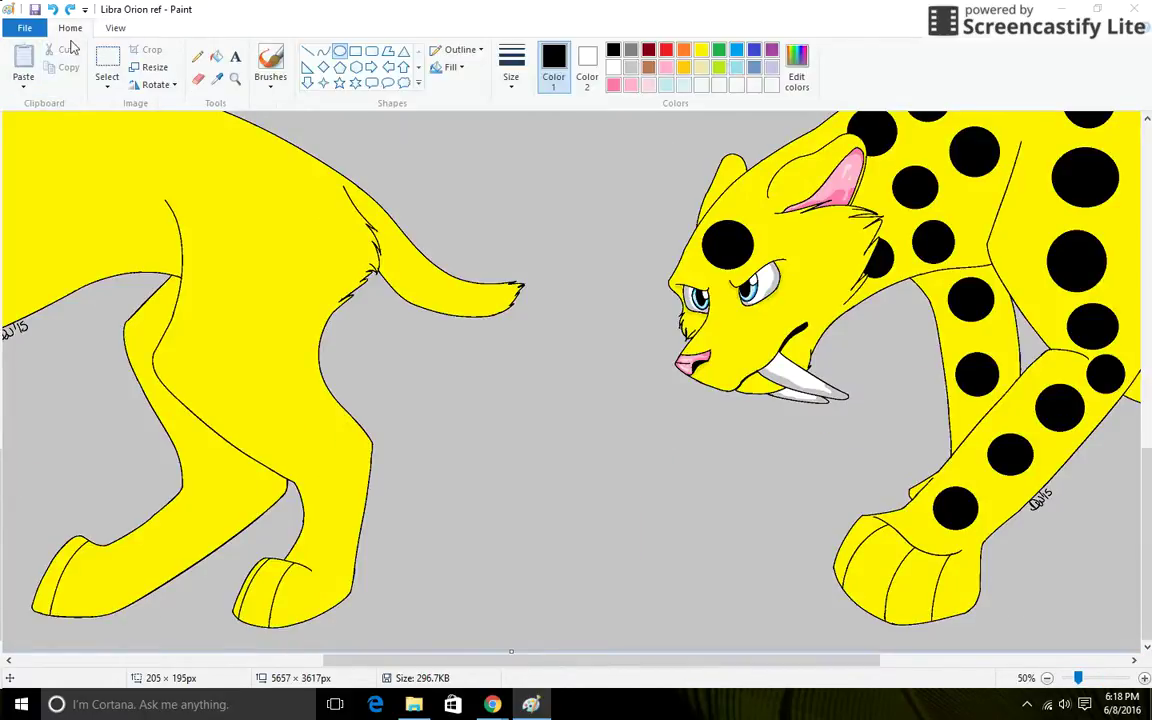
click(115, 28)
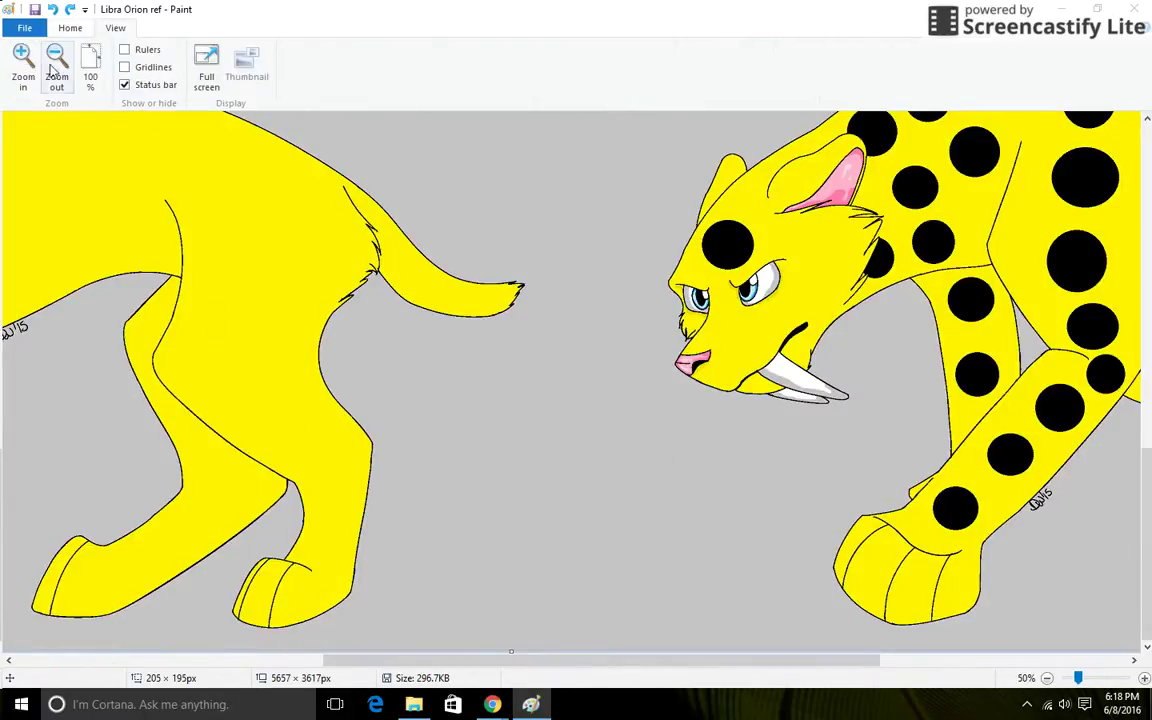
click(56, 57)
click(70, 28)
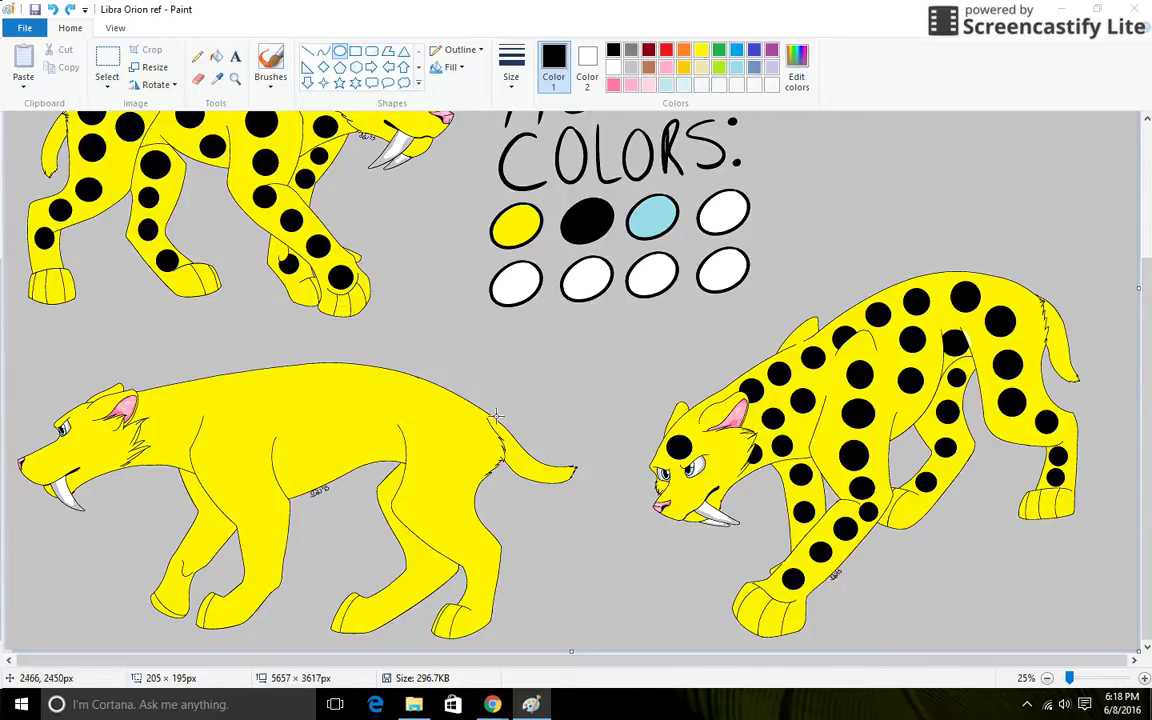
drag(398, 395, 358, 537)
click(52, 9)
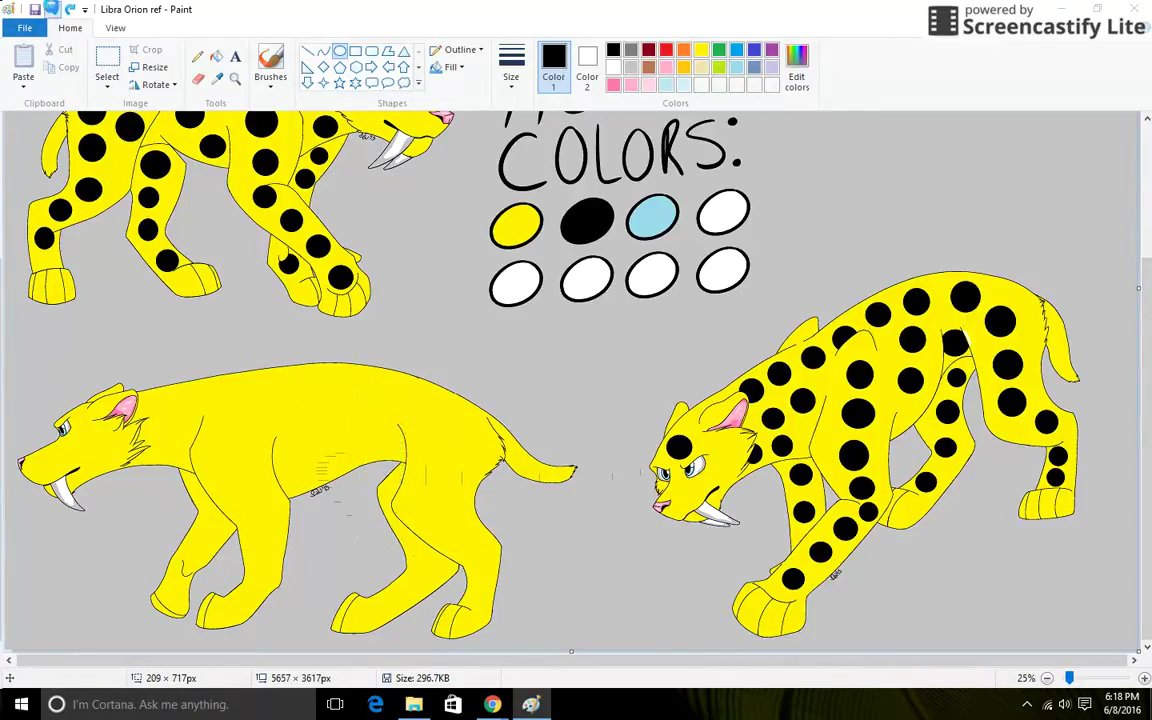
click(52, 9)
click(70, 9)
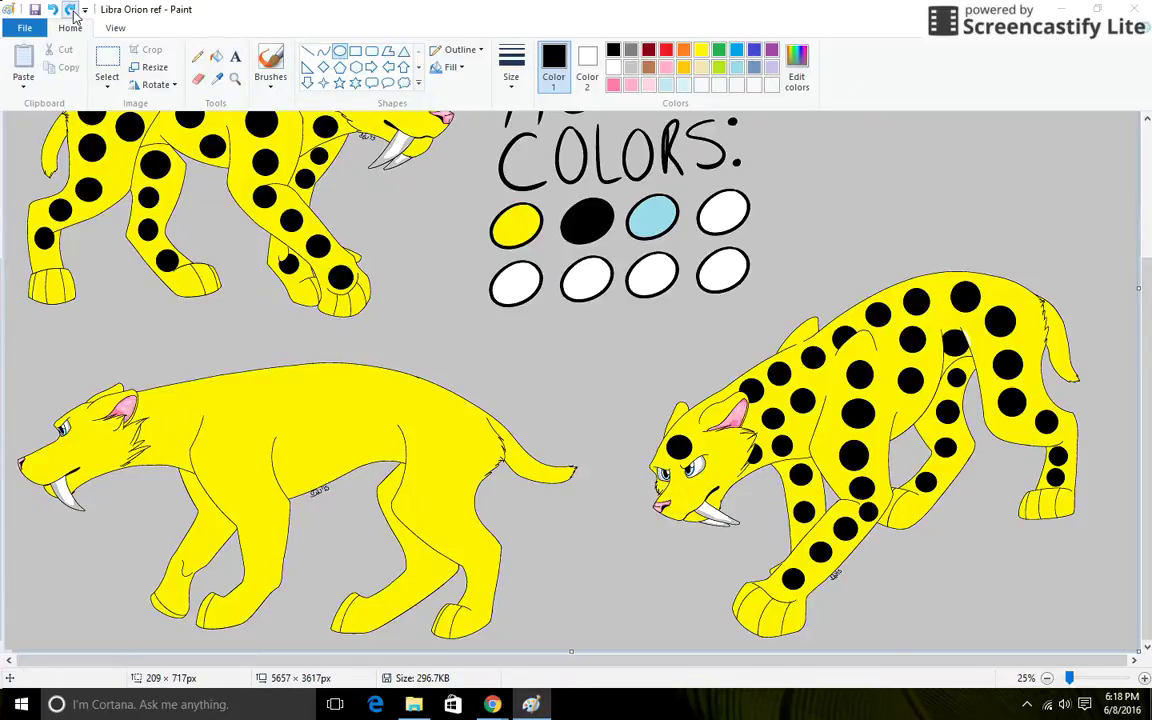
click(70, 9)
click(52, 9)
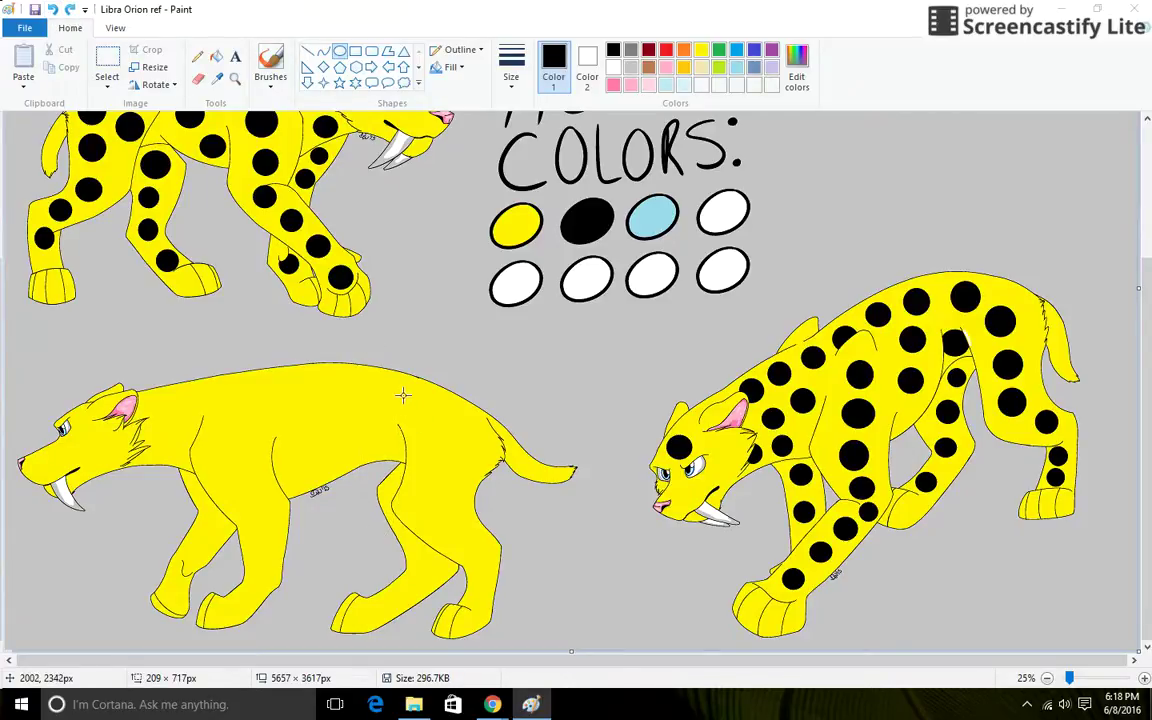
Draw four black circle outlines down the hip and near hind thigh, from about 229 × 225 px to about 161 × 161 px
drag(402, 395, 427, 440)
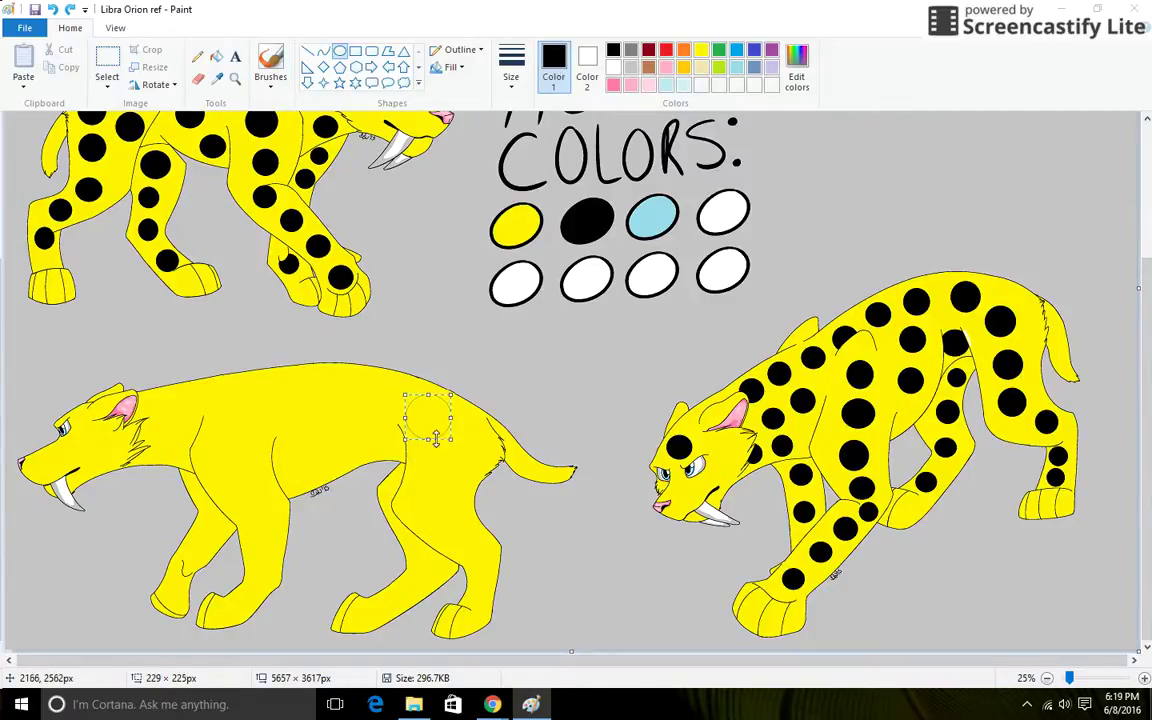
drag(431, 448, 466, 491)
mouse_move(439, 466)
mouse_down()
mouse_move(445, 447)
mouse_move(456, 458)
mouse_up()
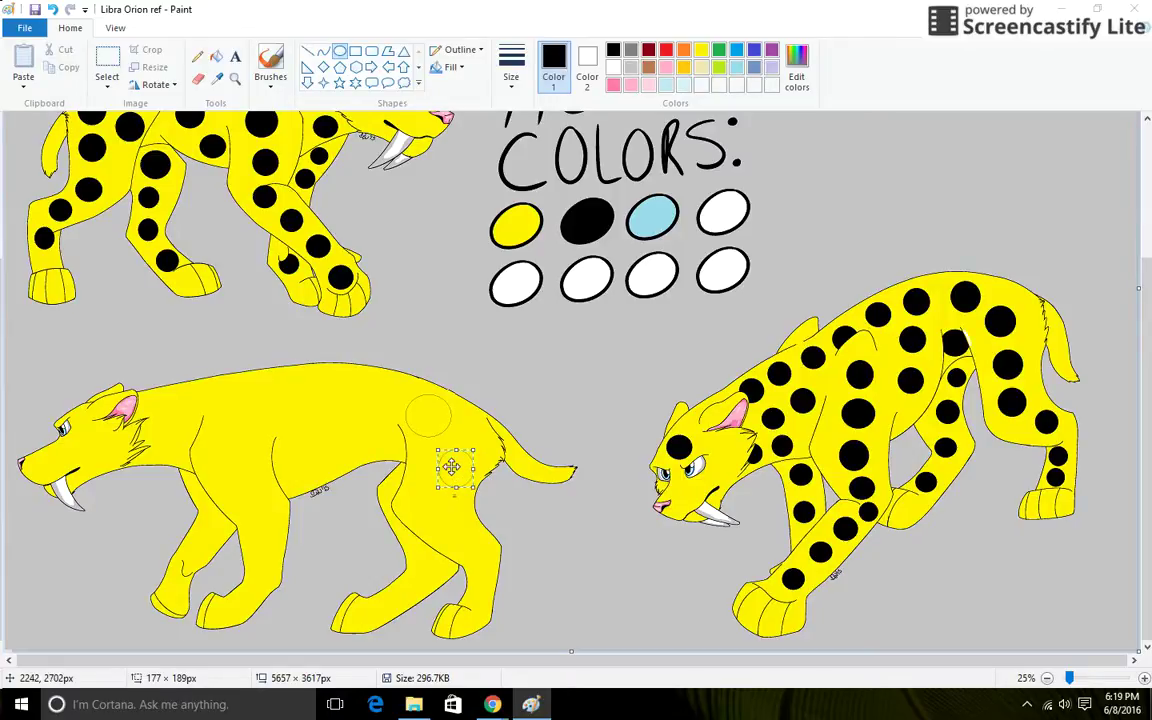
mouse_move(452, 466)
mouse_down()
mouse_move(426, 486)
mouse_move(446, 510)
mouse_move(435, 495)
mouse_move(449, 495)
mouse_move(418, 494)
mouse_move(430, 492)
mouse_move(487, 554)
mouse_up()
click(473, 515)
drag(487, 542, 455, 536)
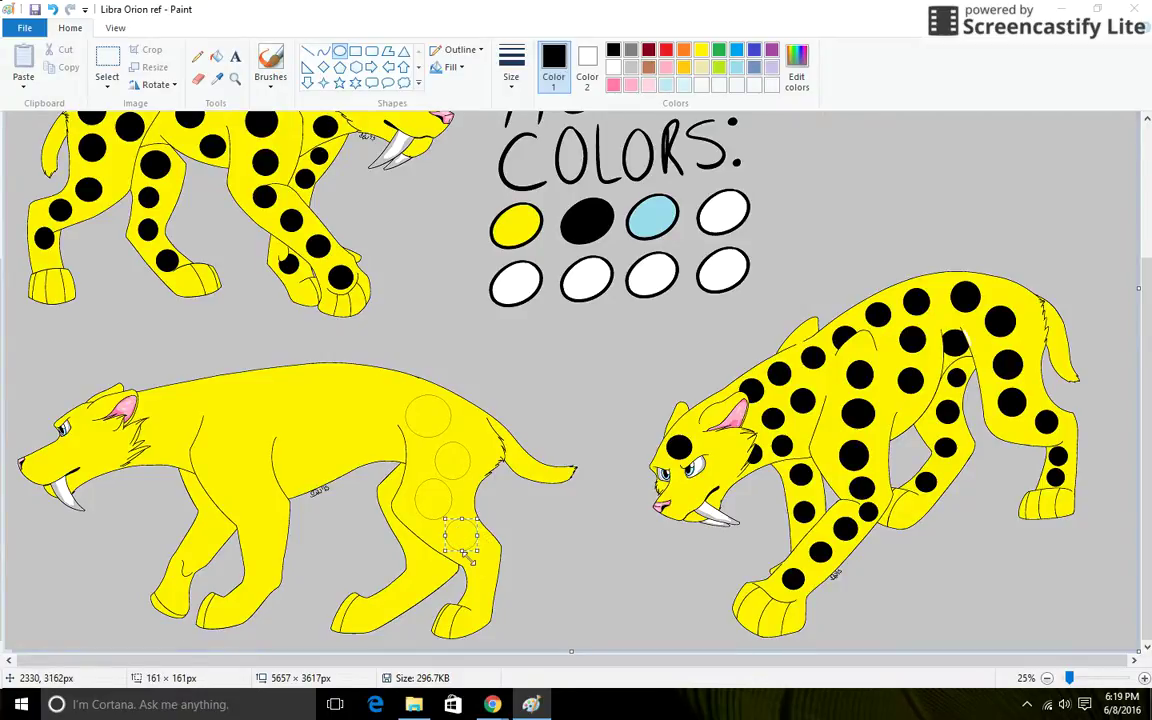
Add a smaller black circle outline about 89 × 81 px on the near hind leg below the other four
mouse_move(467, 560)
mouse_down()
mouse_move(476, 548)
mouse_move(487, 579)
mouse_move(477, 600)
mouse_move(468, 575)
mouse_move(466, 591)
mouse_up()
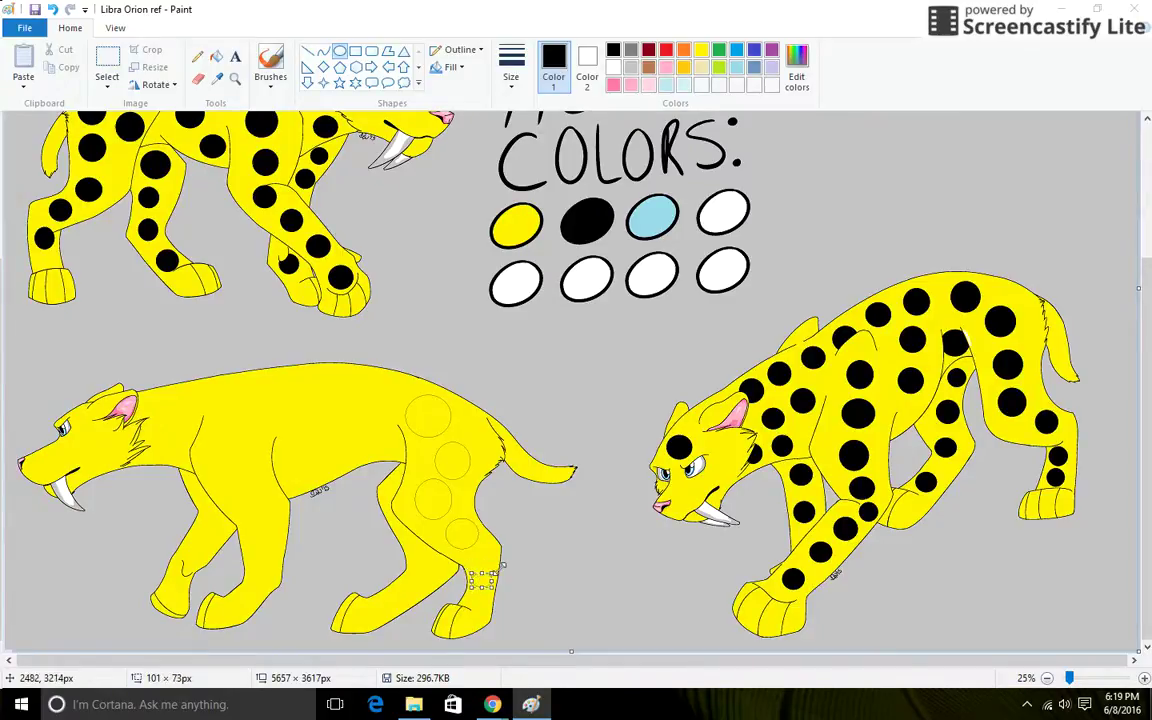
mouse_move(493, 573)
mouse_down()
mouse_move(499, 552)
mouse_move(480, 573)
mouse_move(491, 573)
mouse_up()
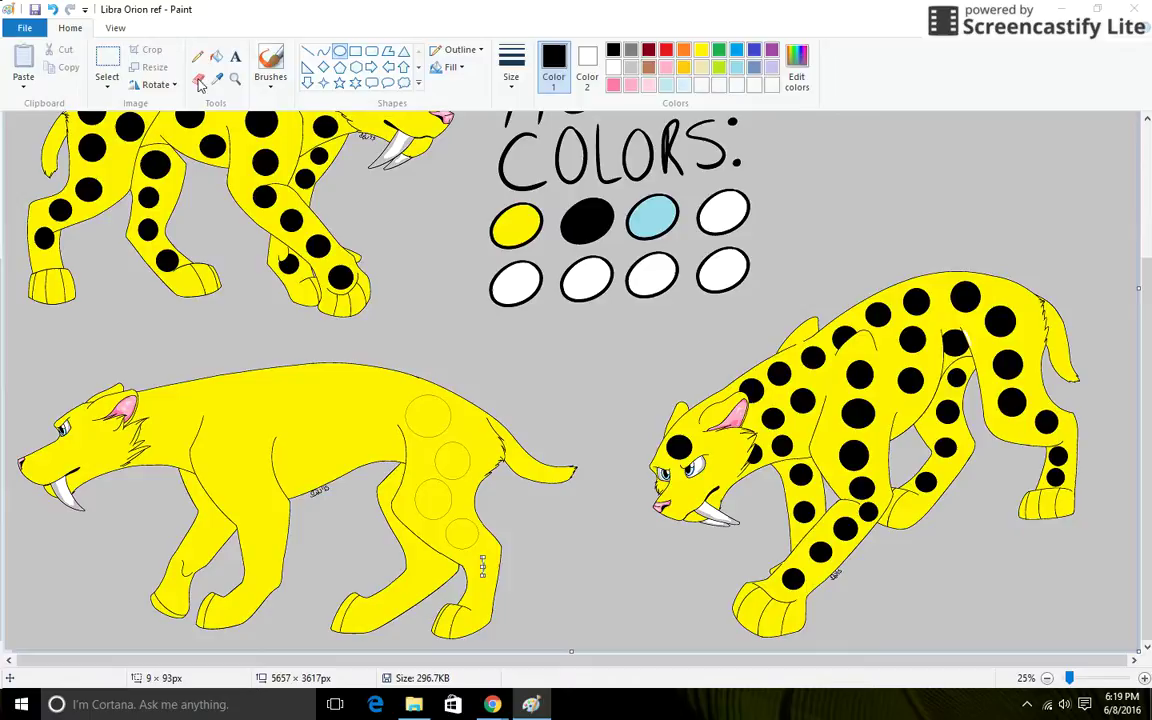
click(51, 9)
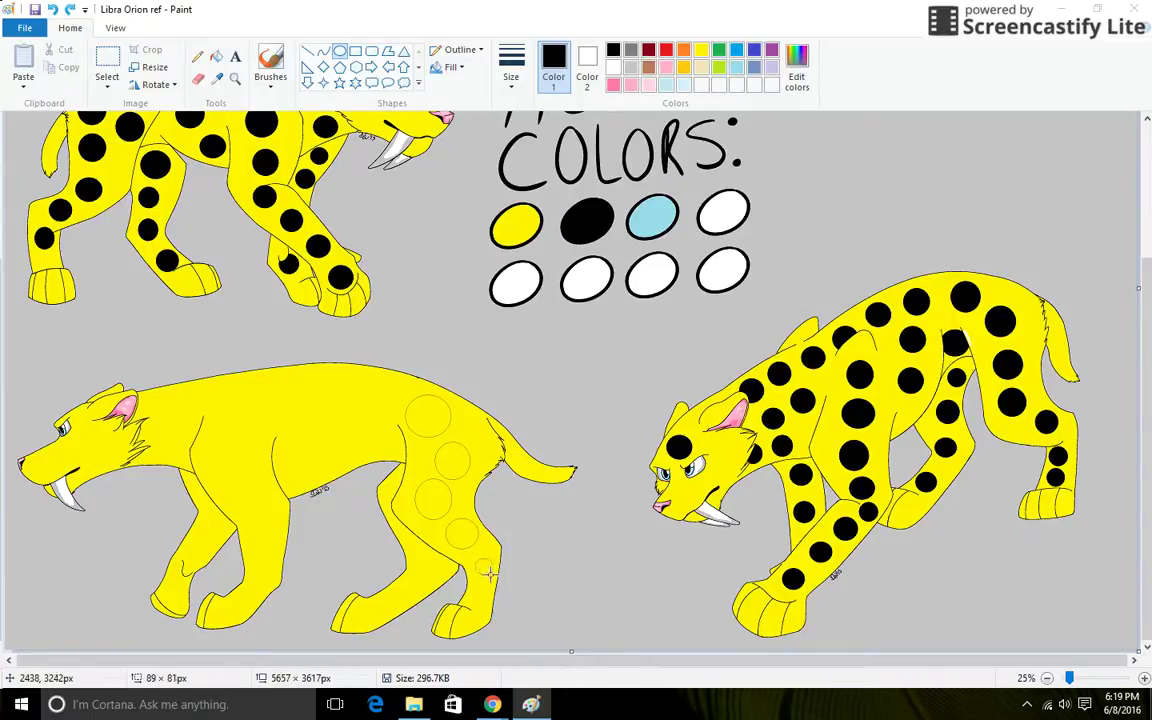
Draw a sixth black circle outline about 137 × 137 px at the bottom of the near hind leg, just above the paw
mouse_move(474, 558)
mouse_down()
mouse_move(505, 590)
mouse_move(479, 568)
mouse_move(492, 628)
mouse_up()
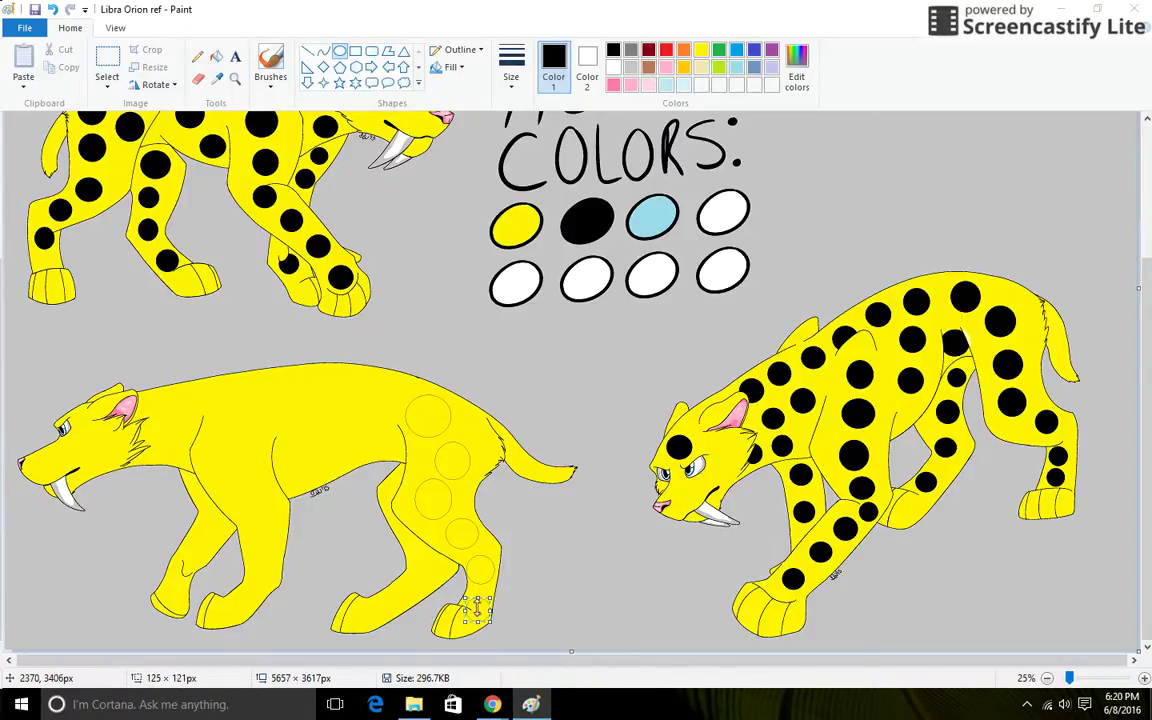
click(54, 10)
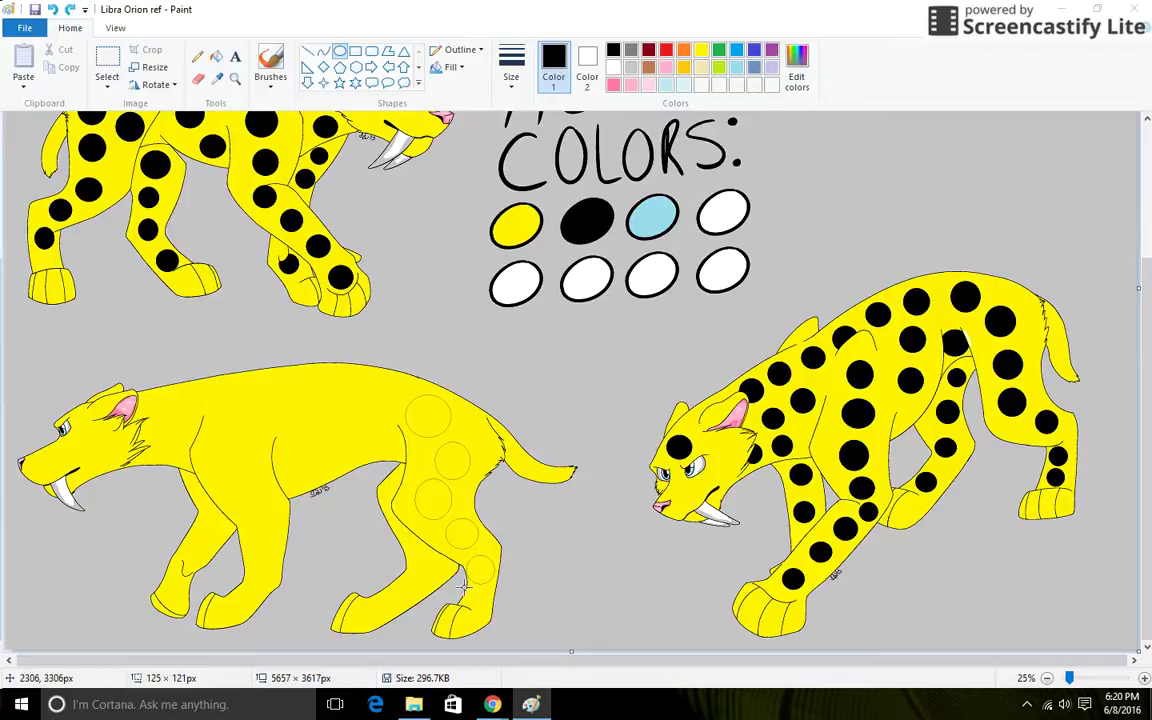
drag(463, 588, 484, 617)
drag(491, 617, 471, 600)
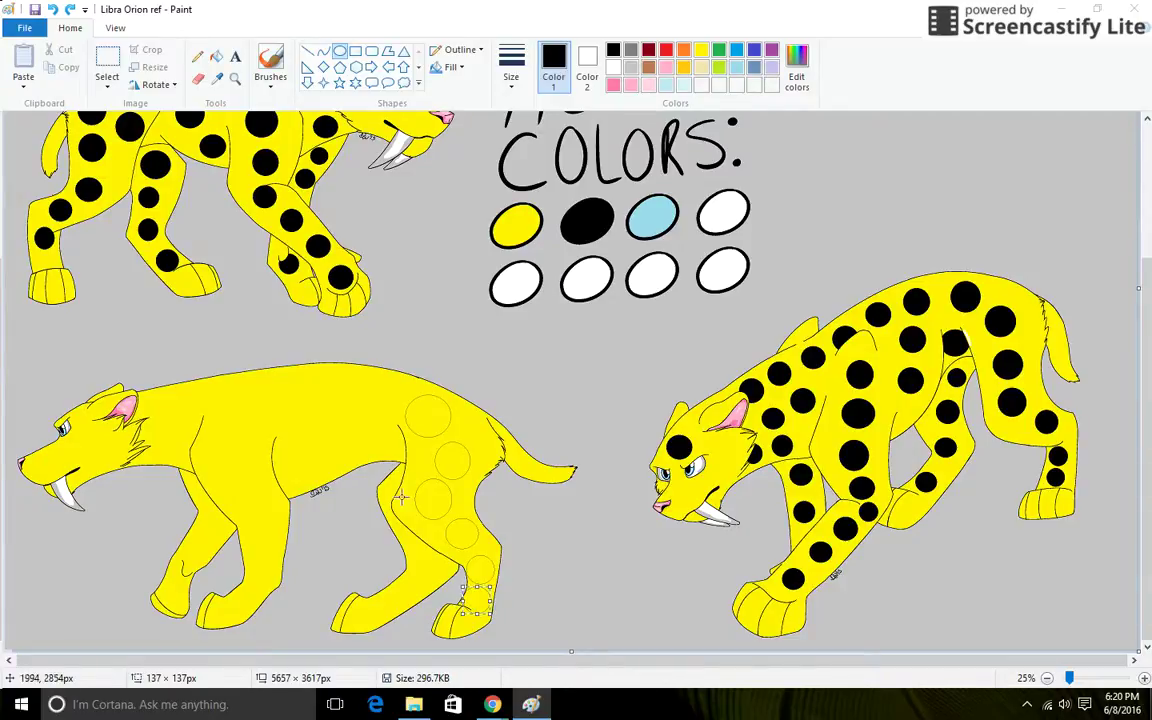
Fill the six circle outlines running down the hip and near hind leg with black
click(216, 56)
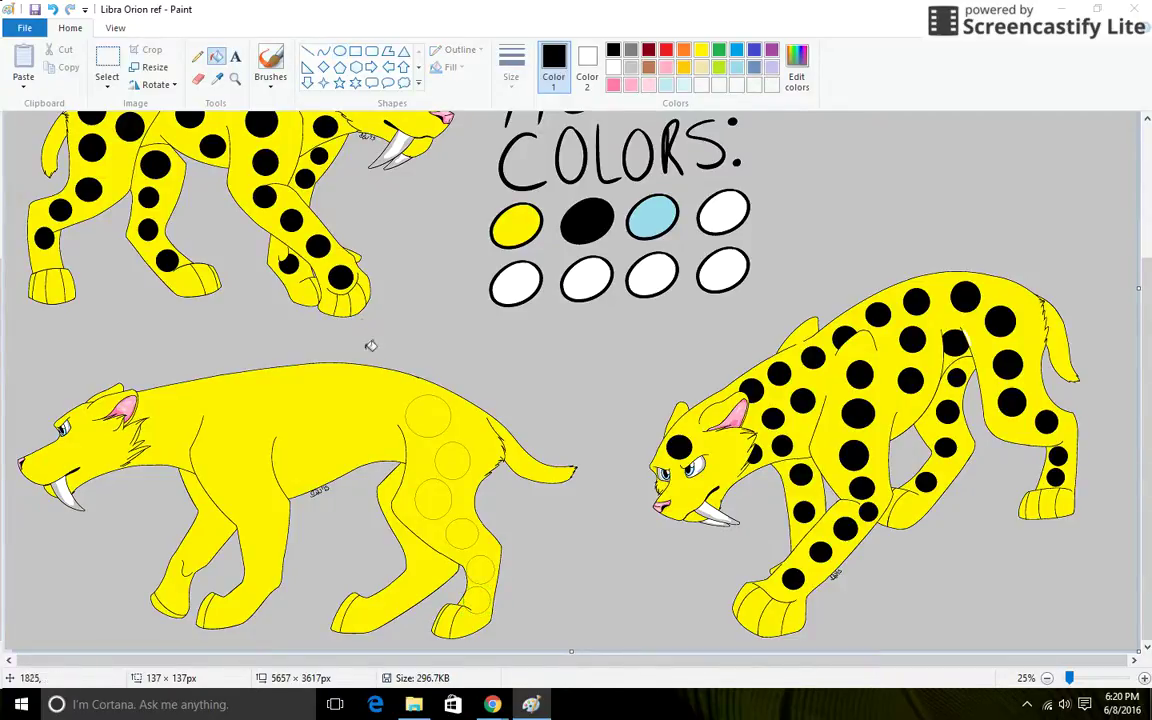
click(436, 420)
click(452, 460)
click(433, 500)
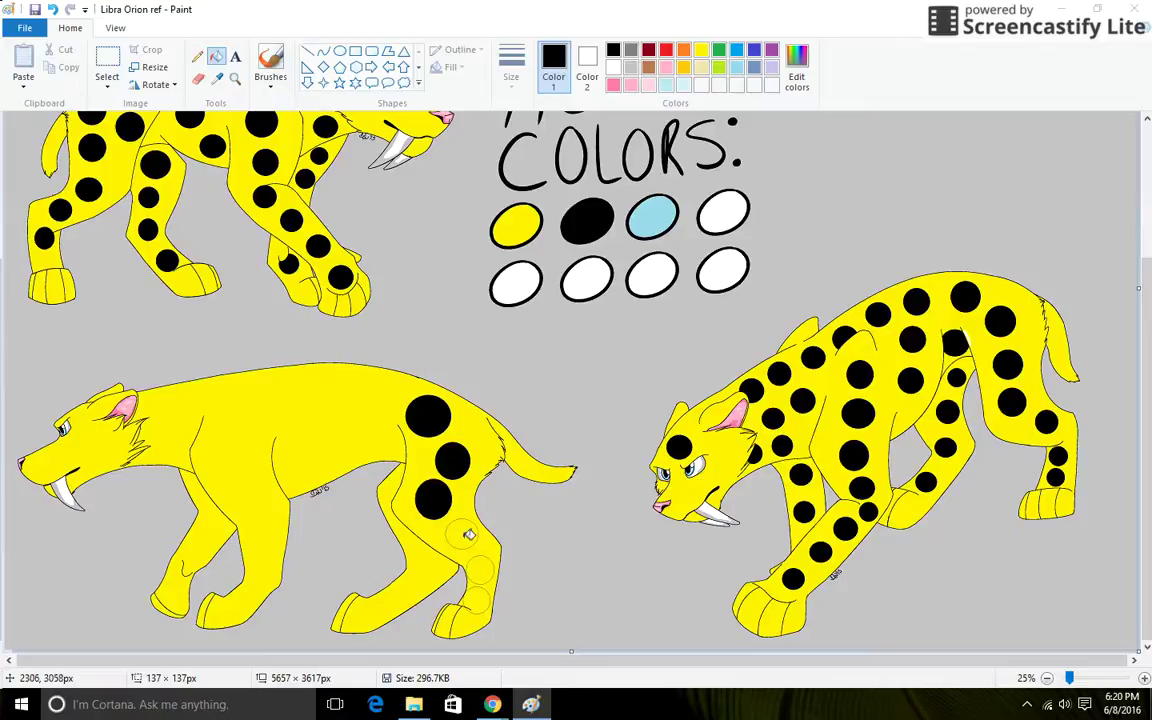
click(462, 535)
click(480, 570)
click(477, 599)
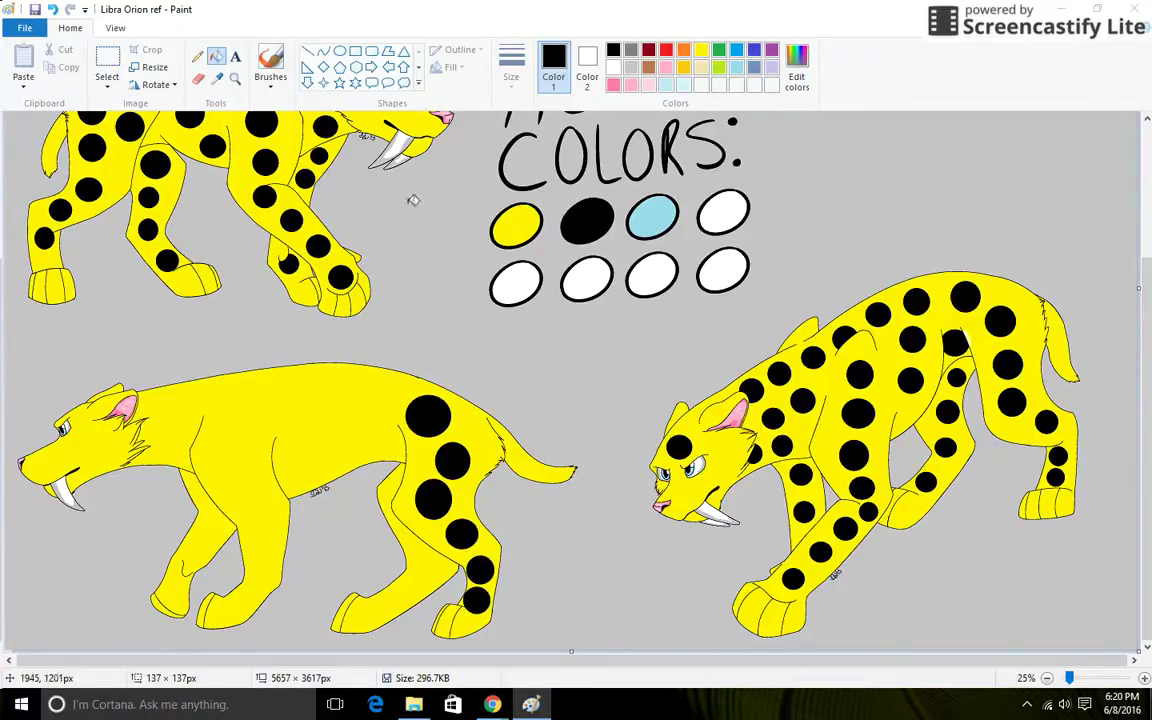
Draw a row of three black circle outlines along the upper neck behind the ear, the first two about 121 × 115 px and 131 × 131 px
click(340, 50)
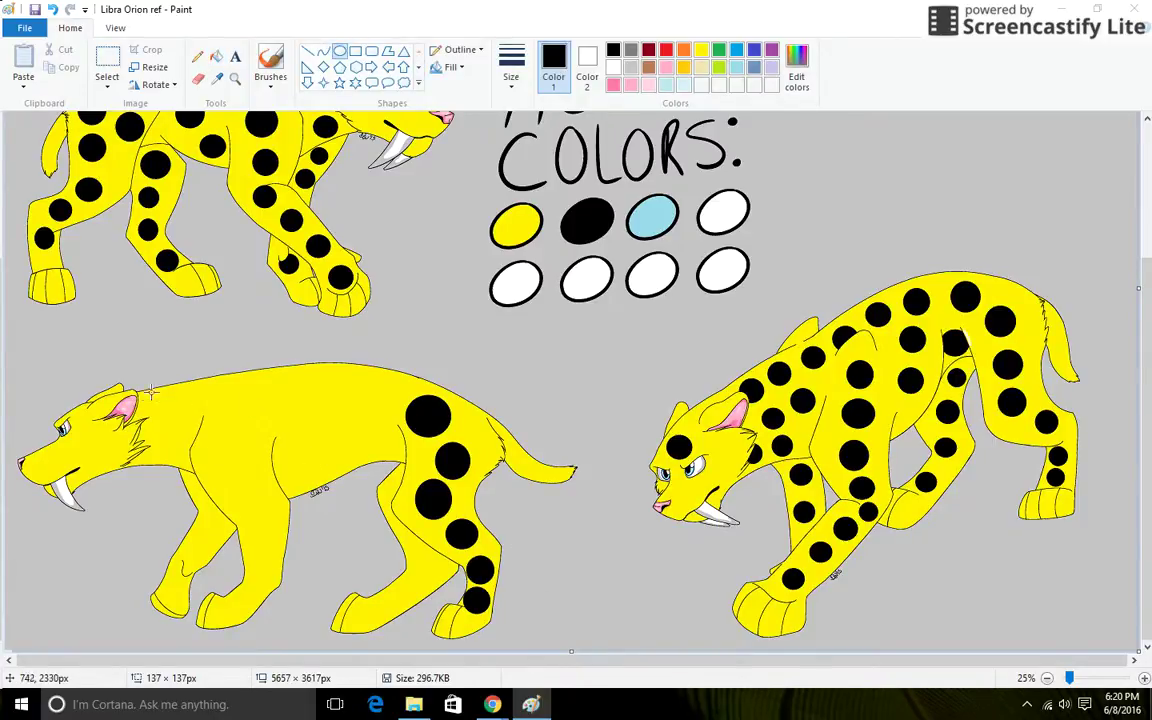
mouse_move(145, 397)
mouse_down()
mouse_move(179, 427)
mouse_move(190, 383)
mouse_move(155, 411)
mouse_up()
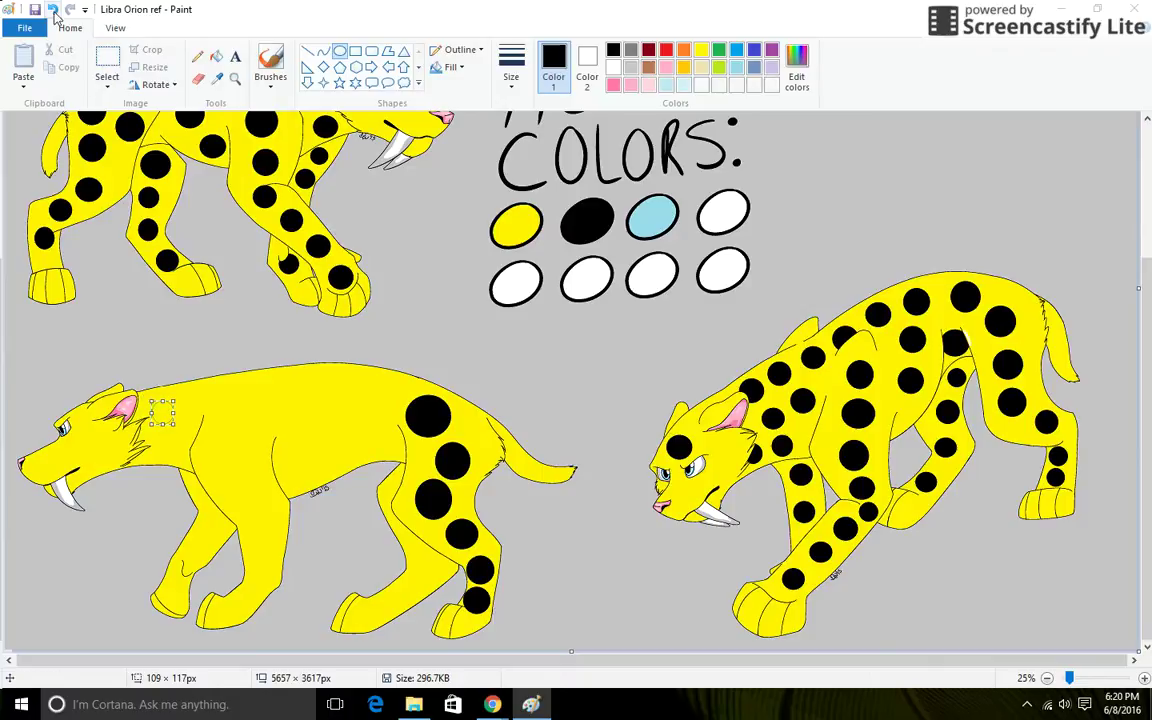
click(113, 27)
click(19, 80)
click(70, 27)
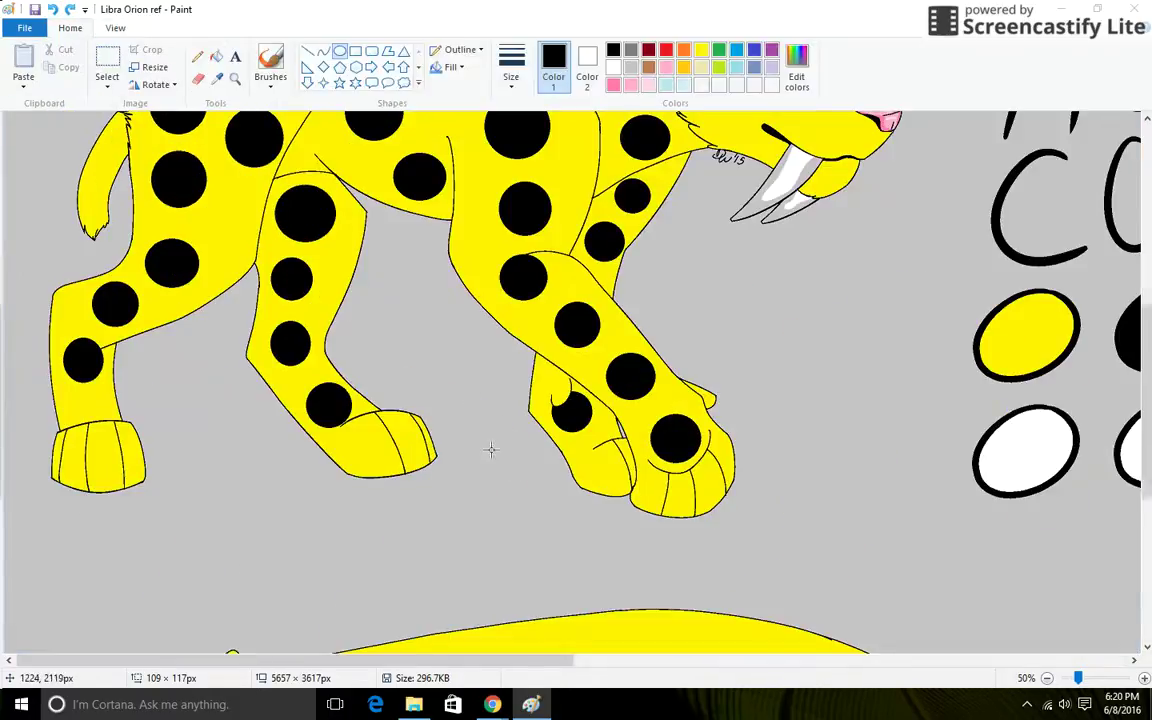
scroll(365, 425, down, 3)
mouse_move(200, 661)
mouse_down()
mouse_move(657, 695)
mouse_move(423, 714)
mouse_move(211, 690)
mouse_up()
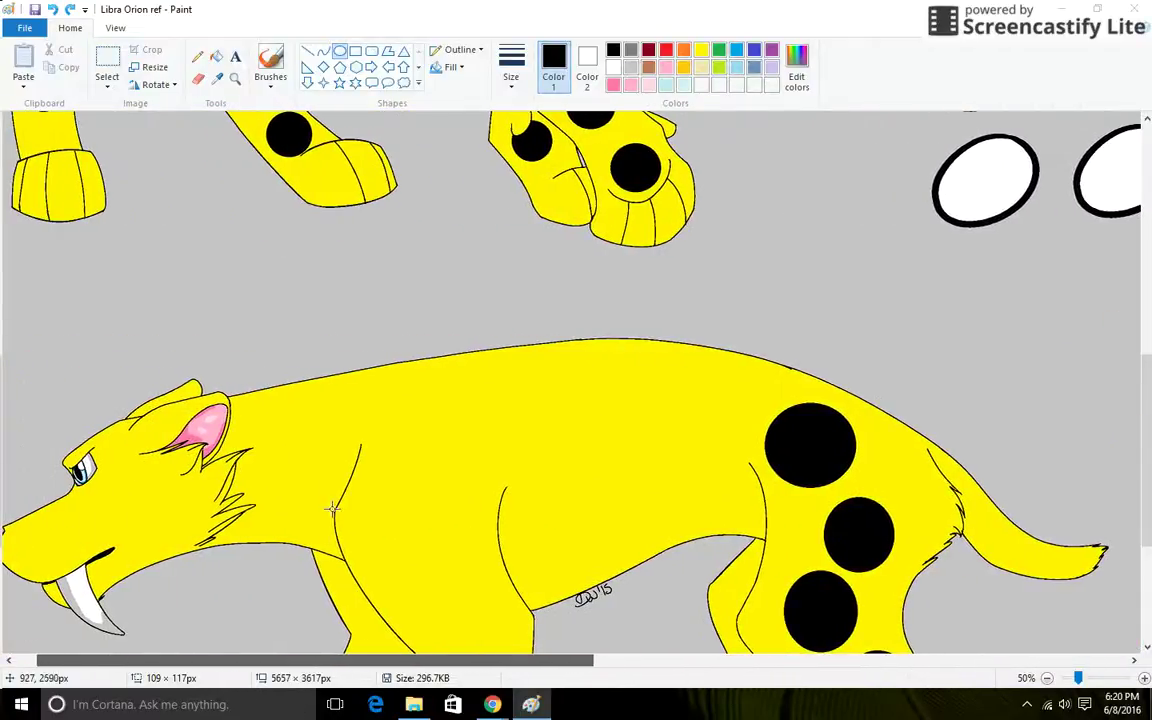
drag(245, 401, 294, 452)
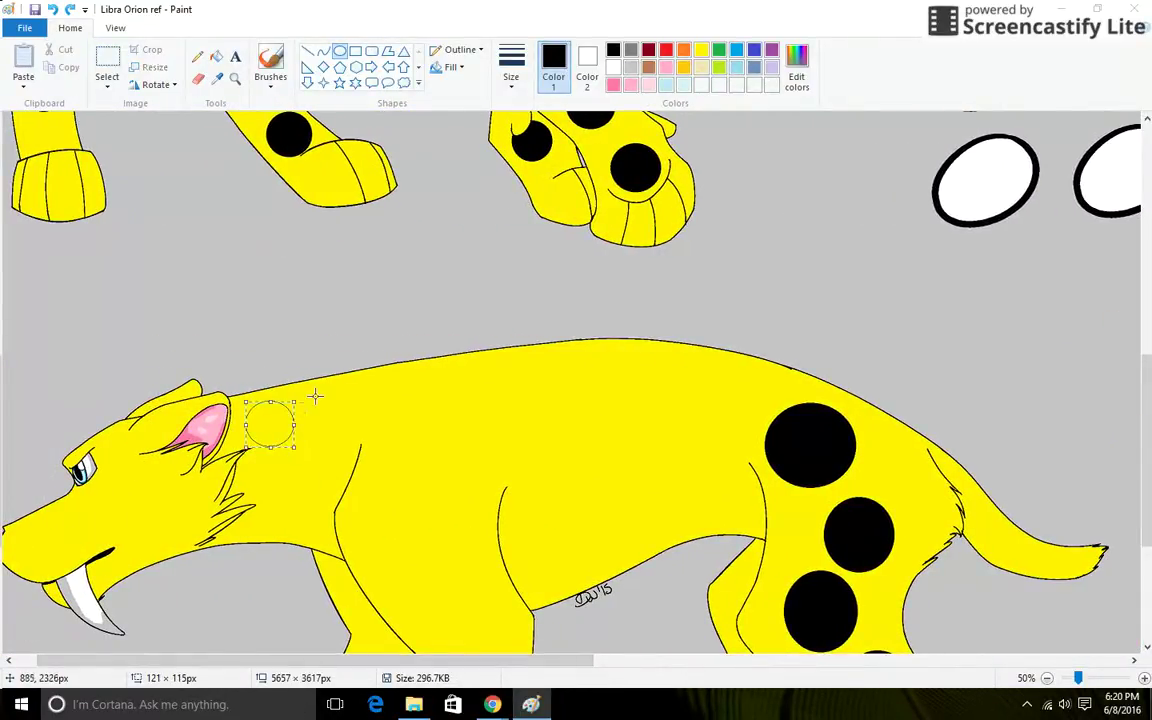
drag(316, 398, 341, 412)
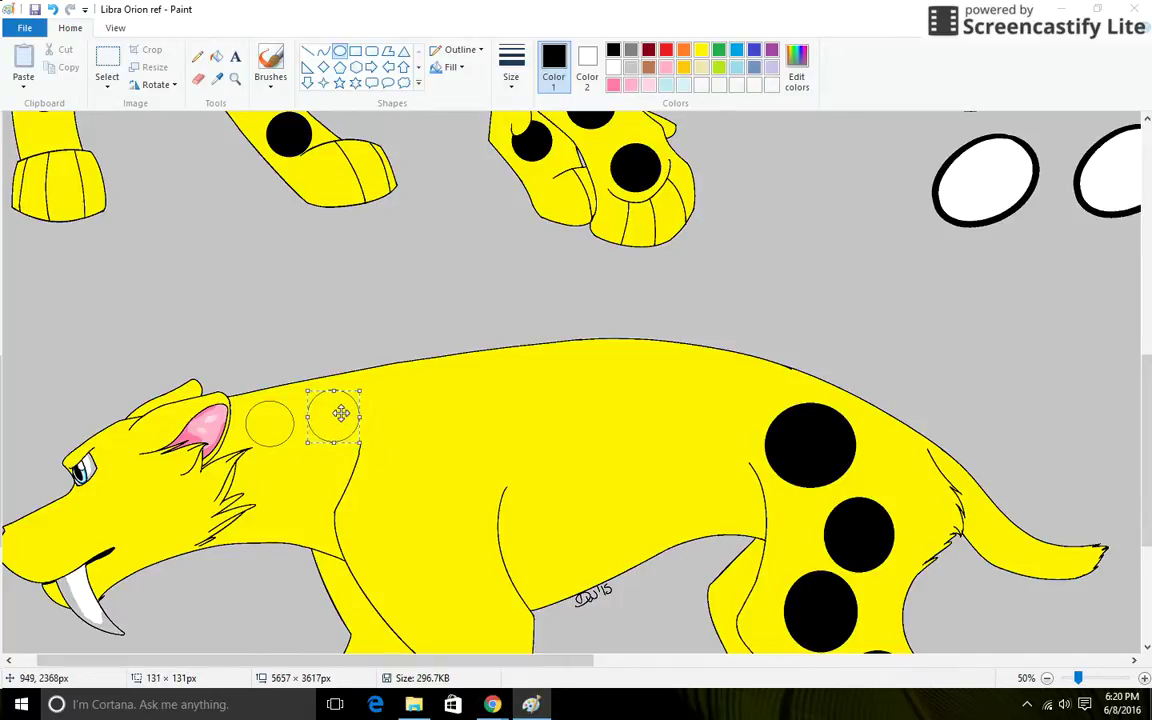
mouse_move(478, 661)
mouse_down()
mouse_move(933, 717)
mouse_move(730, 710)
mouse_move(475, 678)
mouse_up()
mouse_move(386, 388)
mouse_down()
mouse_move(442, 437)
mouse_move(414, 412)
mouse_up()
Draw four smaller black circle outlines in two rows on the lower neck, the last about 83 × 85 px
drag(241, 462, 283, 499)
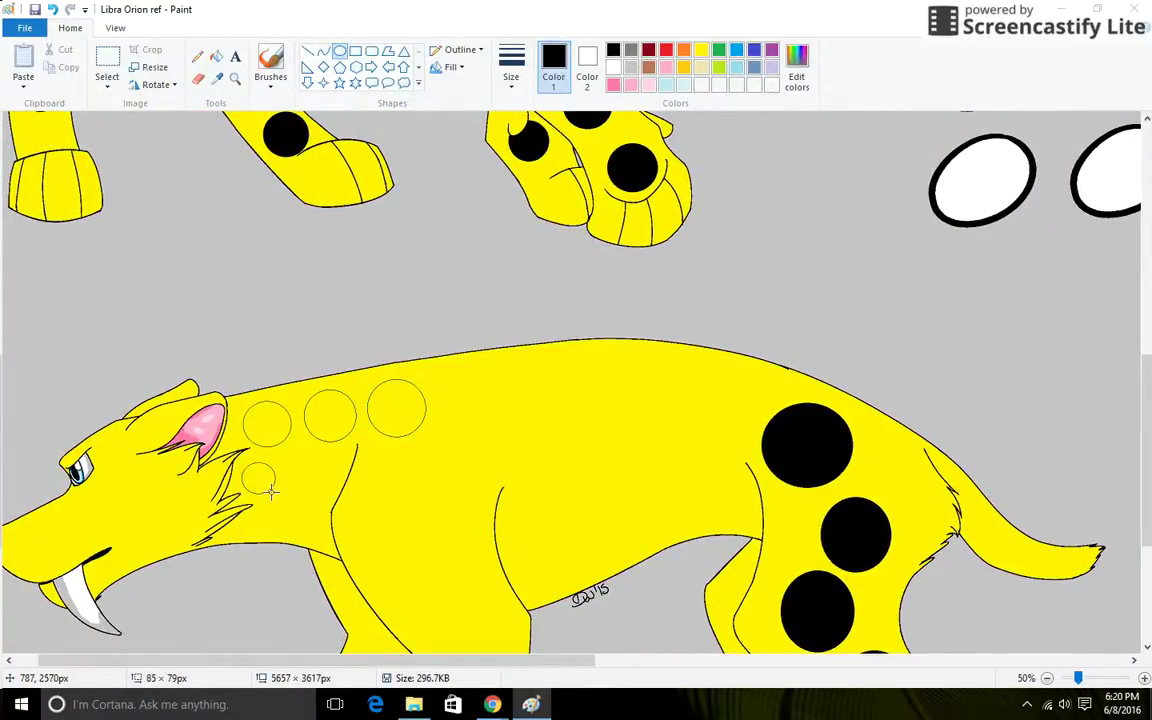
drag(298, 447, 345, 498)
mouse_move(560, 665)
mouse_down()
mouse_move(828, 678)
mouse_move(556, 660)
mouse_up()
mouse_move(245, 516)
mouse_down()
mouse_move(278, 547)
mouse_move(261, 520)
mouse_move(325, 546)
mouse_move(306, 523)
mouse_up()
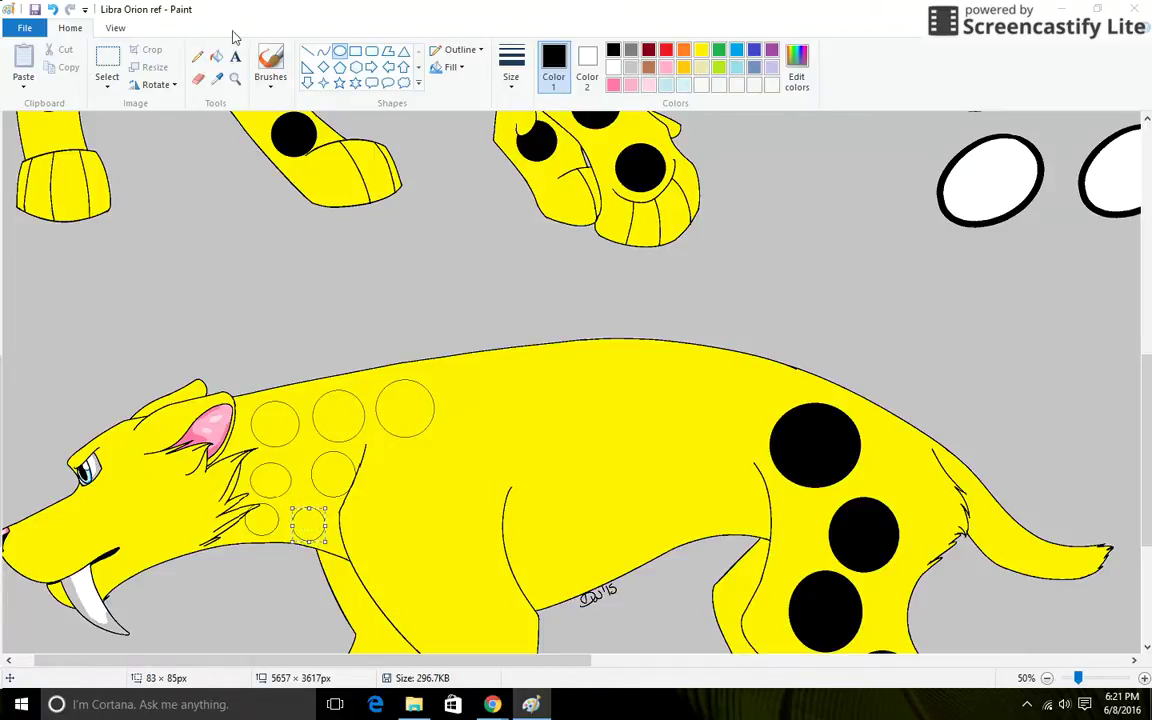
Fill all seven circle outlines on the neck with black
click(216, 56)
click(405, 408)
click(338, 413)
click(275, 422)
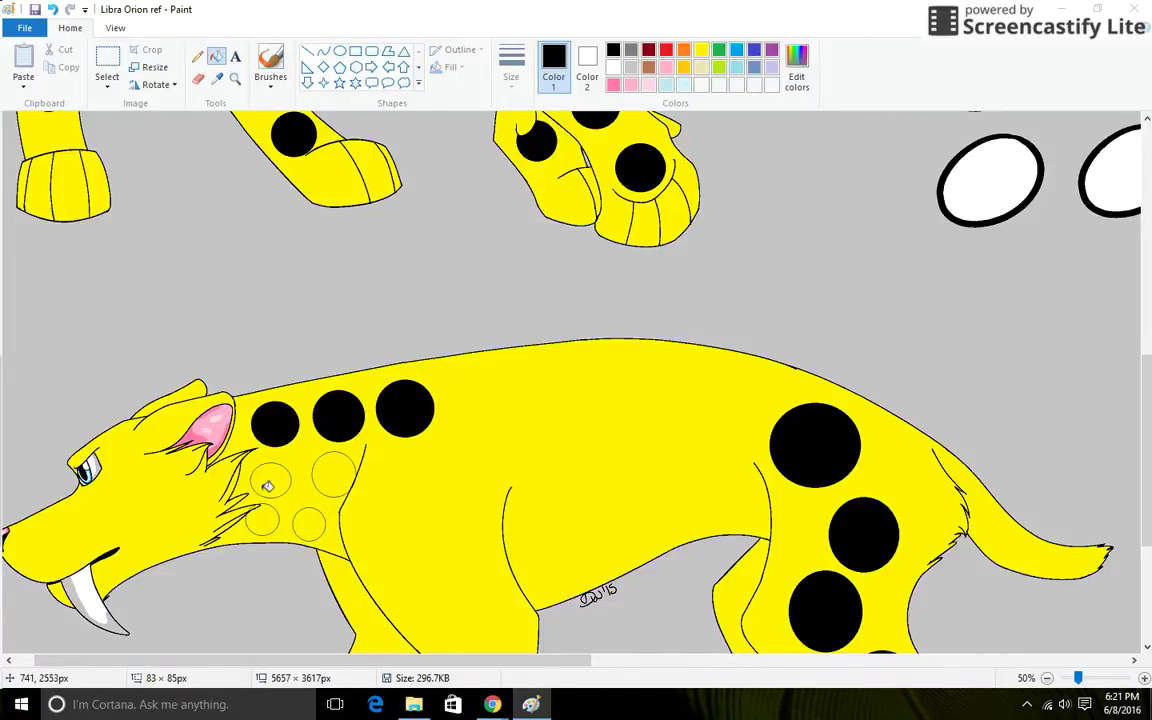
click(270, 482)
click(333, 472)
click(262, 518)
click(309, 524)
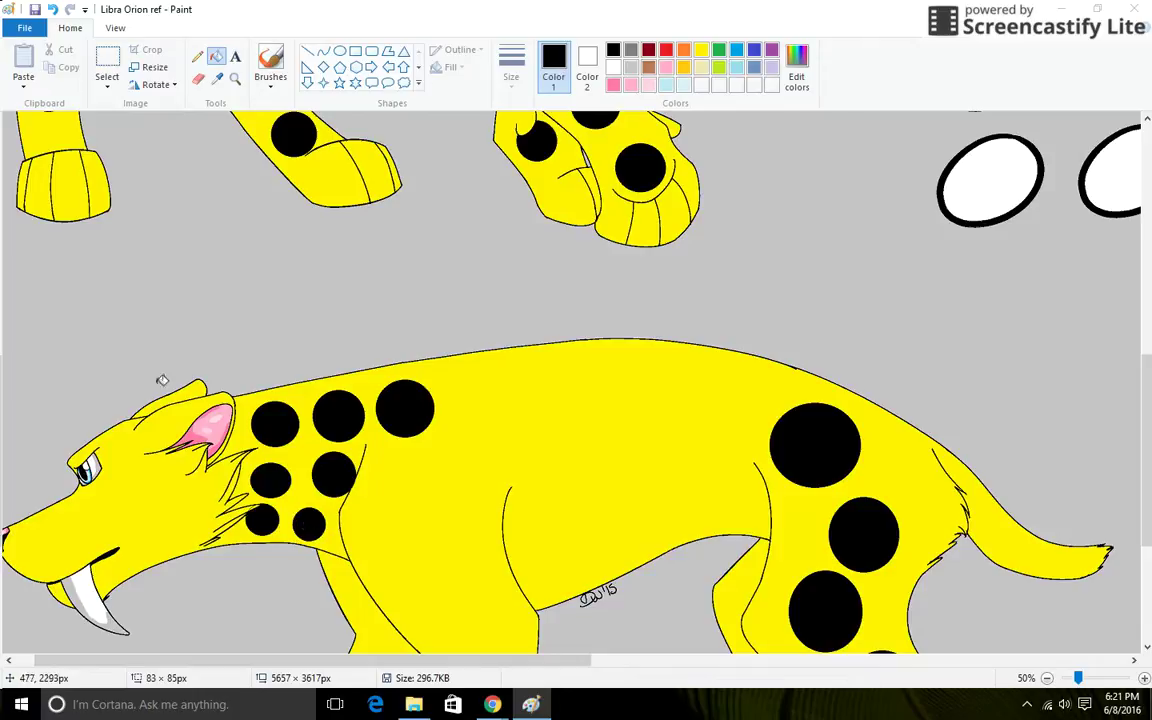
Draw an ellipse about 173 × 149 px on the upper back behind the neck row and fill it with black
click(340, 51)
scroll(609, 514, down, 3)
drag(548, 660, 905, 694)
scroll(595, 557, up, 3)
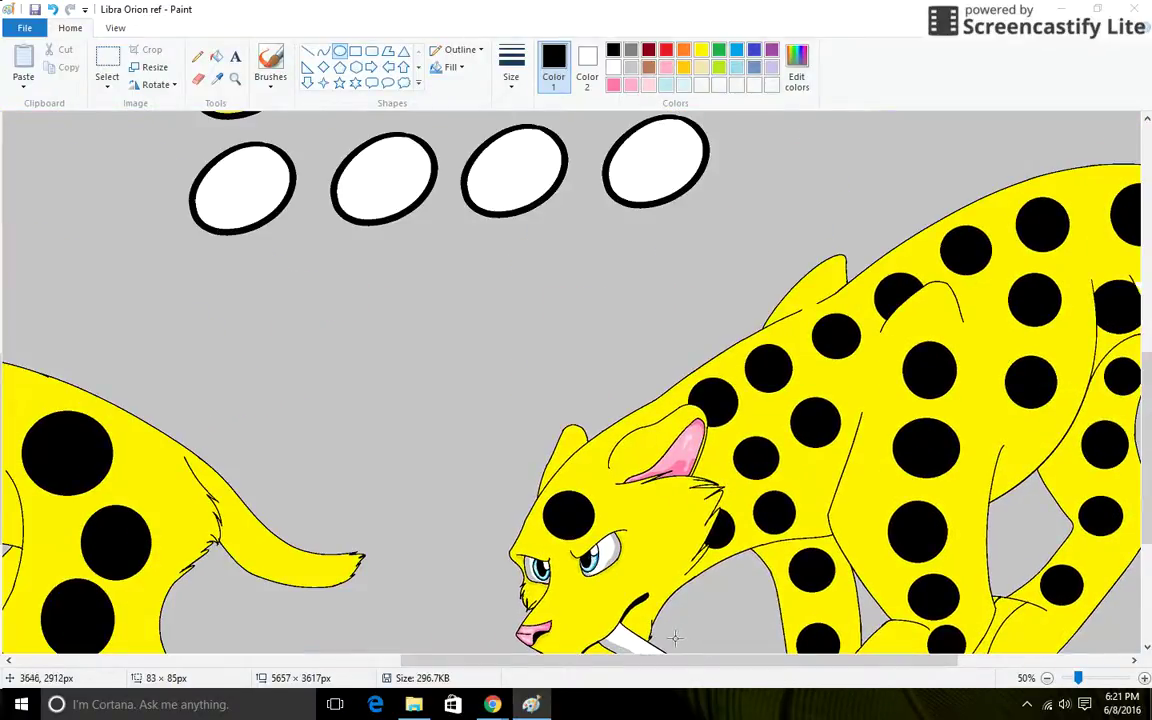
scroll(675, 637, down, 3)
drag(590, 665, 285, 665)
drag(343, 236, 413, 294)
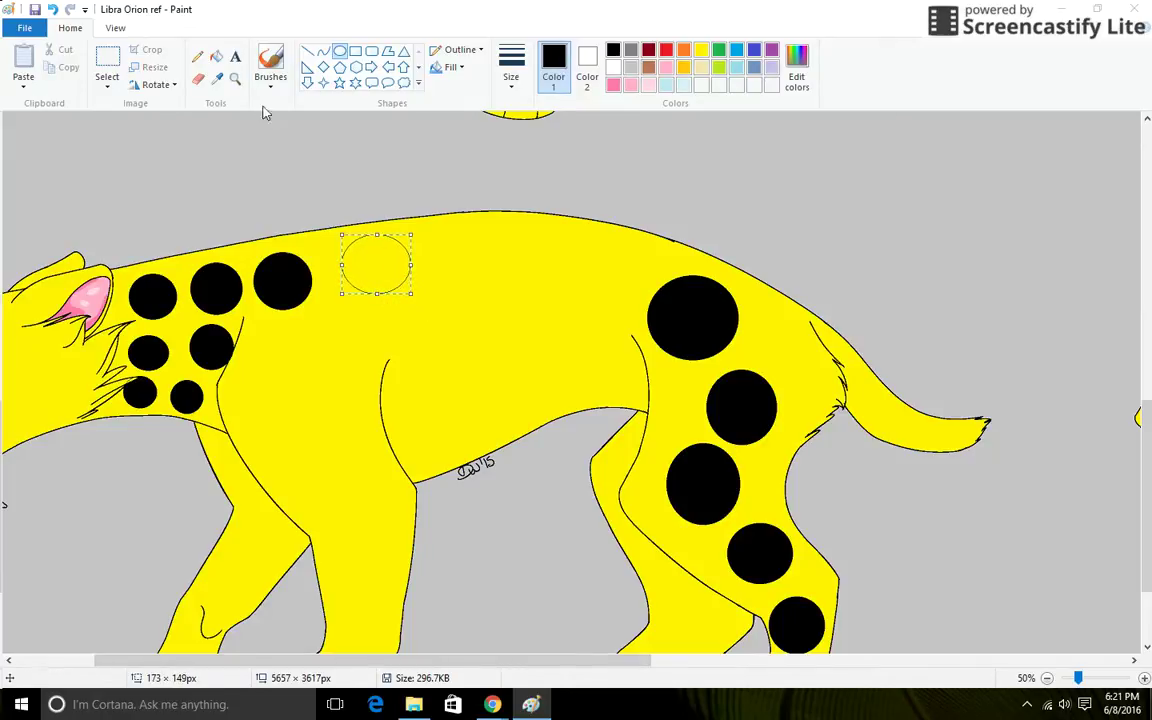
click(217, 58)
click(381, 264)
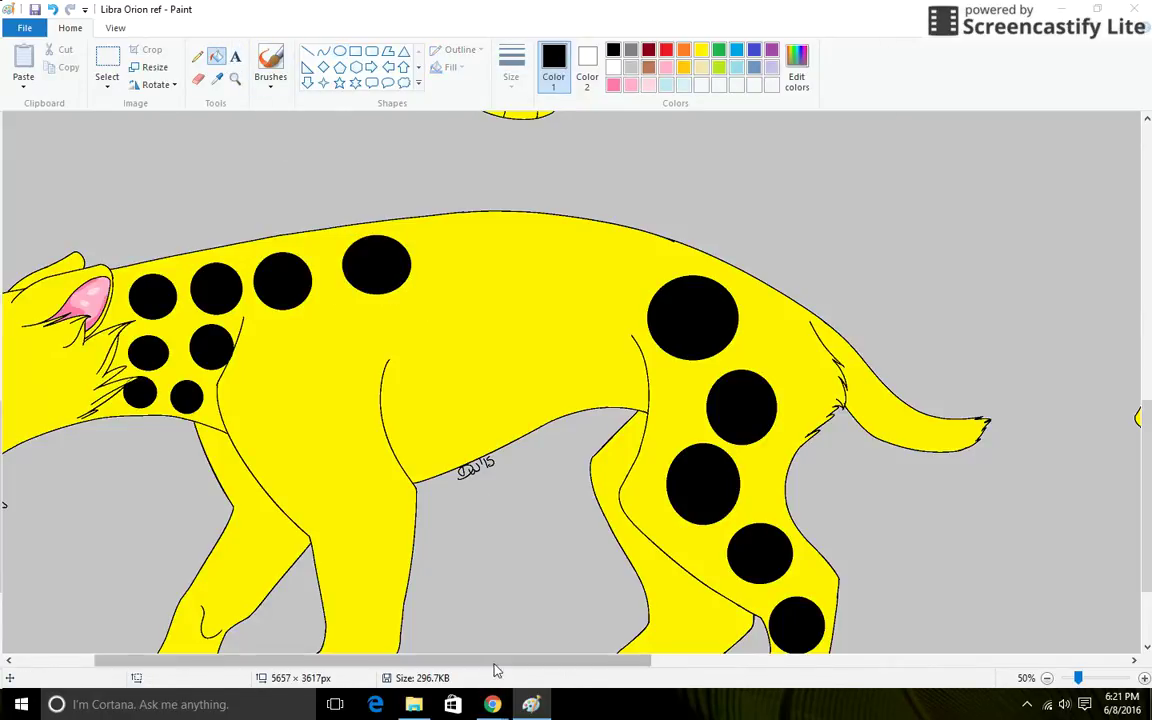
Draw two circle outlines on the near shoulder, the lower one about 167 × 161 px, and fill both with black
drag(494, 662, 520, 712)
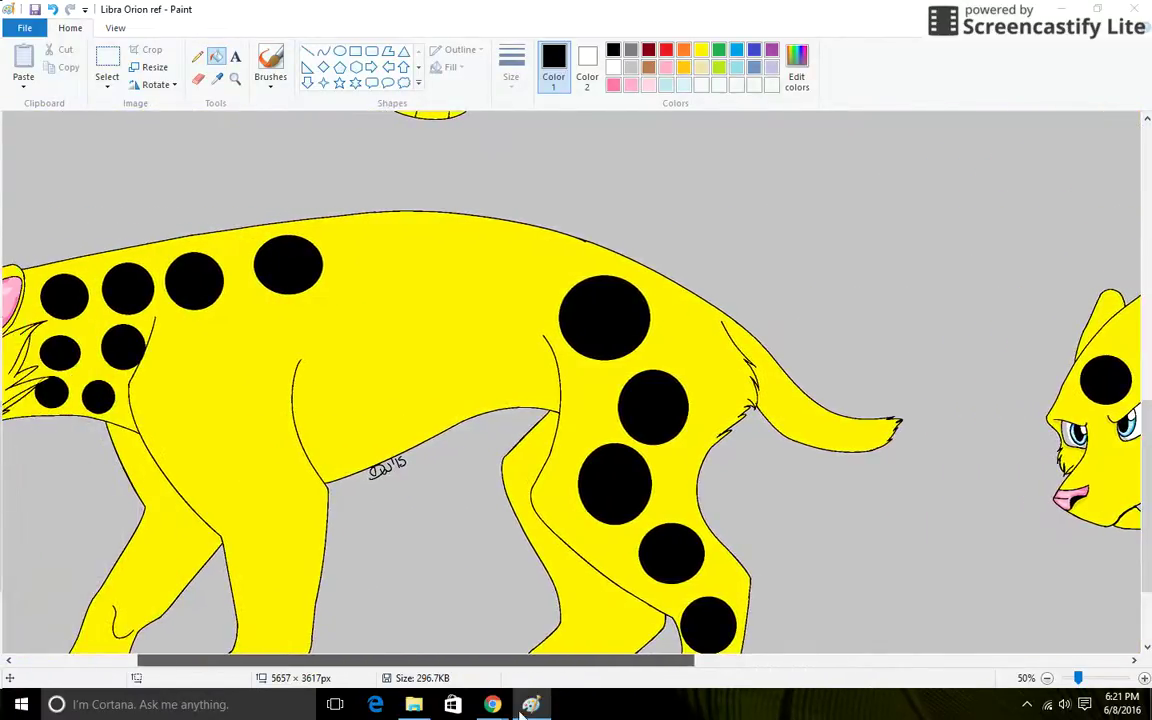
click(340, 50)
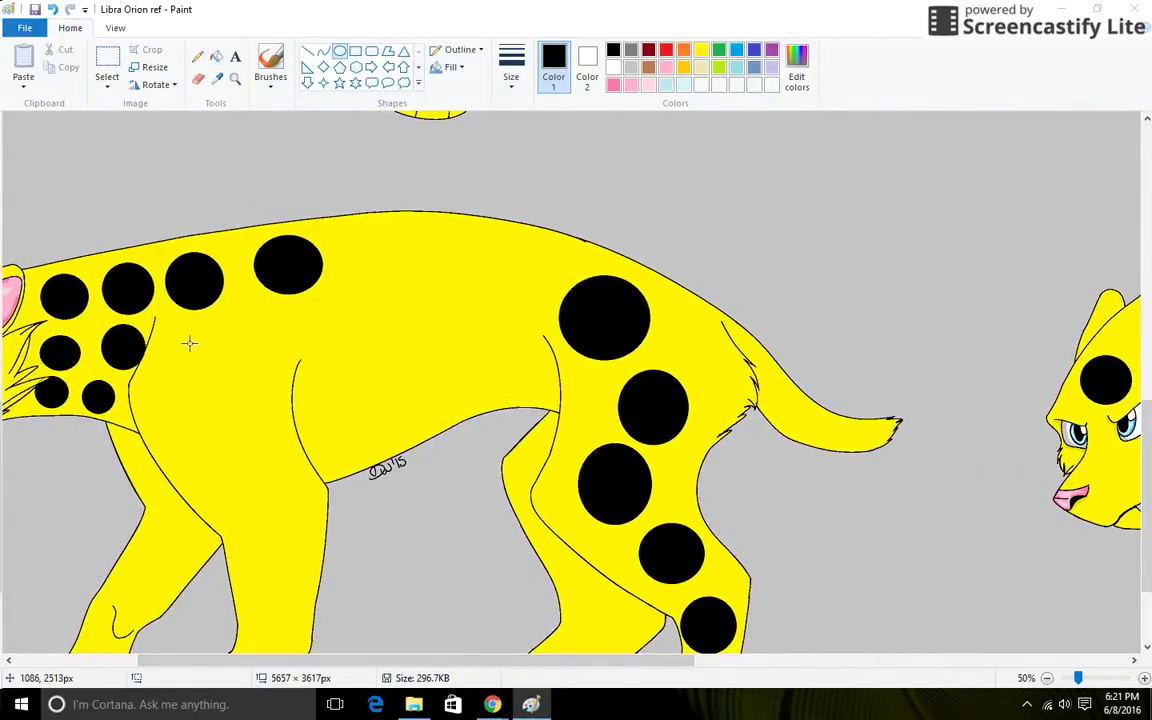
drag(190, 343, 228, 366)
drag(464, 661, 410, 704)
scroll(258, 458, down, 3)
drag(293, 287, 362, 350)
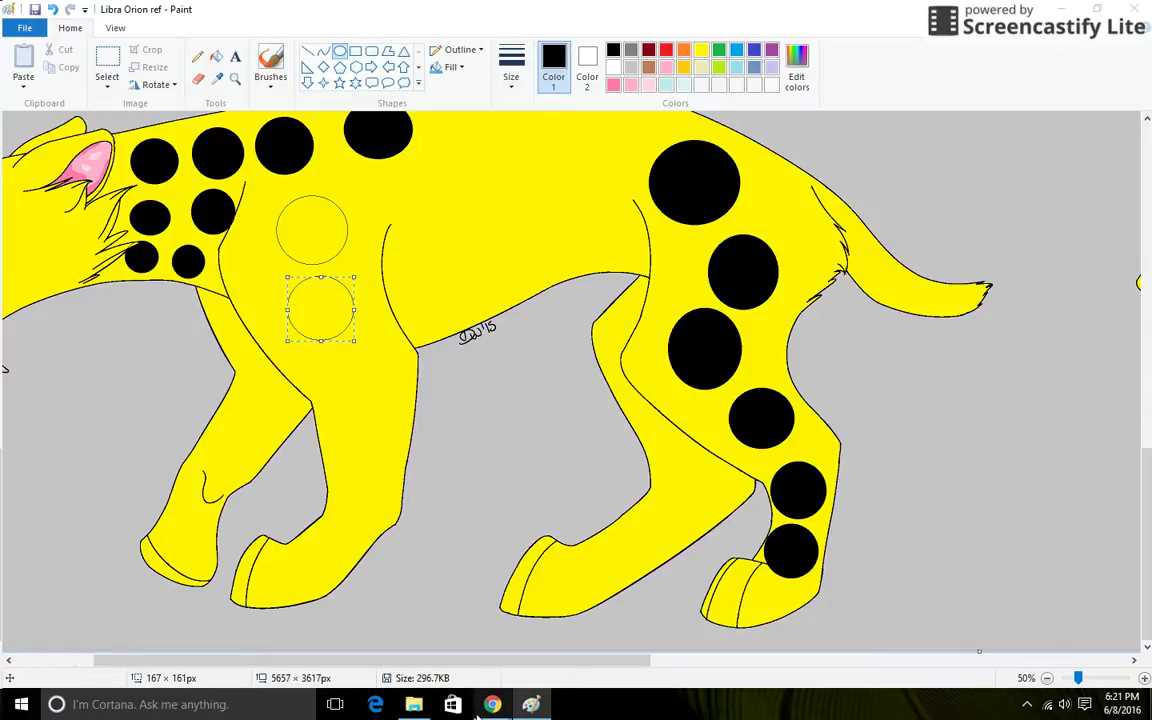
drag(493, 660, 848, 704)
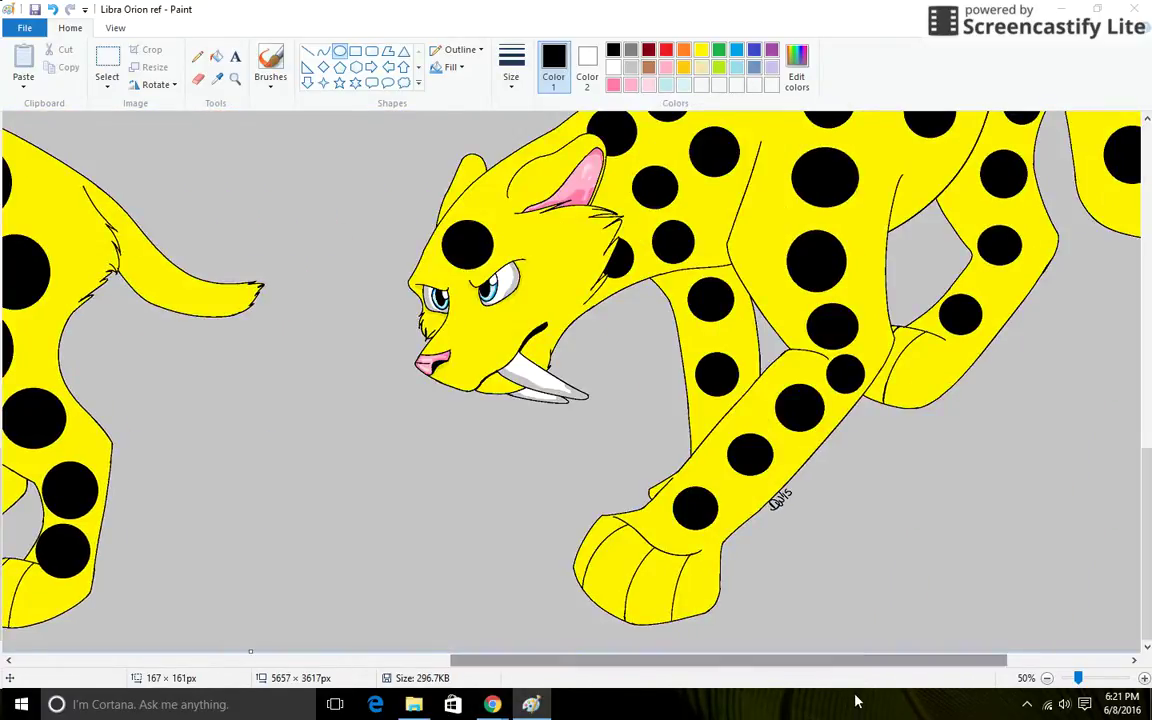
scroll(726, 238, up, 3)
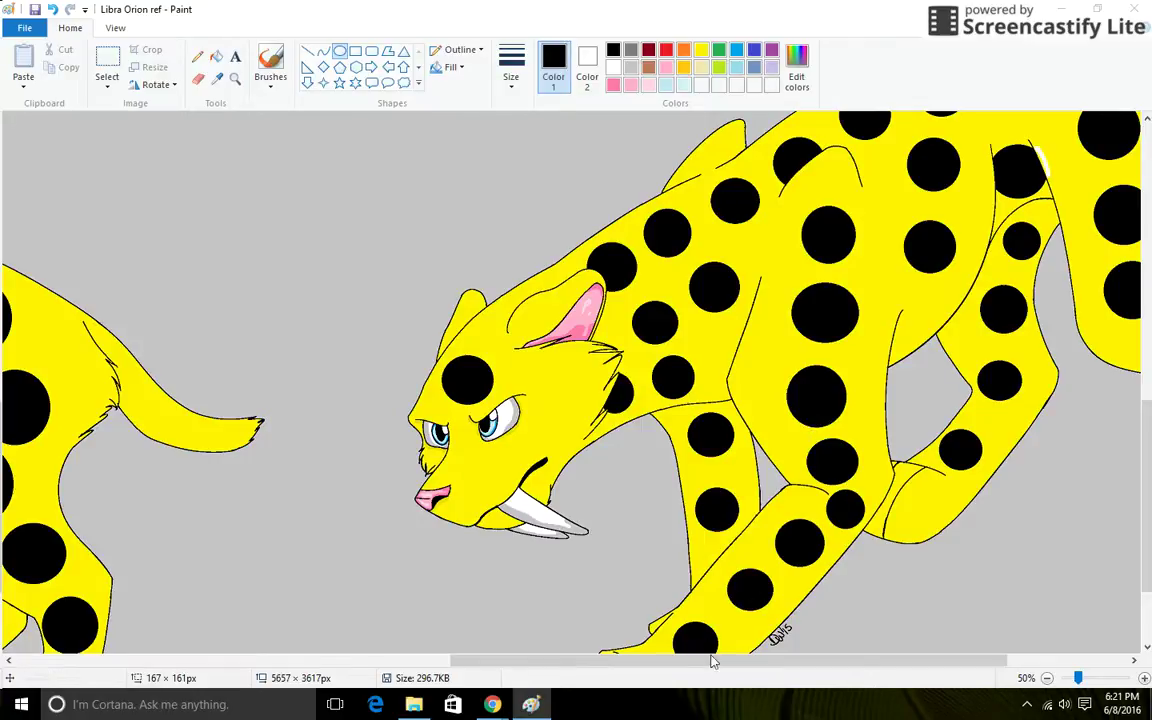
drag(645, 662, 288, 616)
click(216, 57)
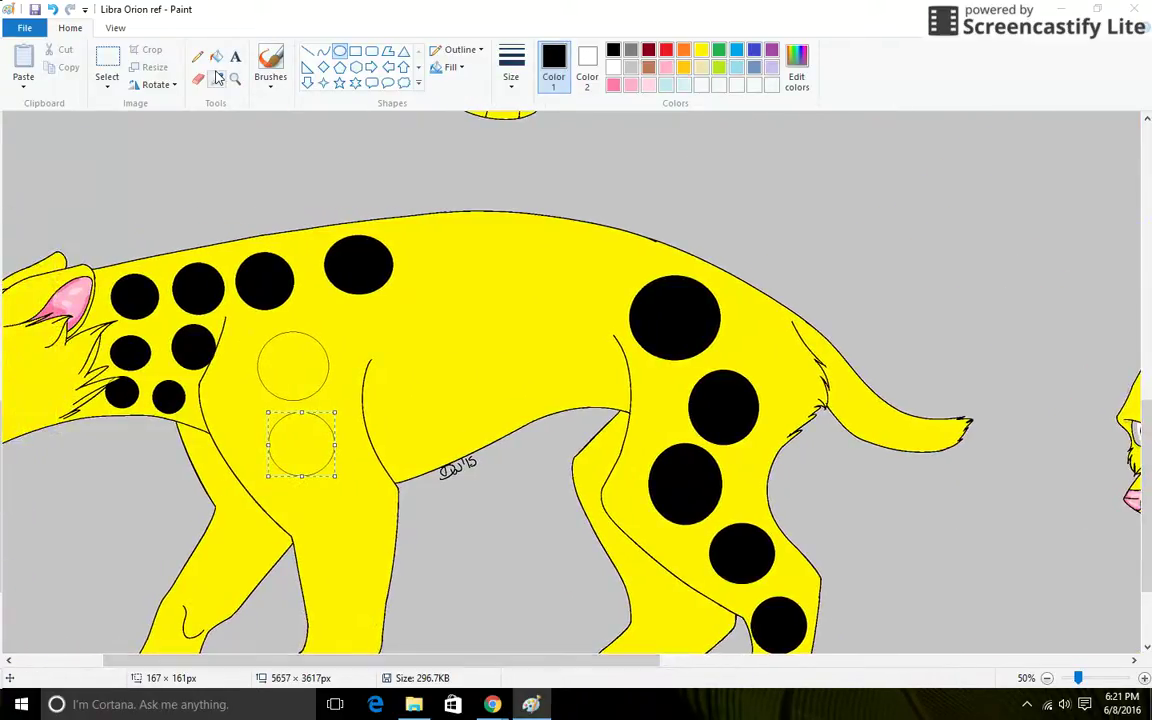
click(295, 425)
Draw five black circle outlines down the near front leg to the paw, the last about 97 × 99 px
scroll(262, 154, down, 3)
click(338, 55)
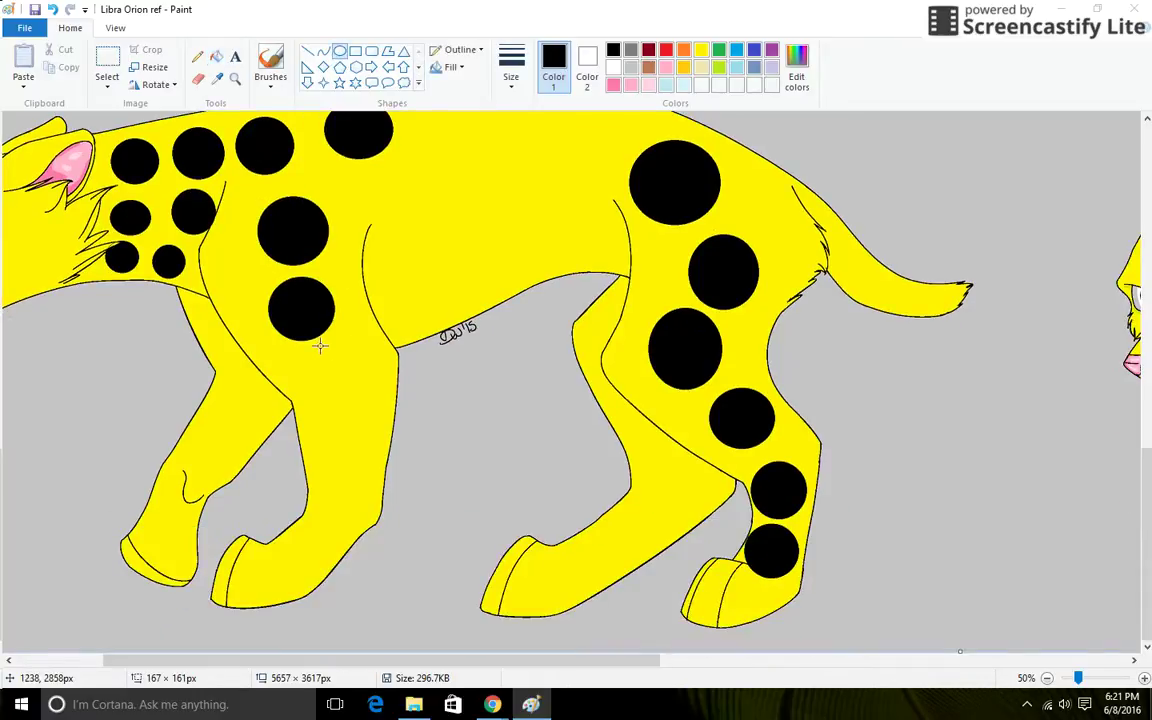
mouse_move(309, 351)
mouse_down()
mouse_move(363, 406)
mouse_move(327, 374)
mouse_up()
drag(321, 419, 346, 427)
drag(322, 482, 346, 489)
drag(246, 568, 285, 610)
mouse_move(284, 589)
mouse_down()
mouse_move(262, 572)
mouse_move(305, 556)
mouse_move(339, 580)
mouse_move(305, 562)
mouse_up()
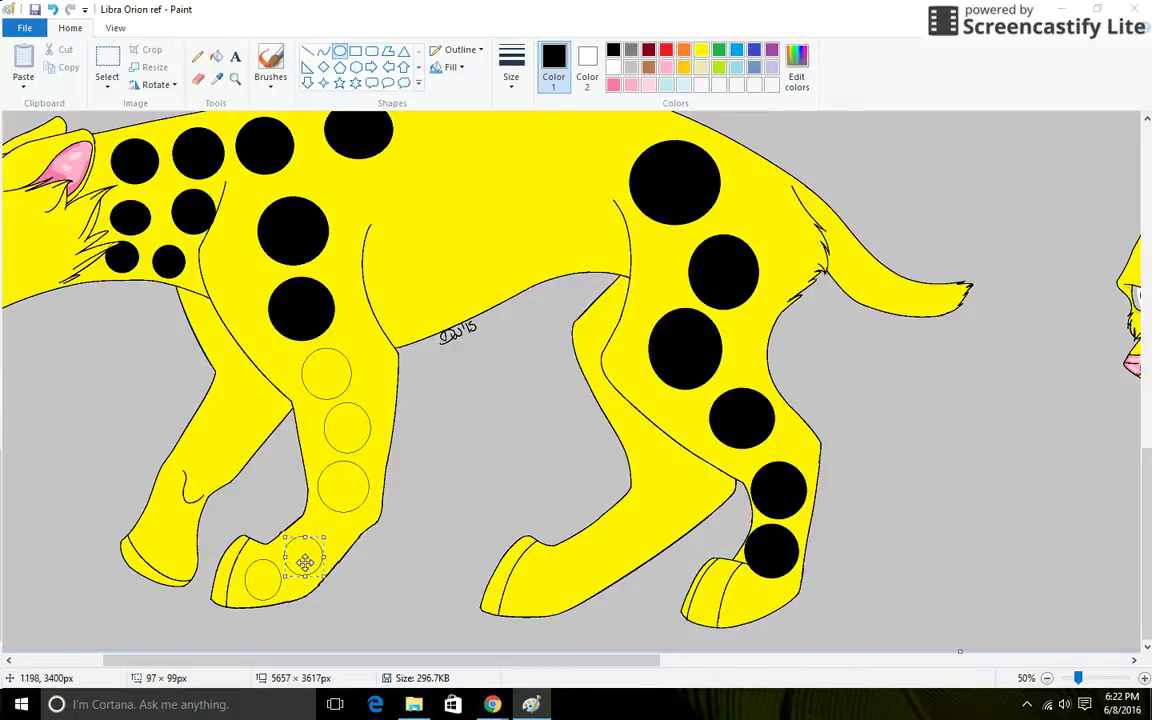
Fill the five circle outlines on the near front leg and paw with black
click(216, 57)
click(326, 375)
click(347, 428)
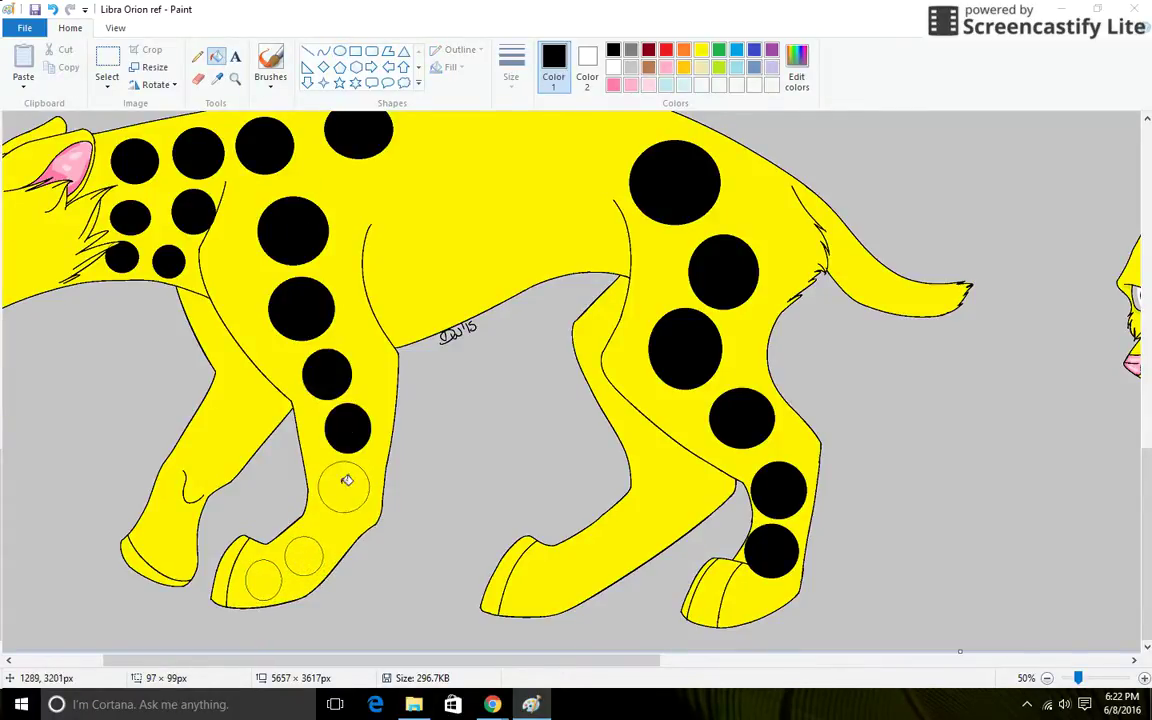
click(344, 487)
click(303, 556)
click(264, 578)
Draw two circle outlines on the far front leg, the lower one about 107 × 103 px, and fill both with black
scroll(571, 643, up, 3)
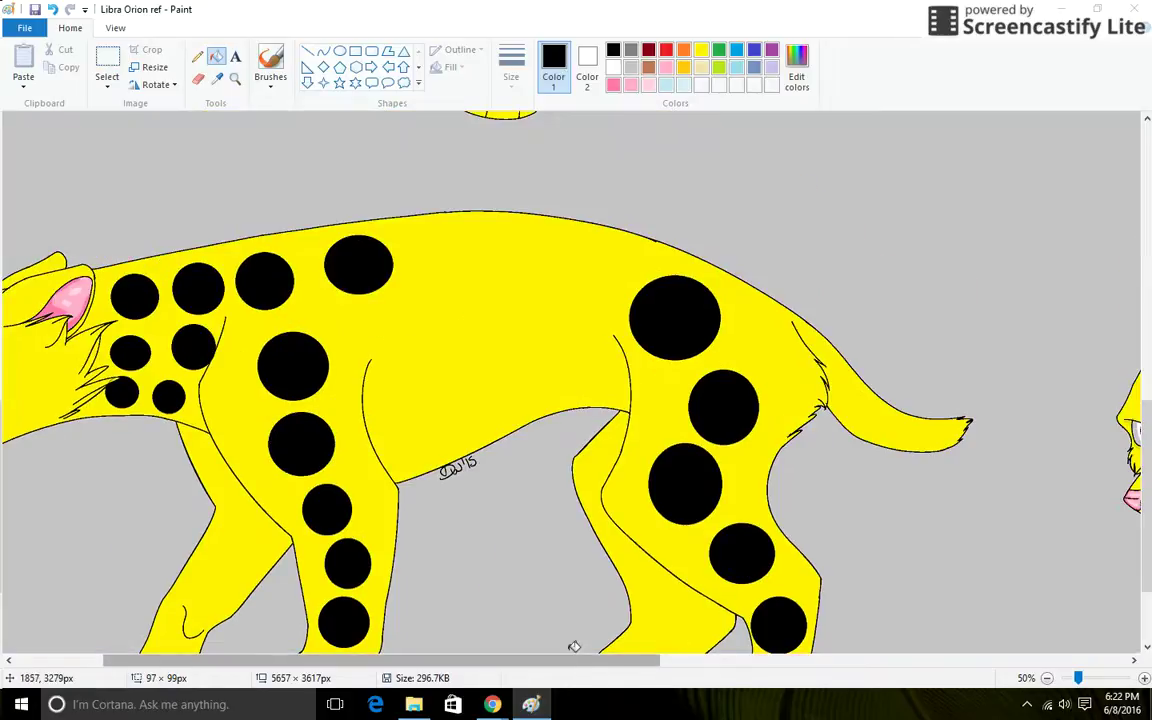
drag(575, 661, 540, 630)
click(340, 51)
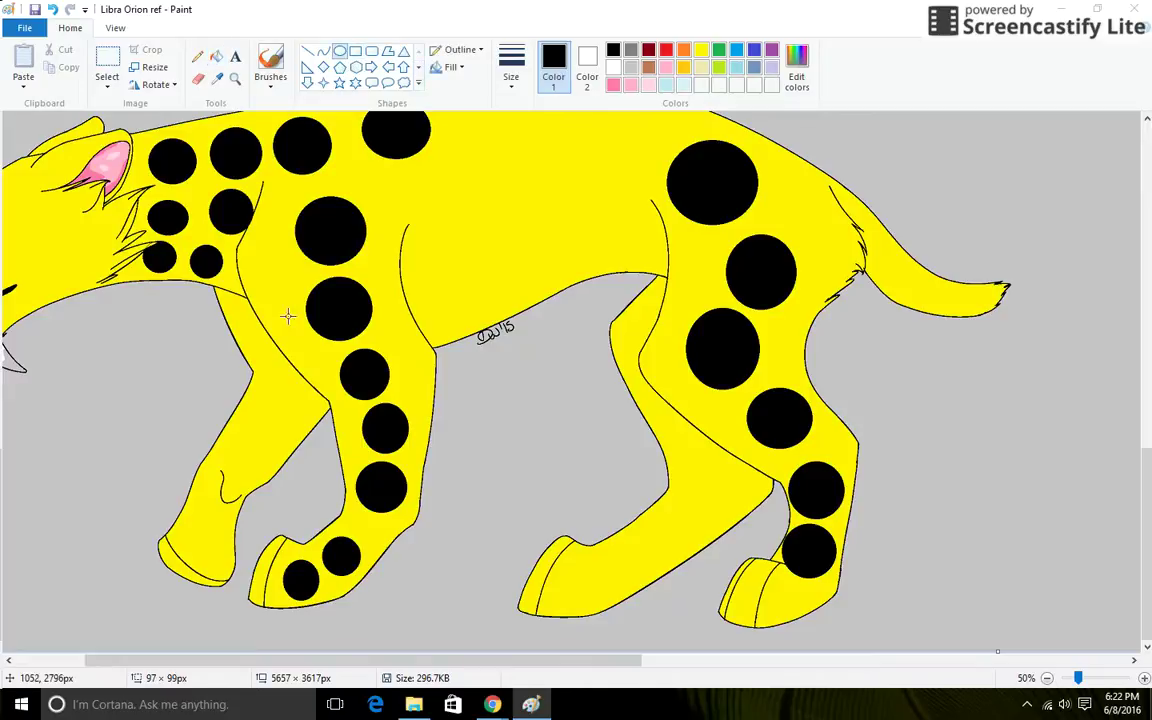
drag(250, 358, 304, 410)
drag(292, 398, 286, 405)
drag(216, 440, 262, 485)
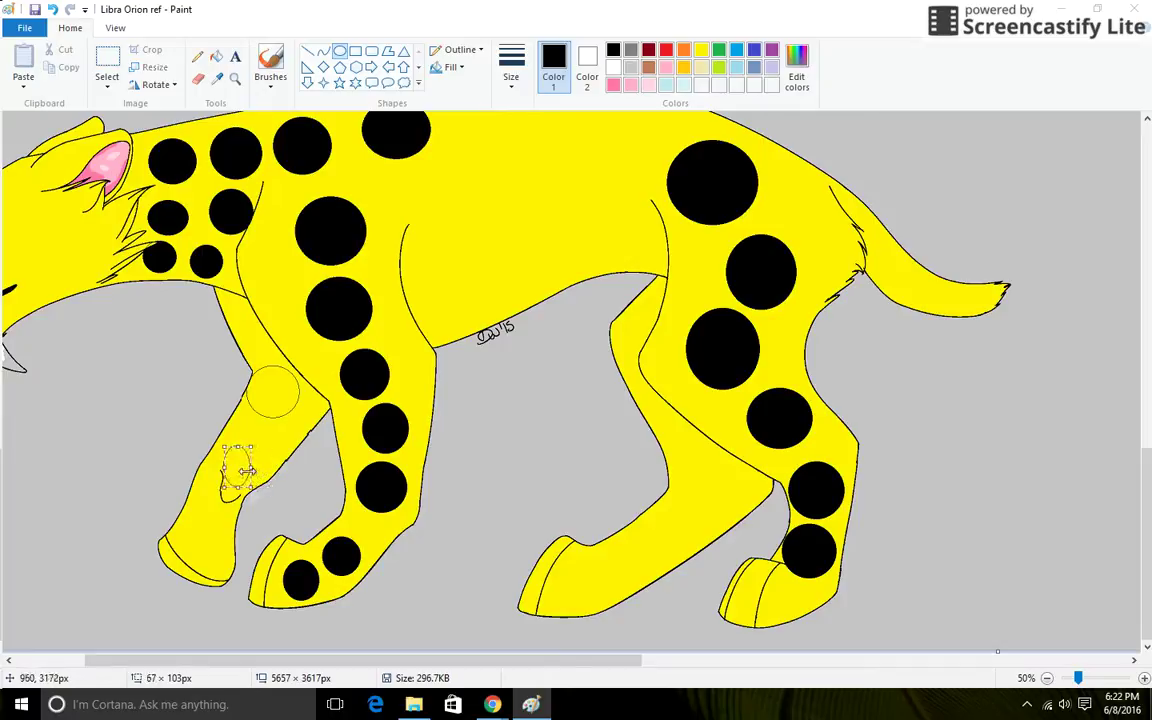
click(216, 57)
click(262, 378)
click(236, 460)
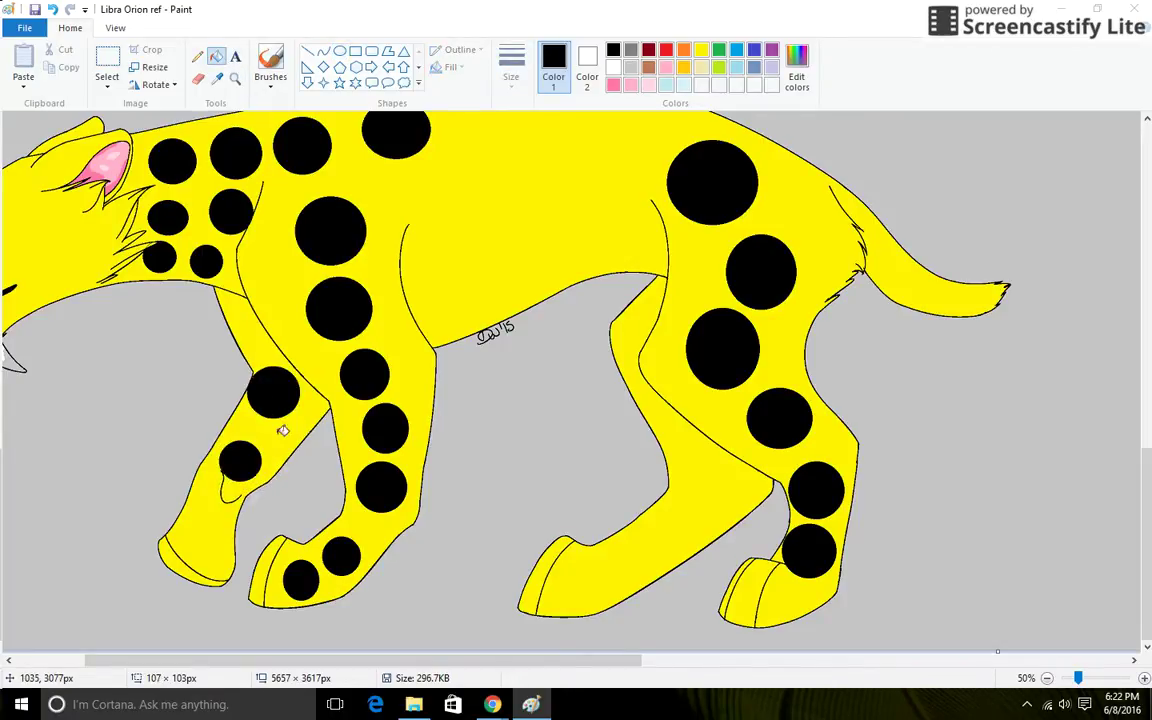
Draw a black circle outline about 151 × 141 px on the flank behind the near shoulder
scroll(300, 300, up, 3)
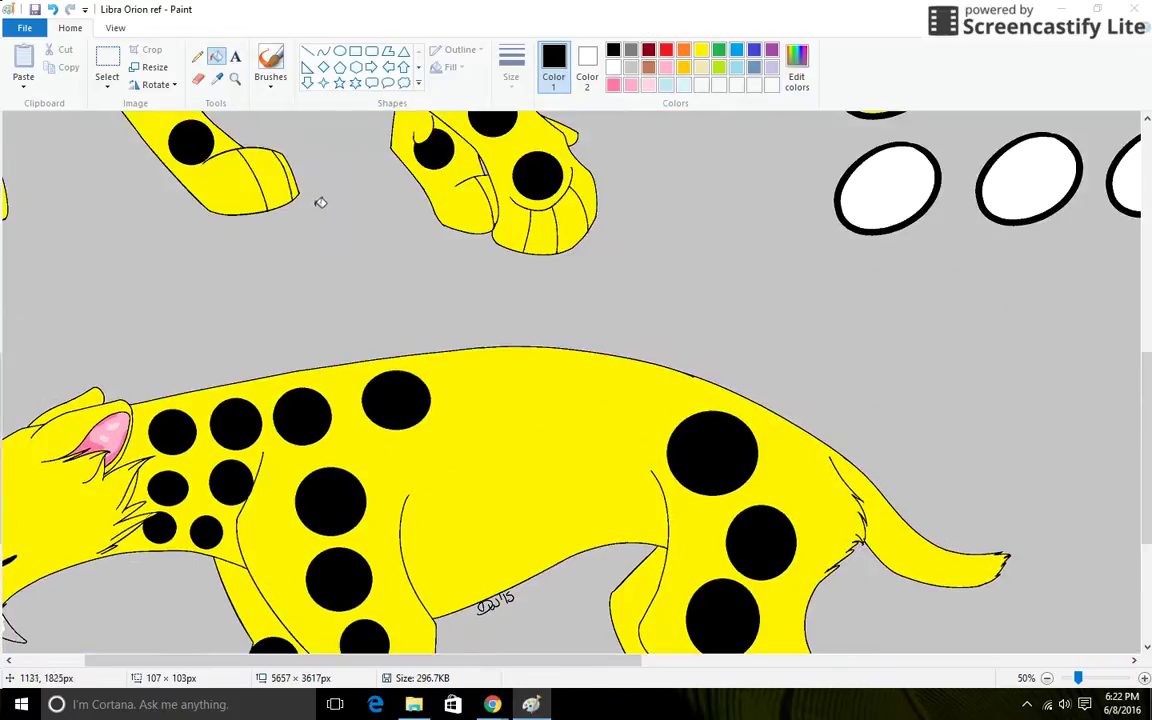
click(340, 51)
scroll(369, 490, down, 2)
drag(135, 666, 221, 681)
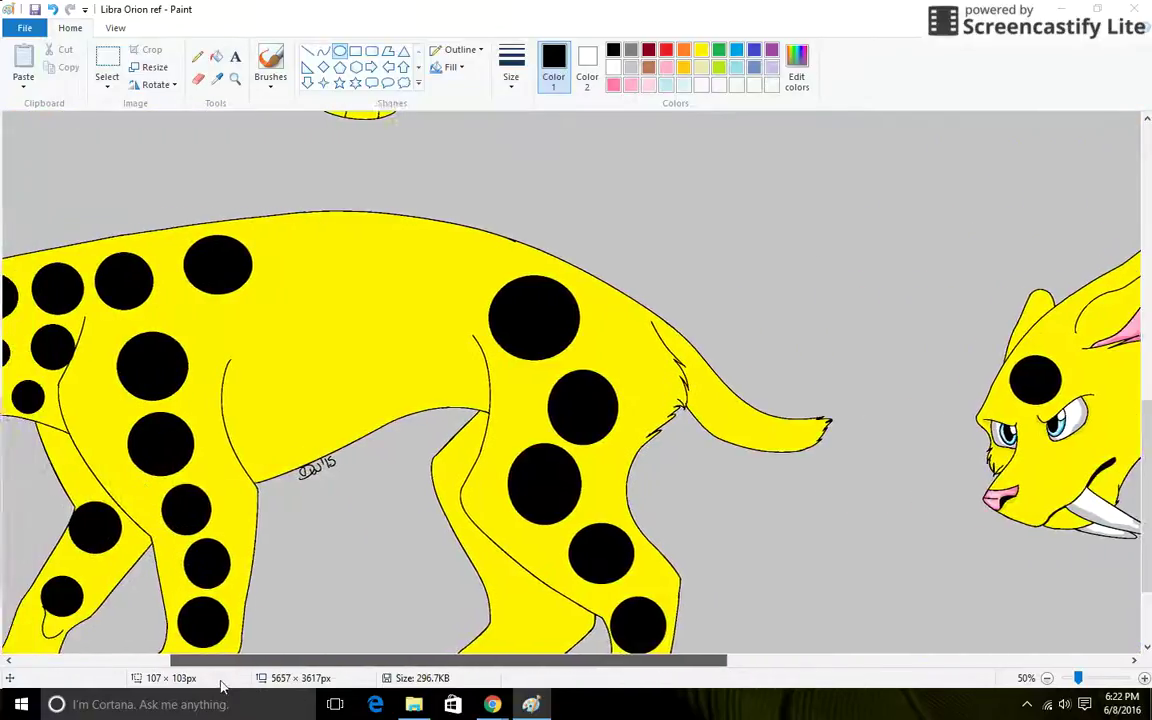
drag(244, 320, 306, 377)
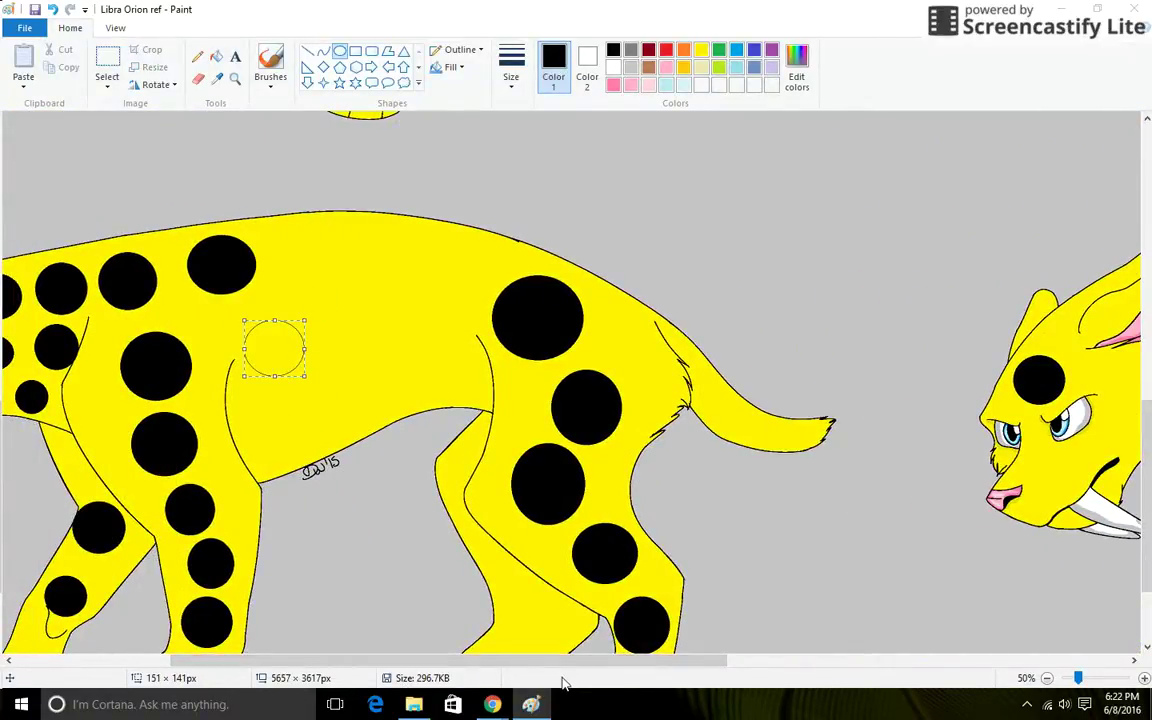
Draw two more black circle outlines rising from the flank circle toward the back, about 129 × 137 and 133 × 145 px
drag(562, 683, 763, 699)
scroll(790, 637, up, 3)
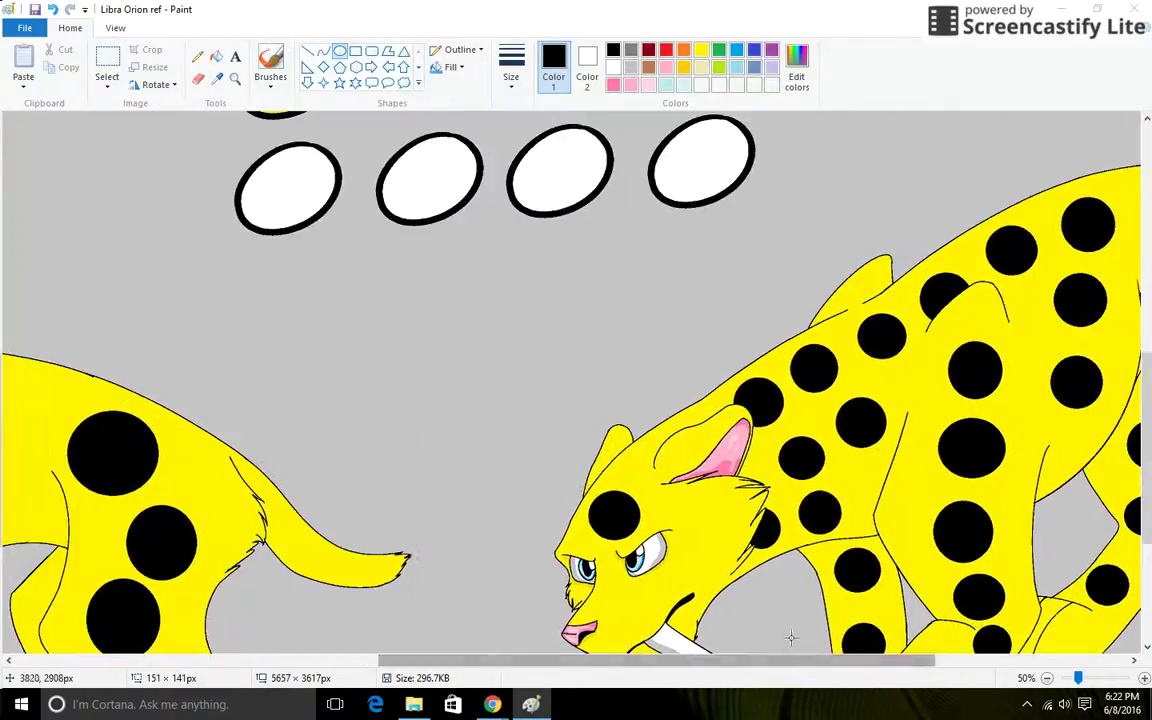
scroll(790, 637, down, 3)
drag(710, 663, 450, 672)
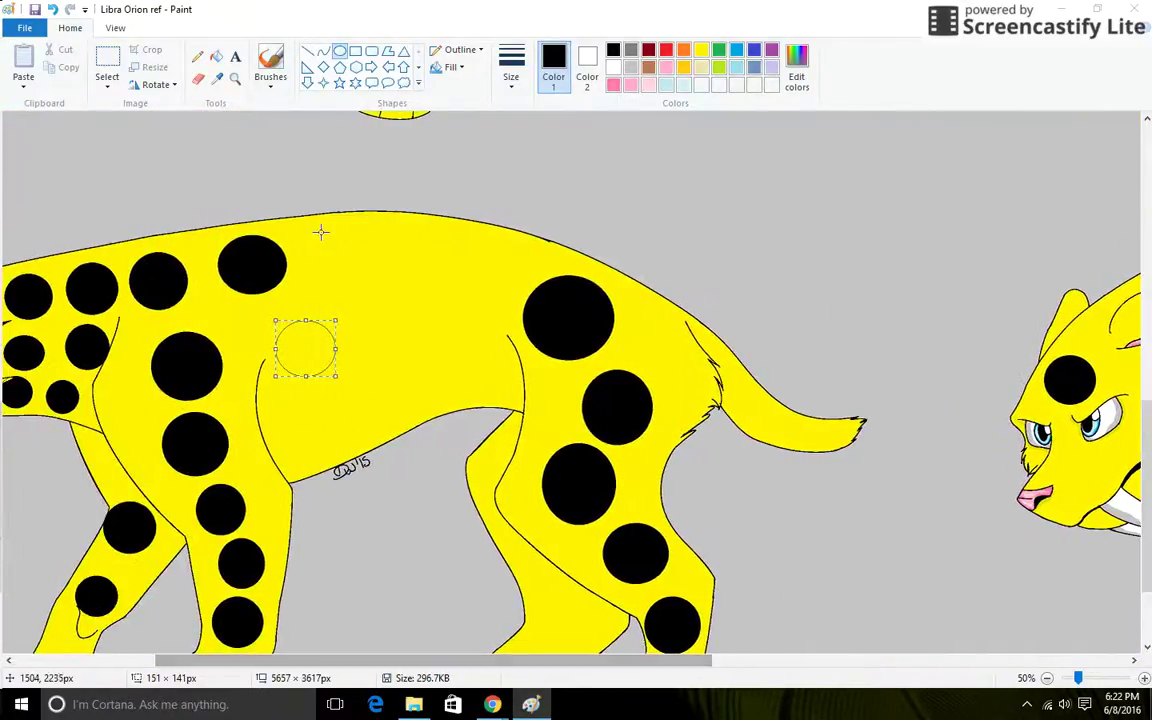
mouse_move(314, 251)
mouse_down()
mouse_move(378, 309)
mouse_move(363, 316)
mouse_move(378, 304)
mouse_move(329, 293)
mouse_up()
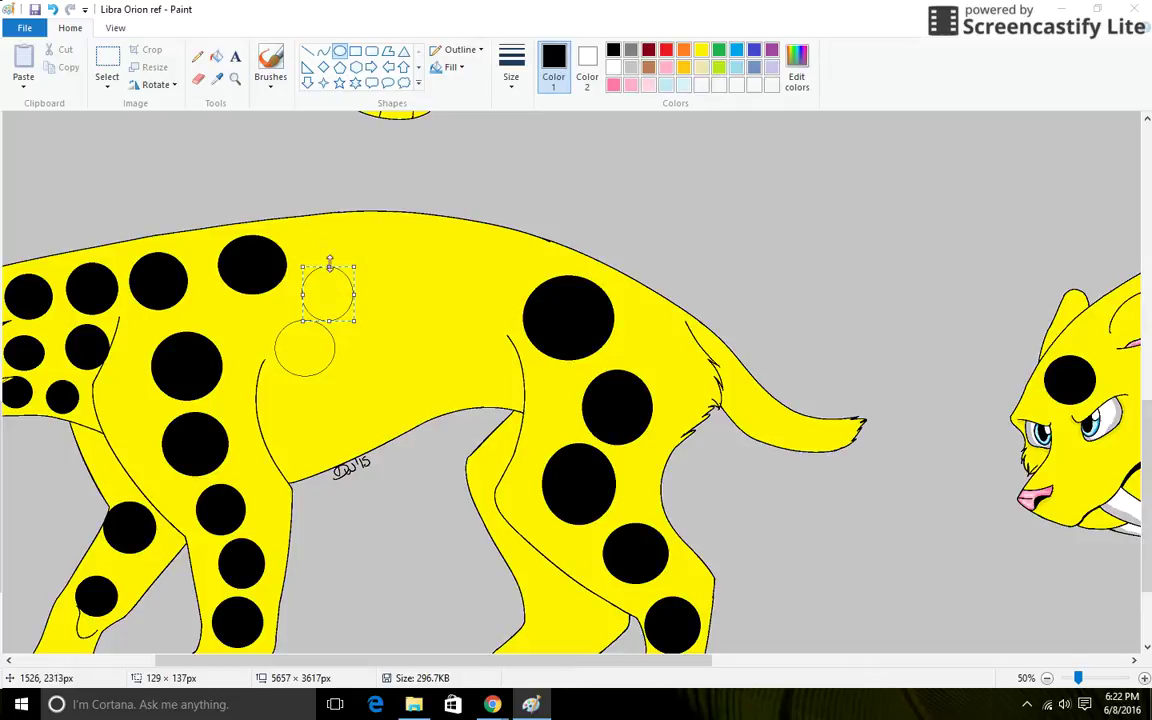
mouse_move(338, 235)
mouse_down()
mouse_move(417, 285)
mouse_move(409, 296)
mouse_up()
mouse_move(384, 268)
mouse_down()
mouse_move(376, 243)
mouse_move(394, 259)
mouse_move(384, 265)
mouse_move(362, 241)
mouse_up()
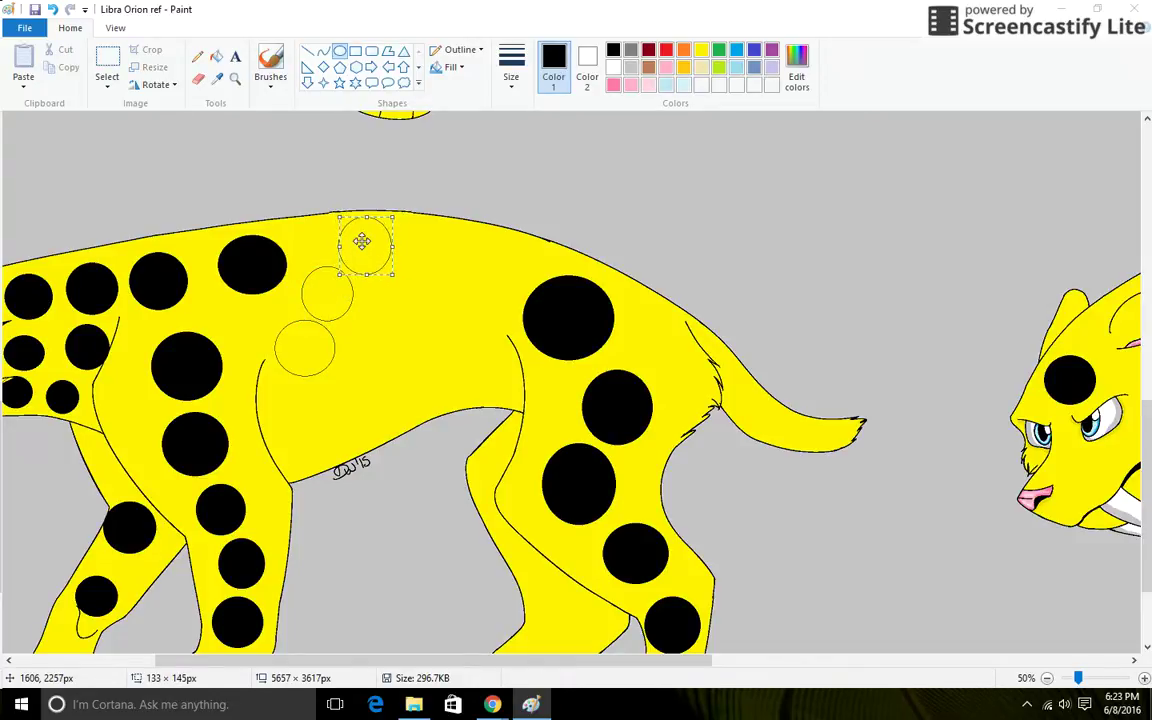
Fill the three circle outlines running from the flank up to the back with black
click(217, 57)
click(368, 247)
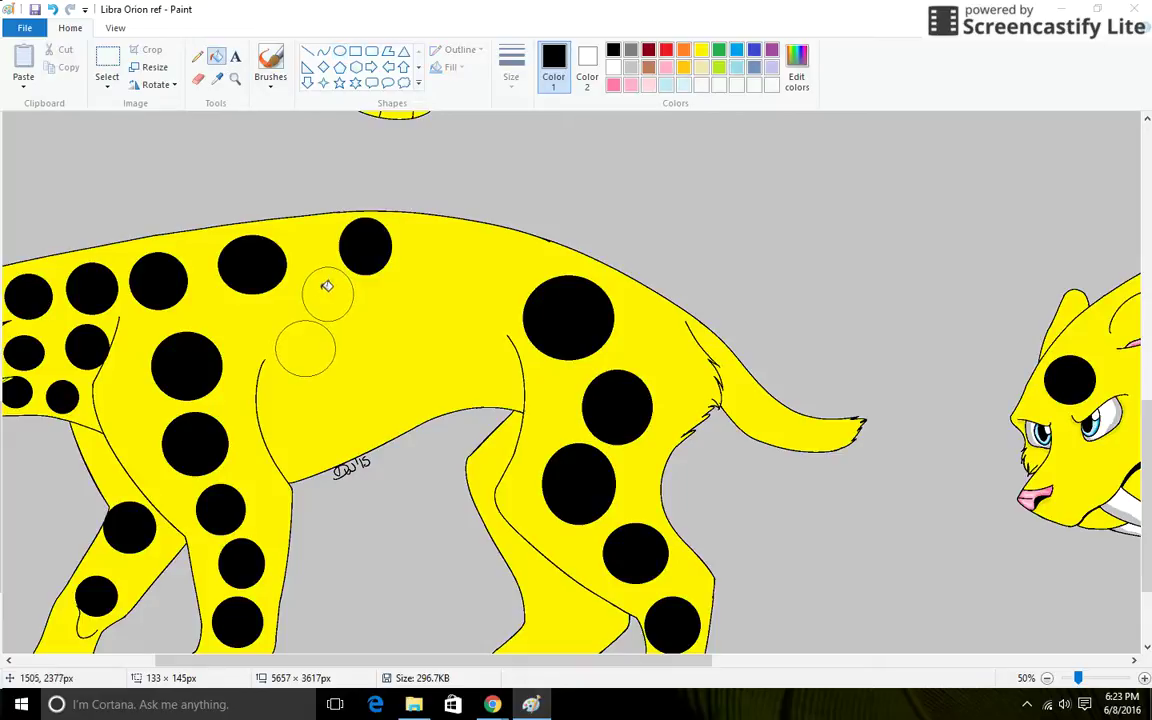
click(327, 292)
click(305, 348)
Draw a circle about 179 × 169 px on the upper back in front of the hip spot and fill it with black
drag(401, 663, 733, 663)
scroll(859, 571, up, 3)
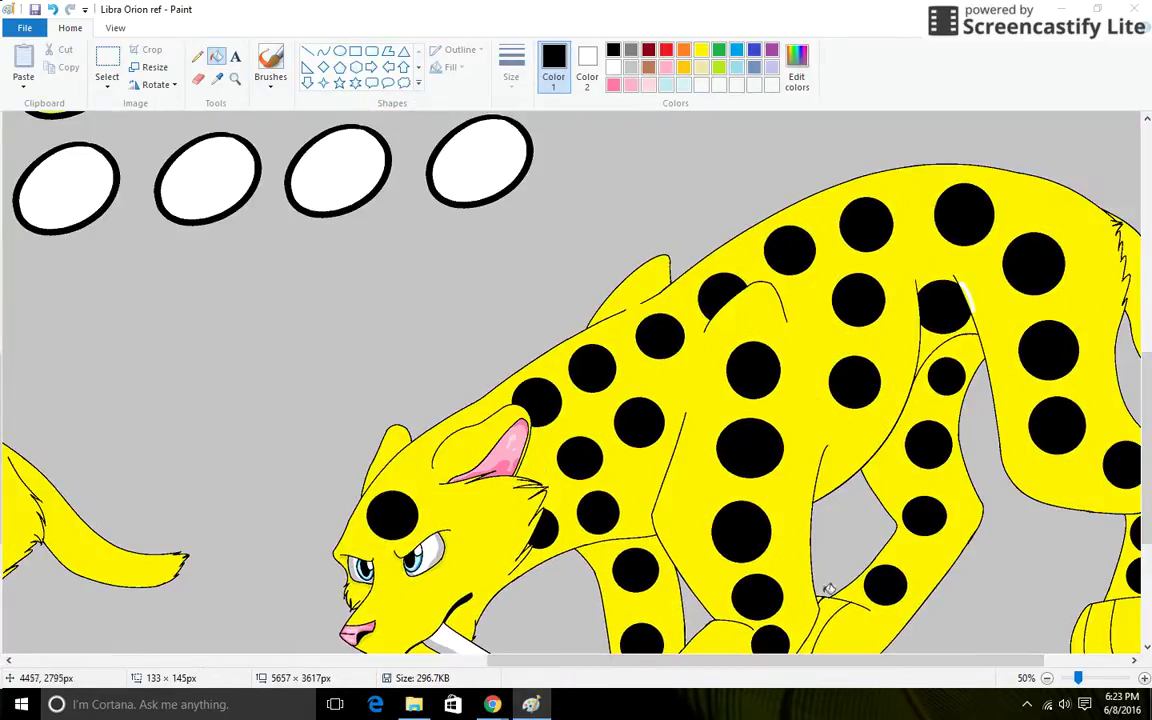
scroll(829, 590, down, 1)
drag(653, 660, 349, 610)
scroll(705, 624, up, 1)
scroll(679, 637, down, 3)
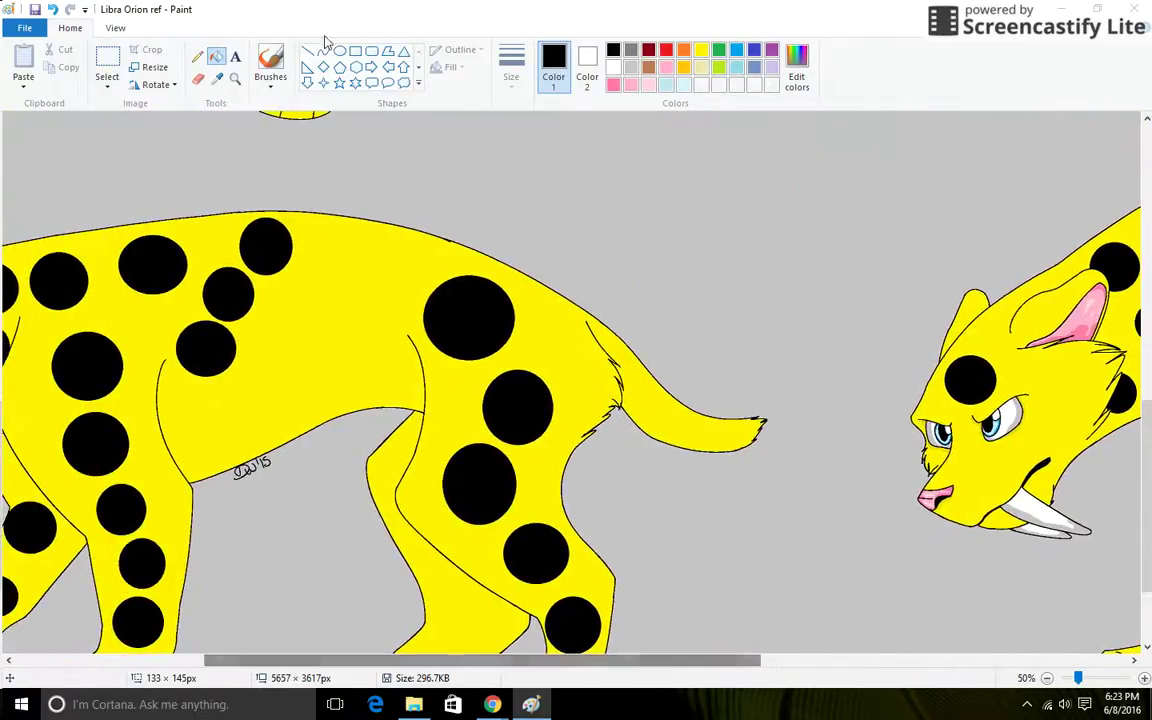
click(340, 50)
drag(325, 238, 393, 306)
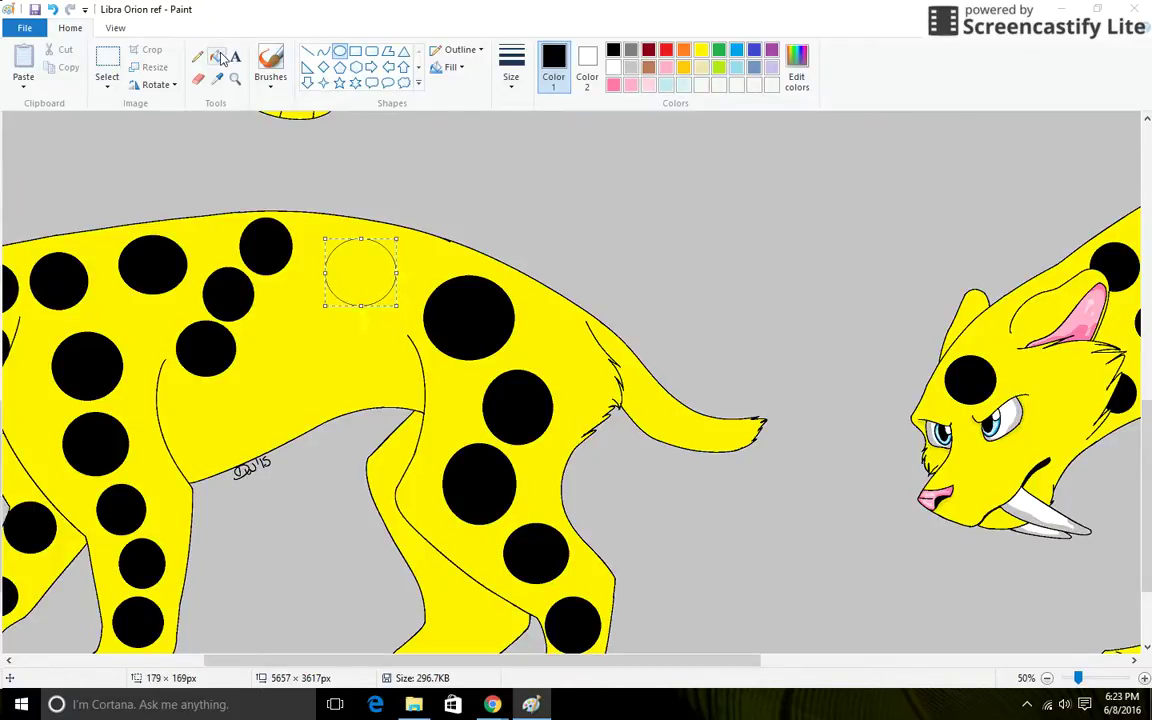
click(217, 57)
click(366, 258)
Draw three black circle outlines up the far hind leg, the lowest about 109 × 107 px and the highest about 135 × 127 px
scroll(758, 627, down, 3)
drag(695, 660, 980, 668)
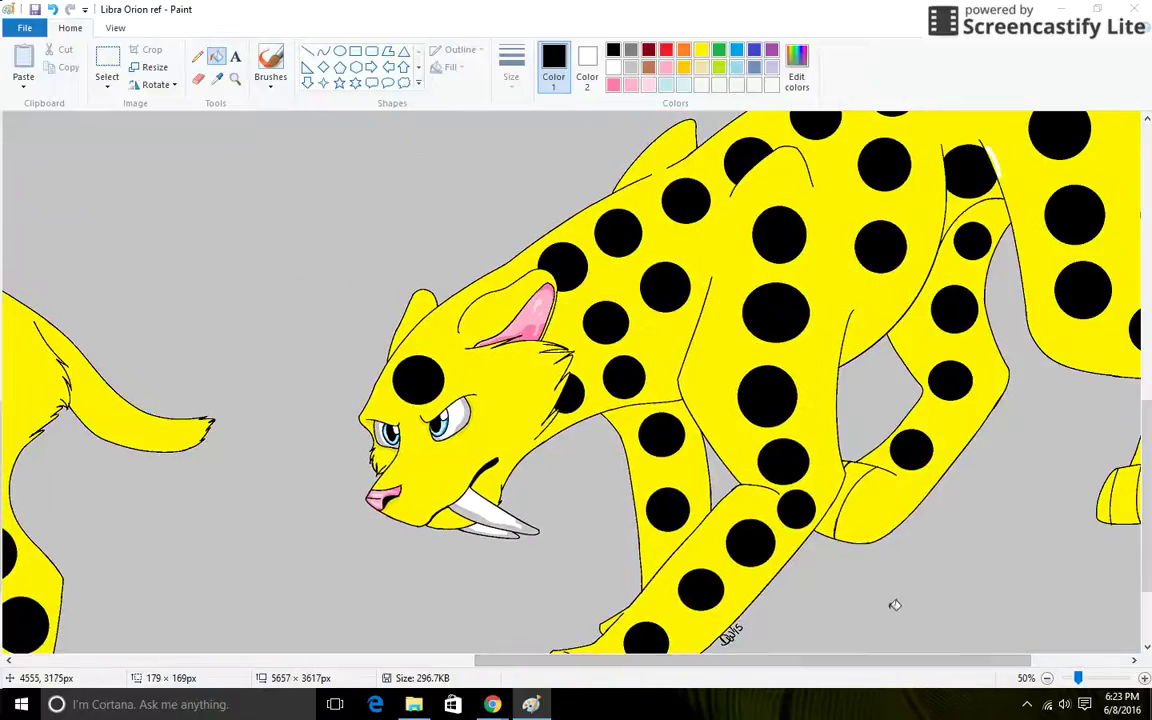
scroll(890, 645, down, 2)
drag(866, 662, 621, 651)
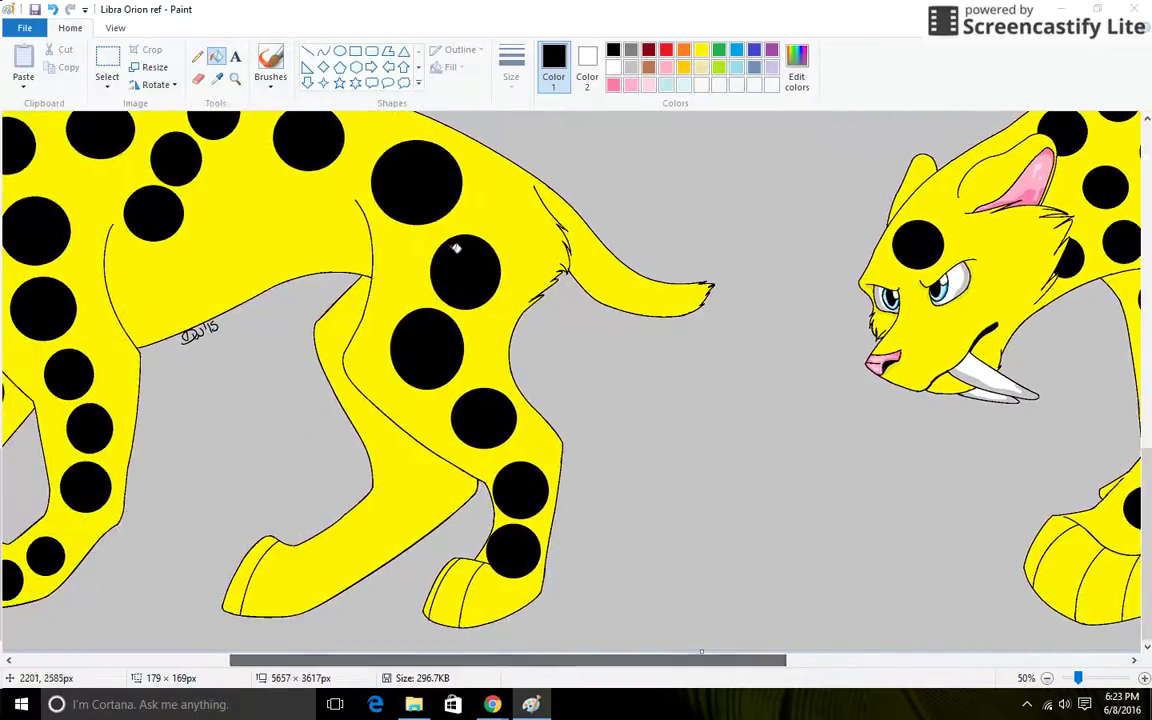
click(340, 51)
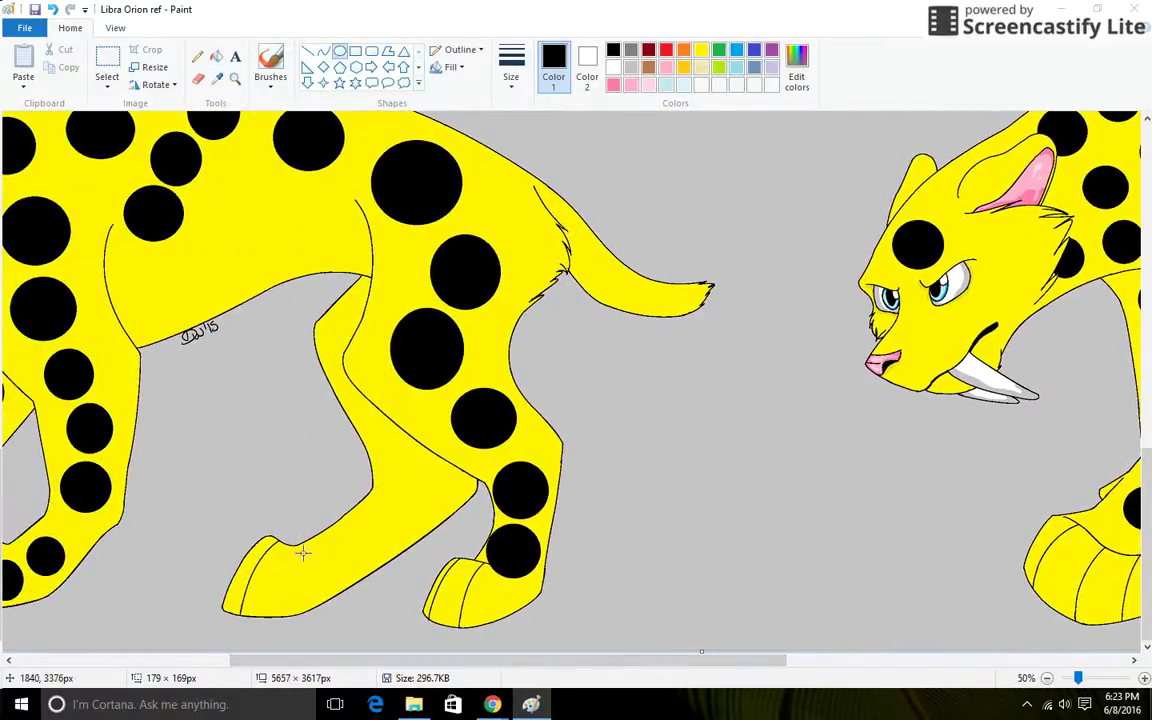
drag(304, 544, 350, 587)
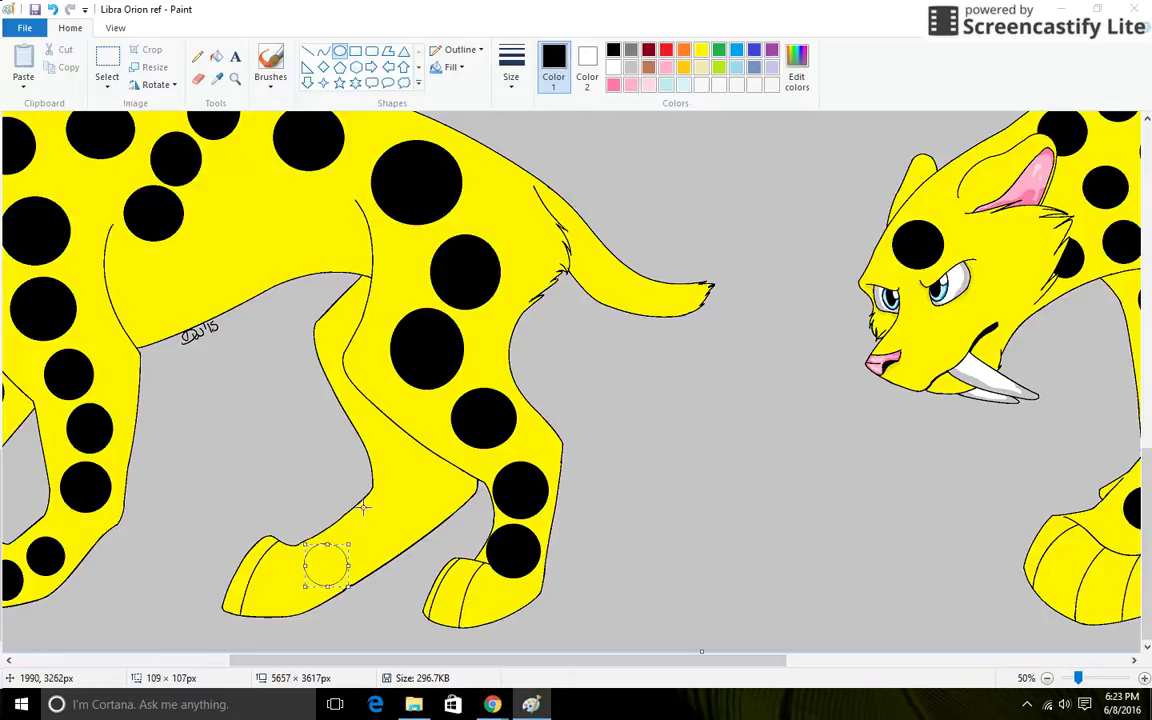
drag(364, 507, 408, 549)
mouse_move(401, 450)
mouse_down()
mouse_move(422, 486)
mouse_move(454, 500)
mouse_move(422, 485)
mouse_up()
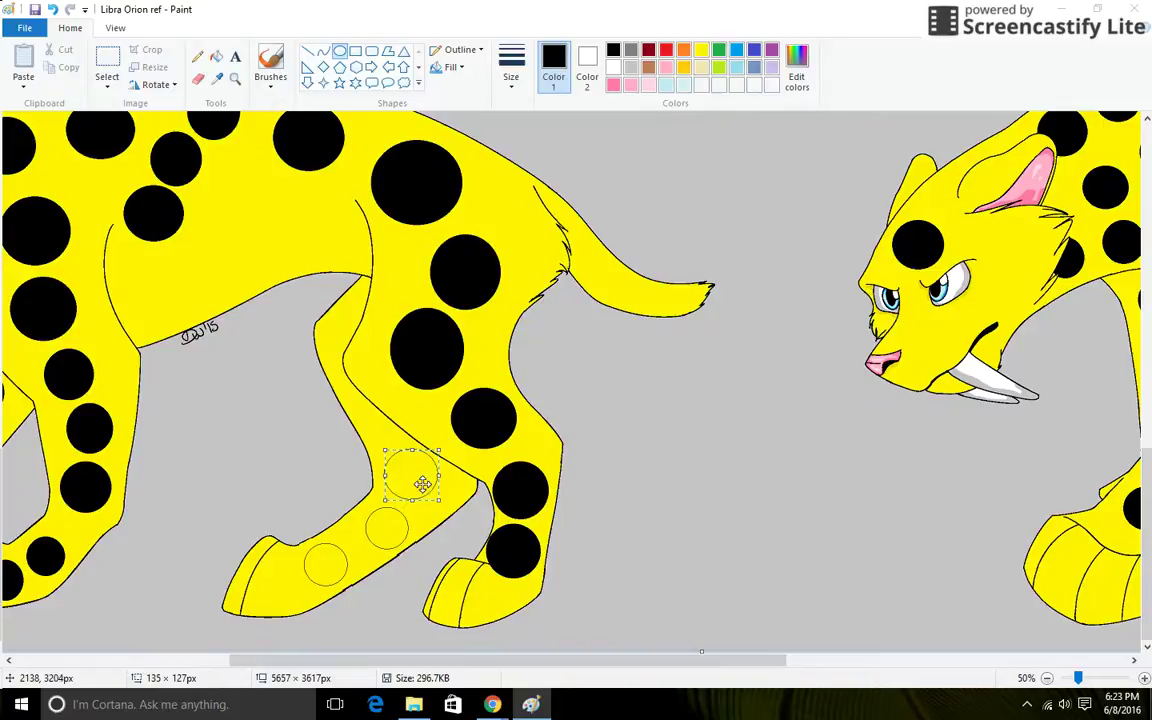
Fill the three circle outlines on the far hind leg with black
click(216, 56)
click(427, 473)
click(386, 525)
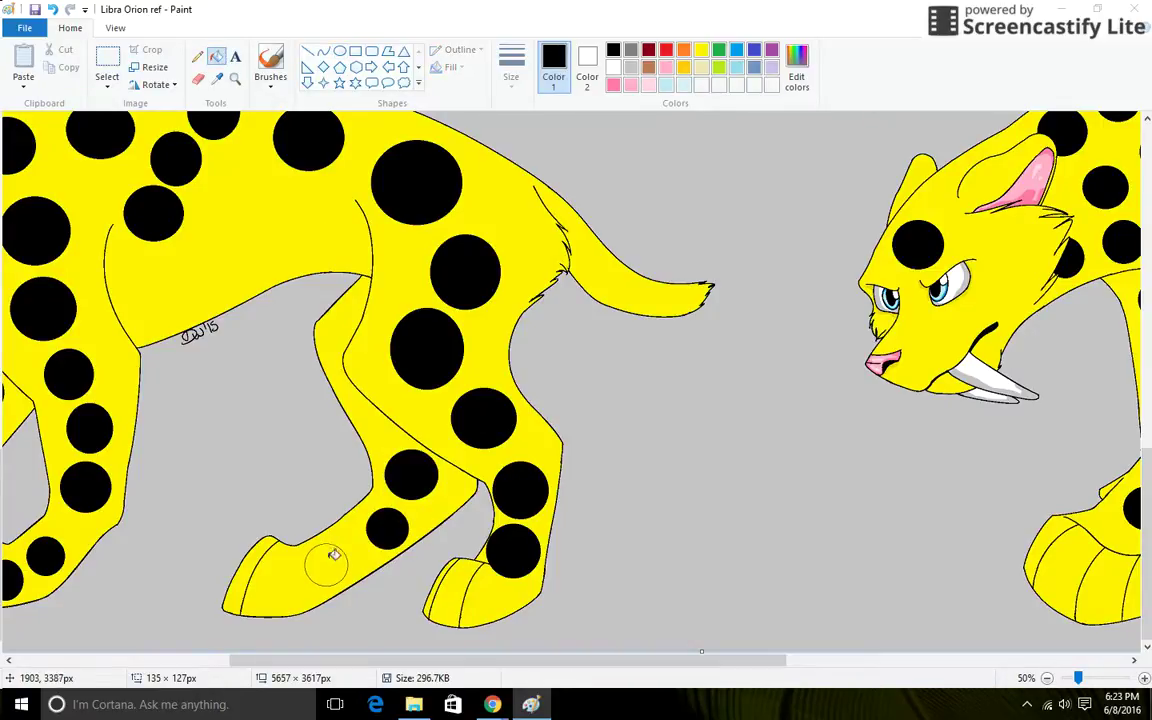
click(327, 562)
Draw three circle outlines along the belly toward the hind leg, about 147 × 137, 131 × 123 and 131 × 133 px
scroll(600, 450, up, 3)
click(340, 51)
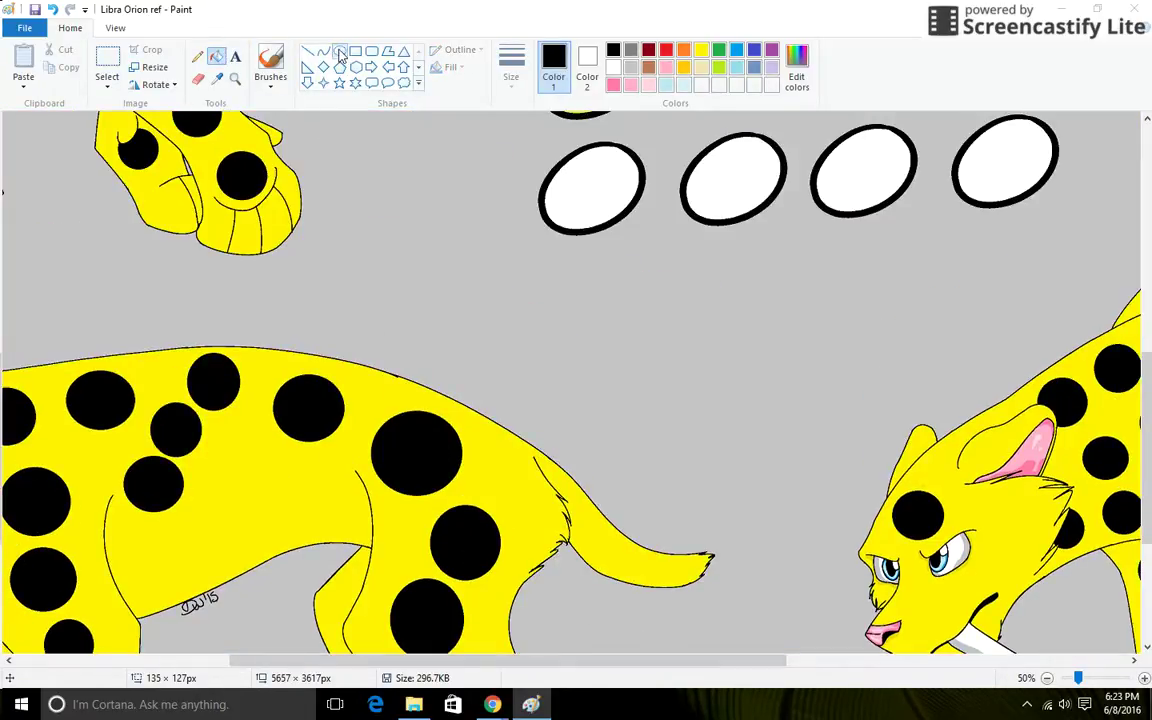
drag(448, 664, 733, 674)
scroll(306, 429, down, 2)
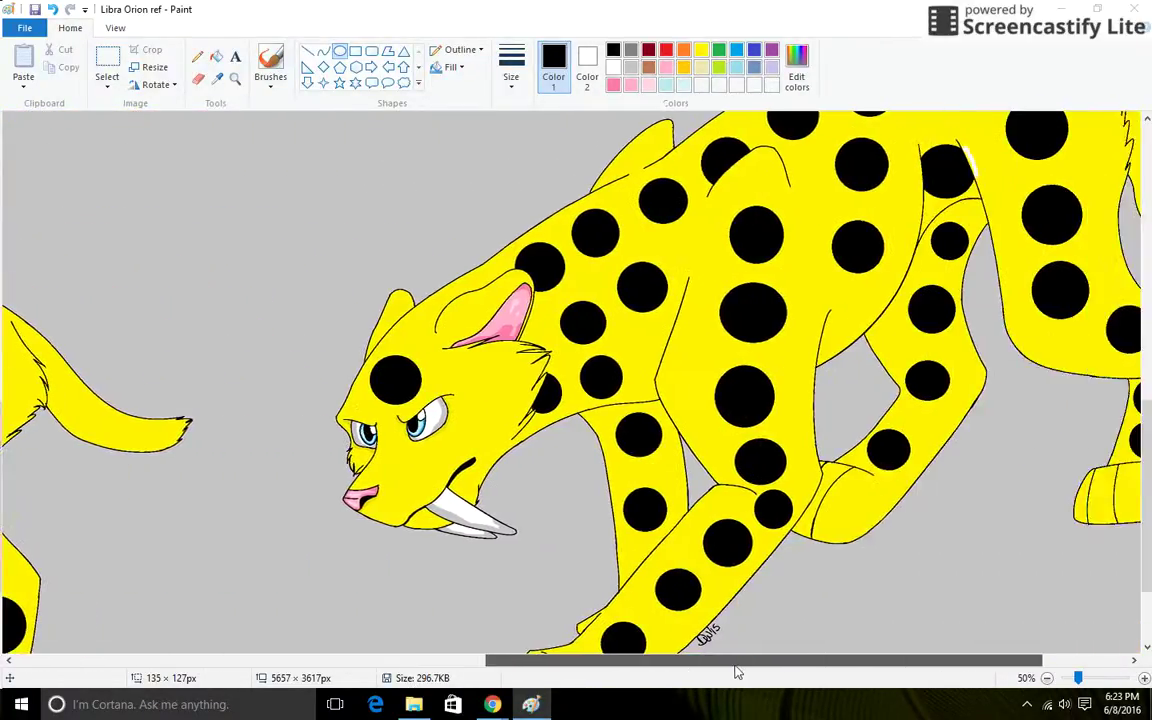
scroll(667, 652, up, 2)
scroll(667, 652, down, 2)
drag(651, 661, 321, 476)
drag(257, 390, 305, 442)
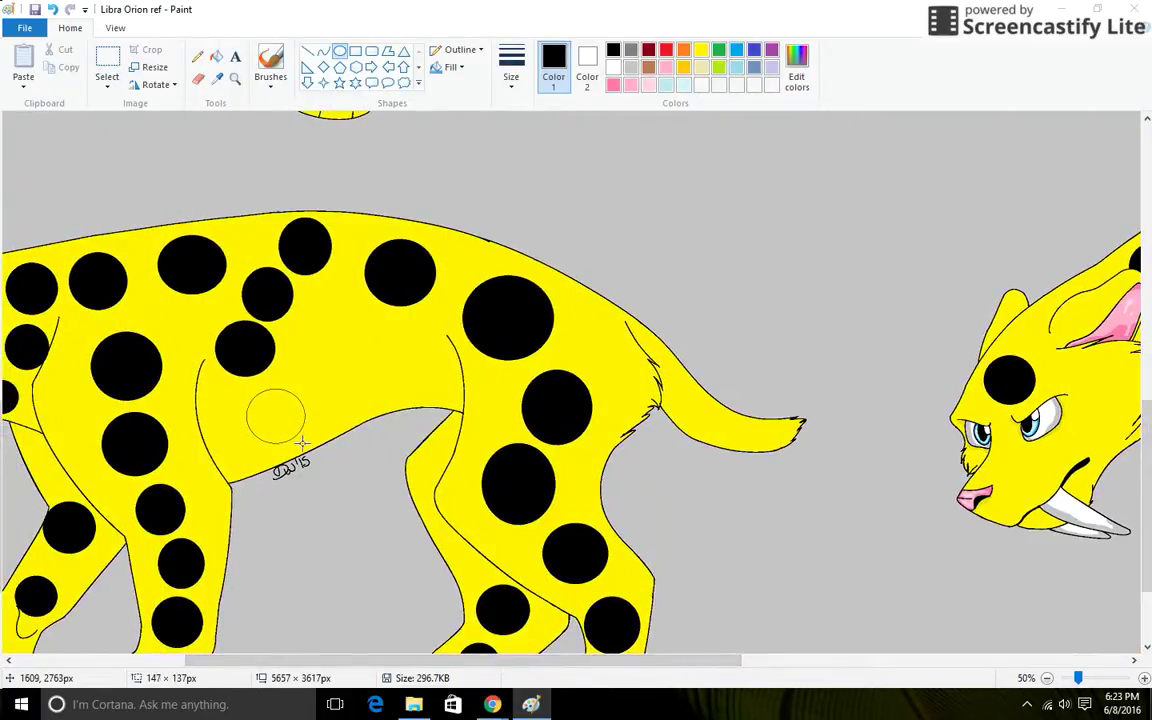
mouse_move(337, 381)
mouse_down()
mouse_move(388, 424)
mouse_move(345, 383)
mouse_up()
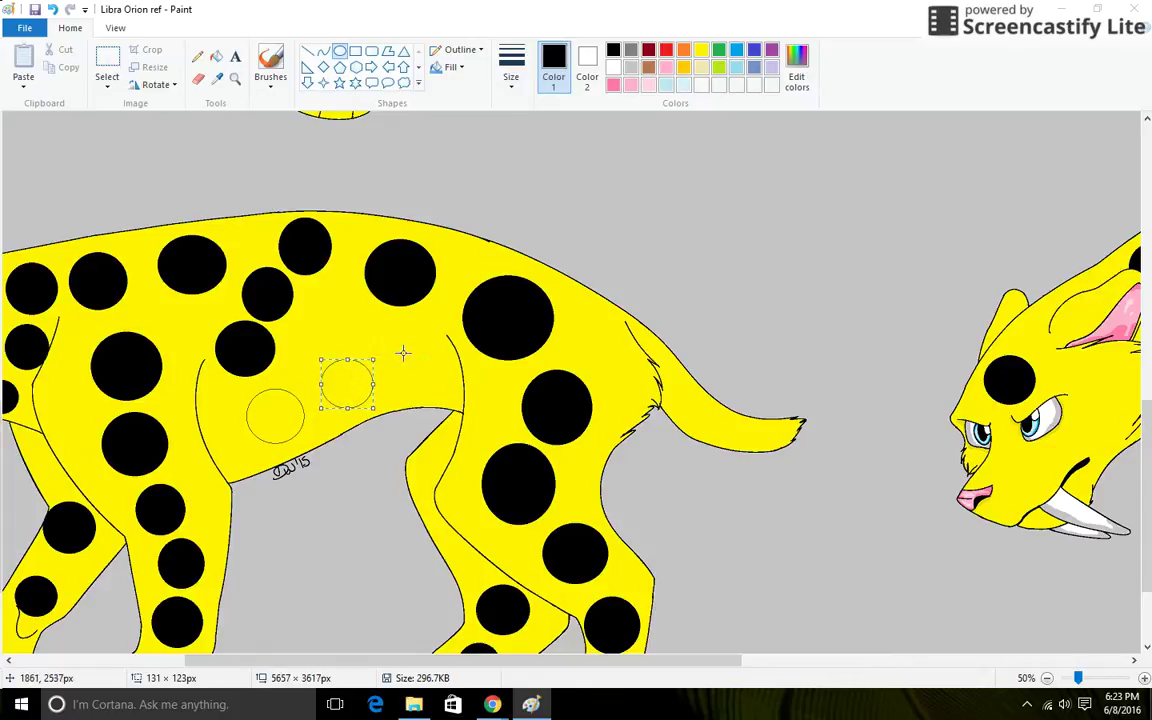
mouse_move(405, 355)
mouse_down()
mouse_move(424, 406)
mouse_move(457, 404)
mouse_up()
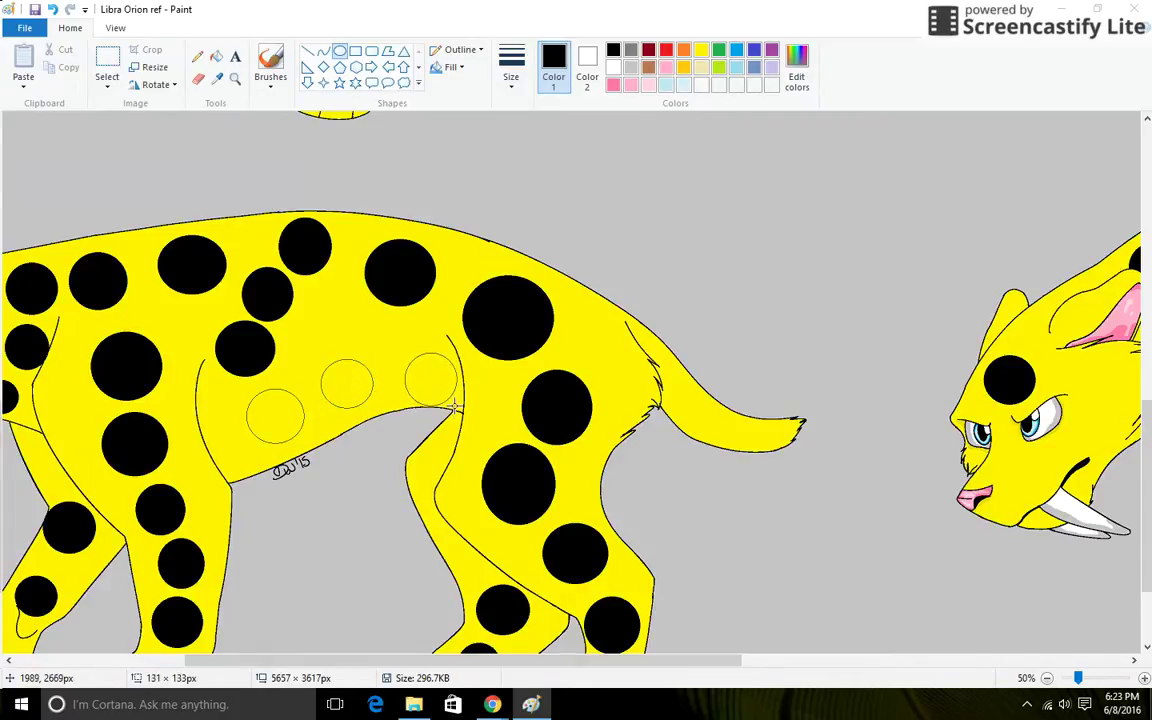
Fill the three circle outlines along the belly with black
click(217, 57)
click(276, 416)
click(347, 384)
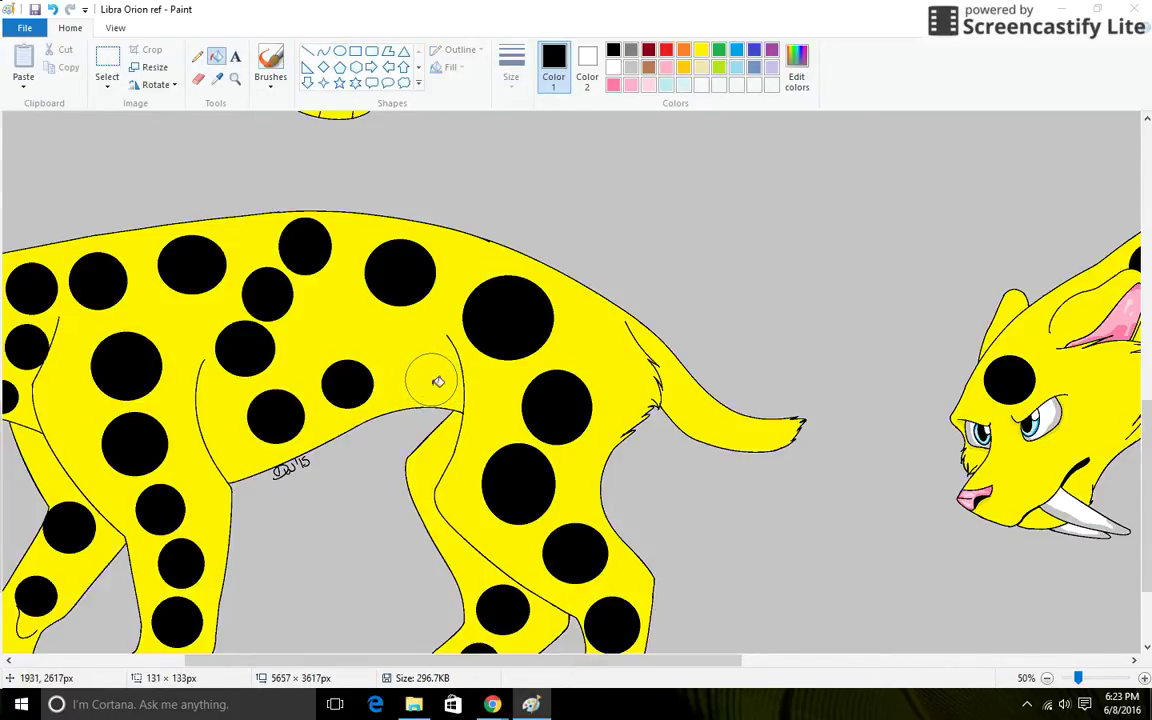
click(432, 381)
Place a text box with yellow text above the NAME line at 25% zoom
click(115, 28)
click(56, 58)
click(56, 58)
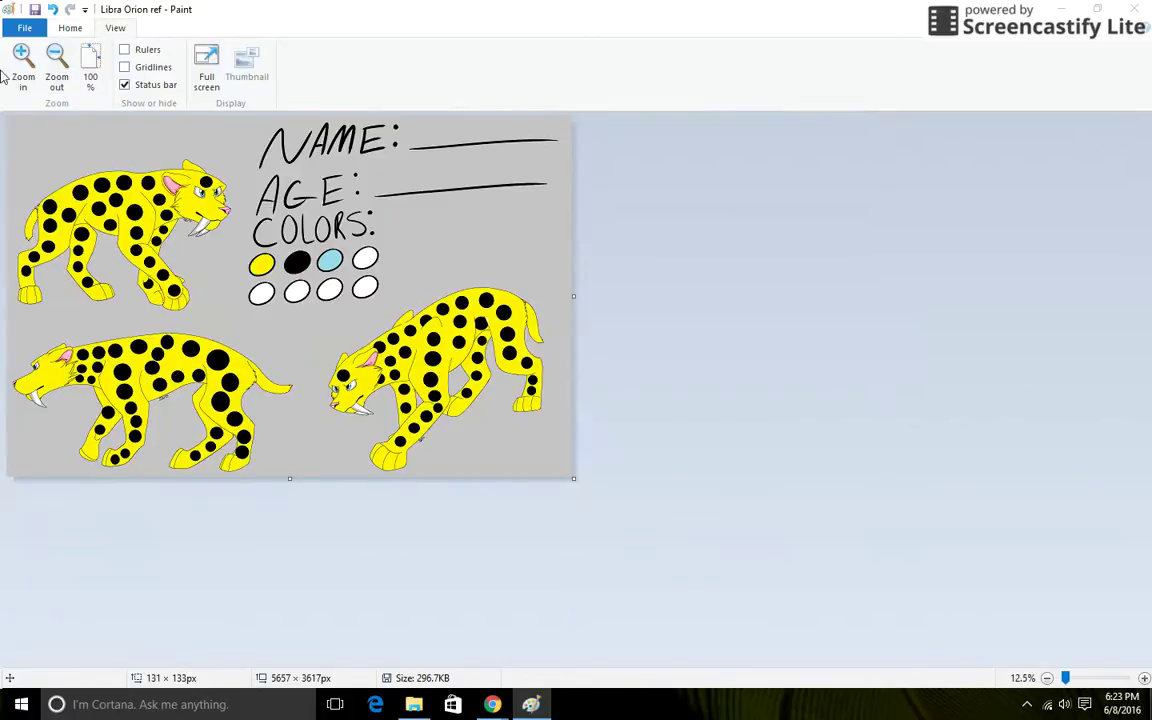
click(18, 78)
click(70, 28)
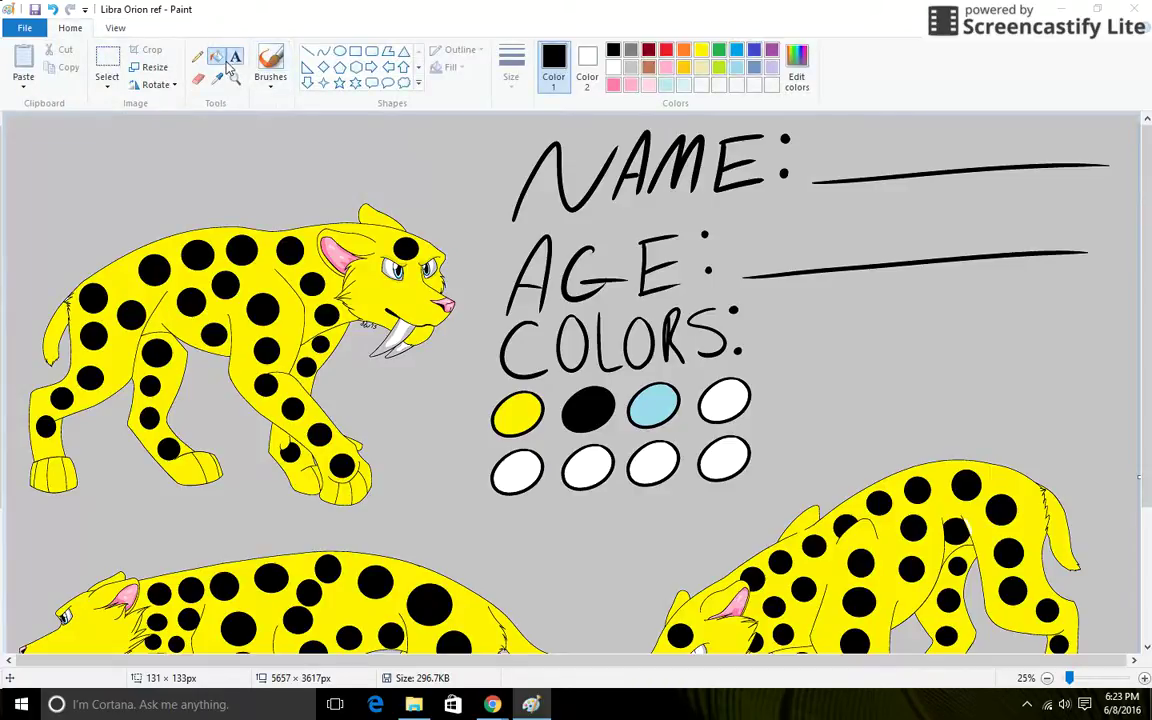
click(235, 57)
click(701, 49)
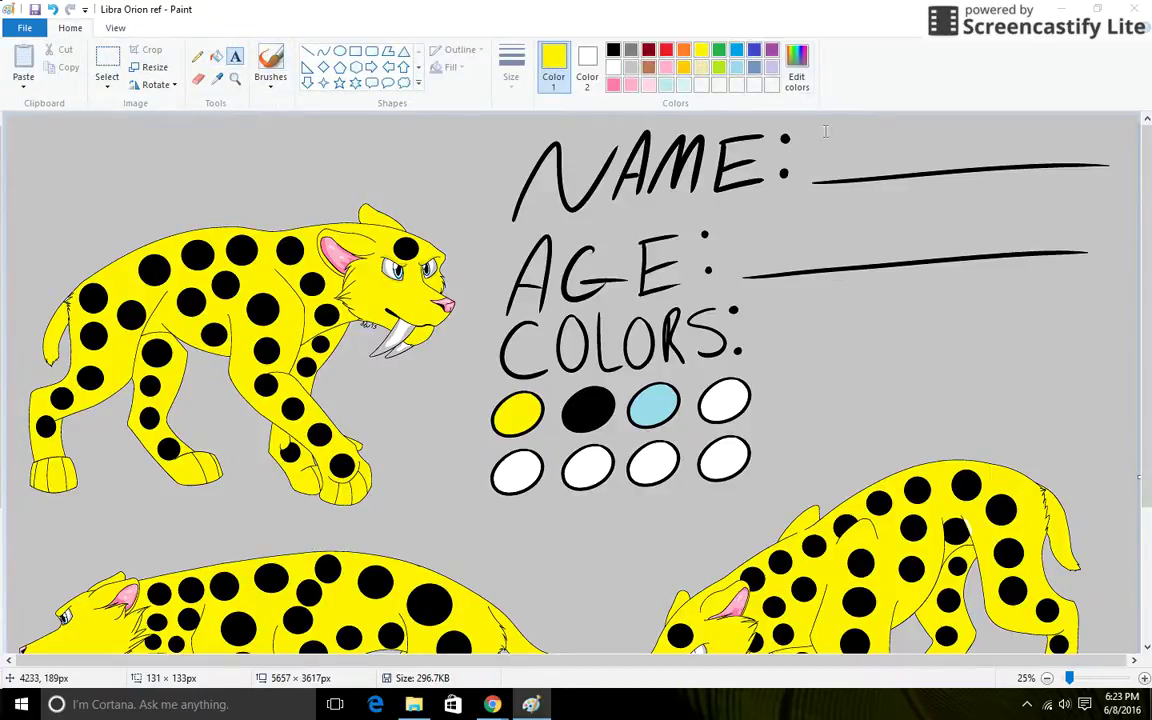
click(824, 140)
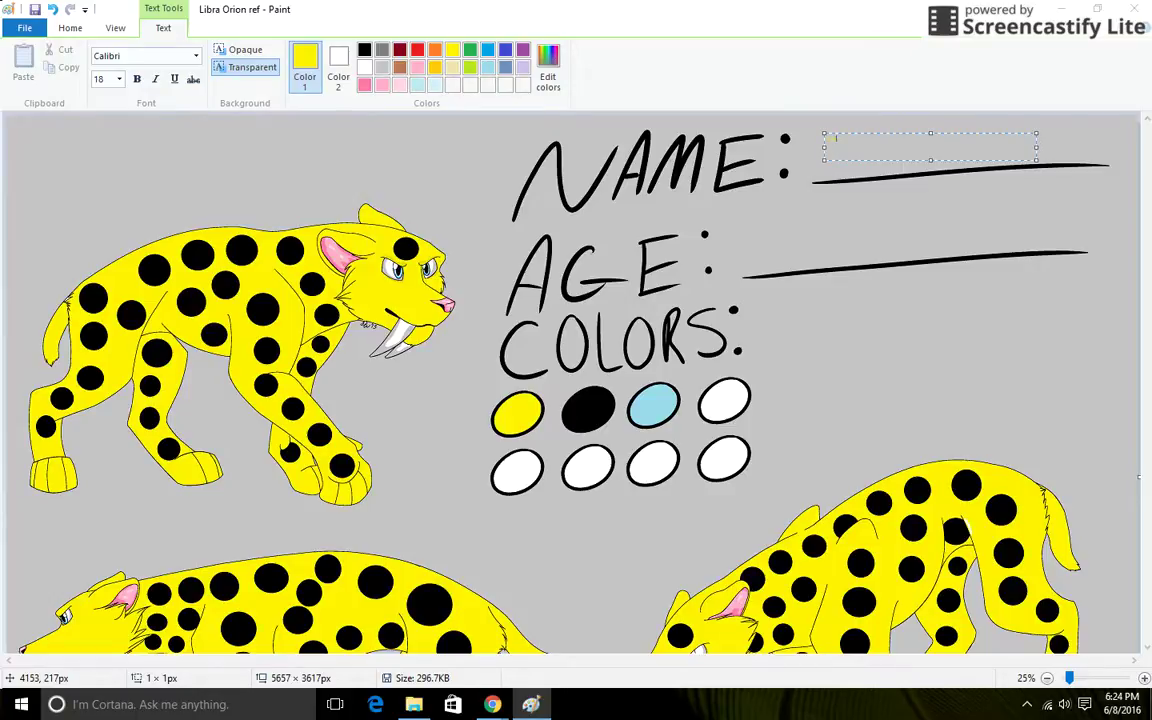
Try font sizes 36 and 48 in the small text box on the NAME line and close the box
click(118, 79)
click(98, 241)
drag(842, 143, 820, 147)
click(116, 81)
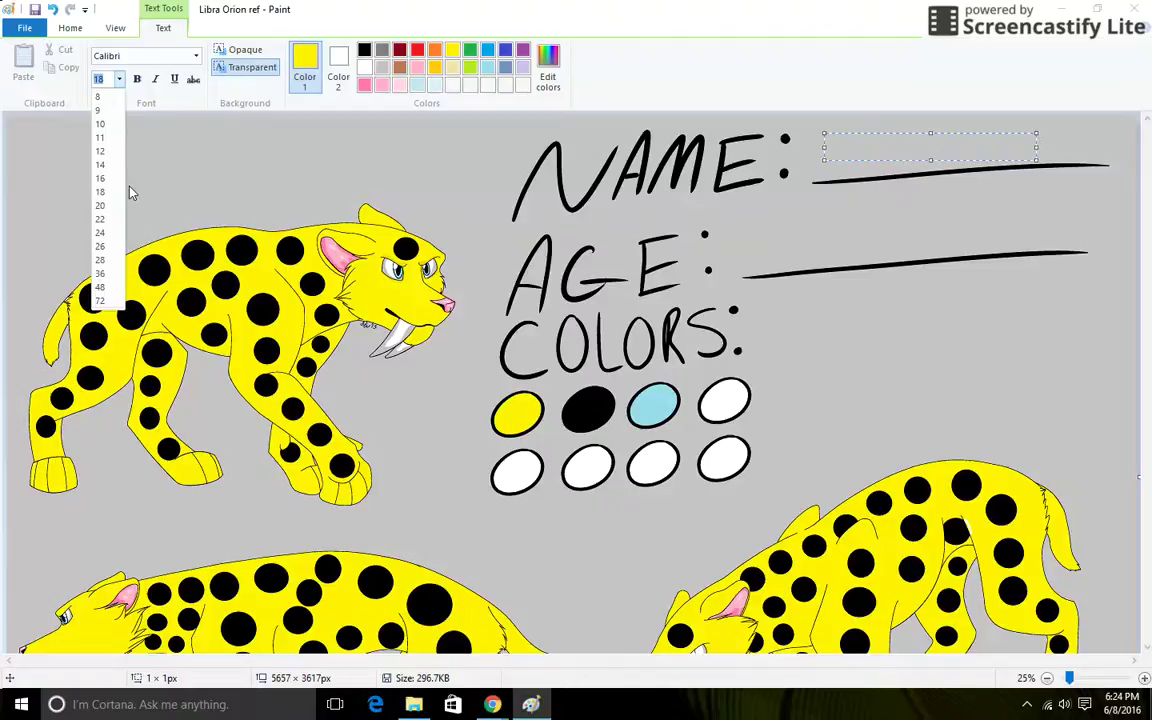
click(104, 274)
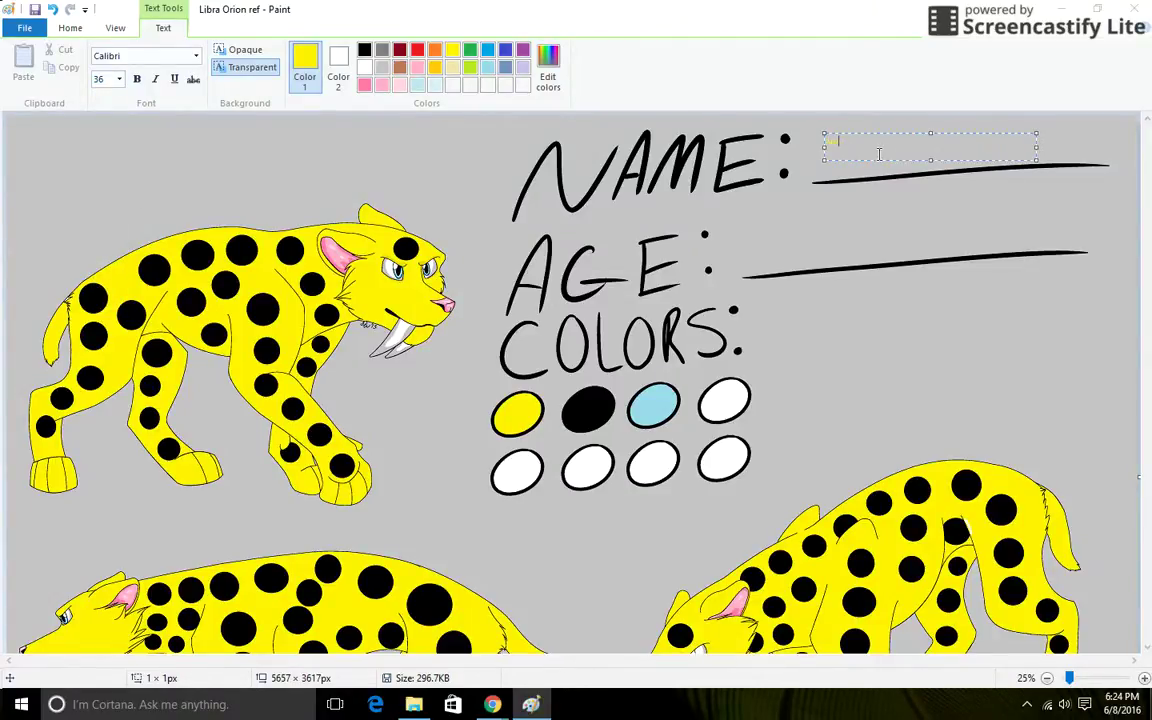
click(117, 79)
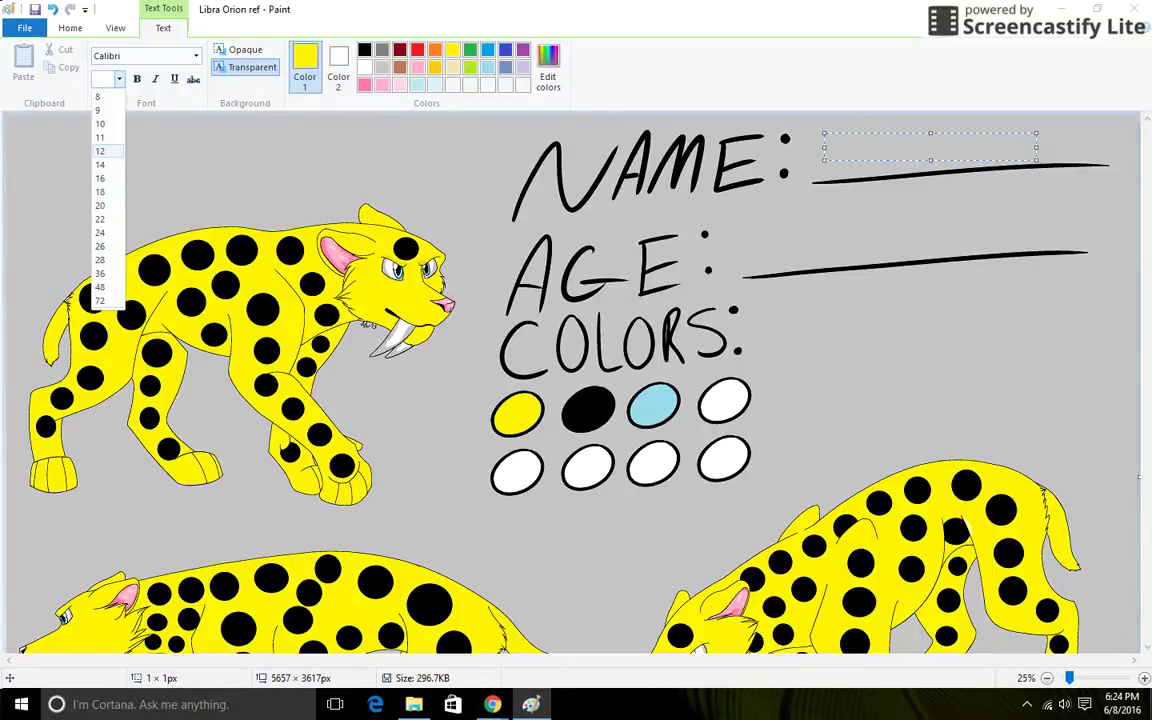
text(48)
key(Return)
click(813, 236)
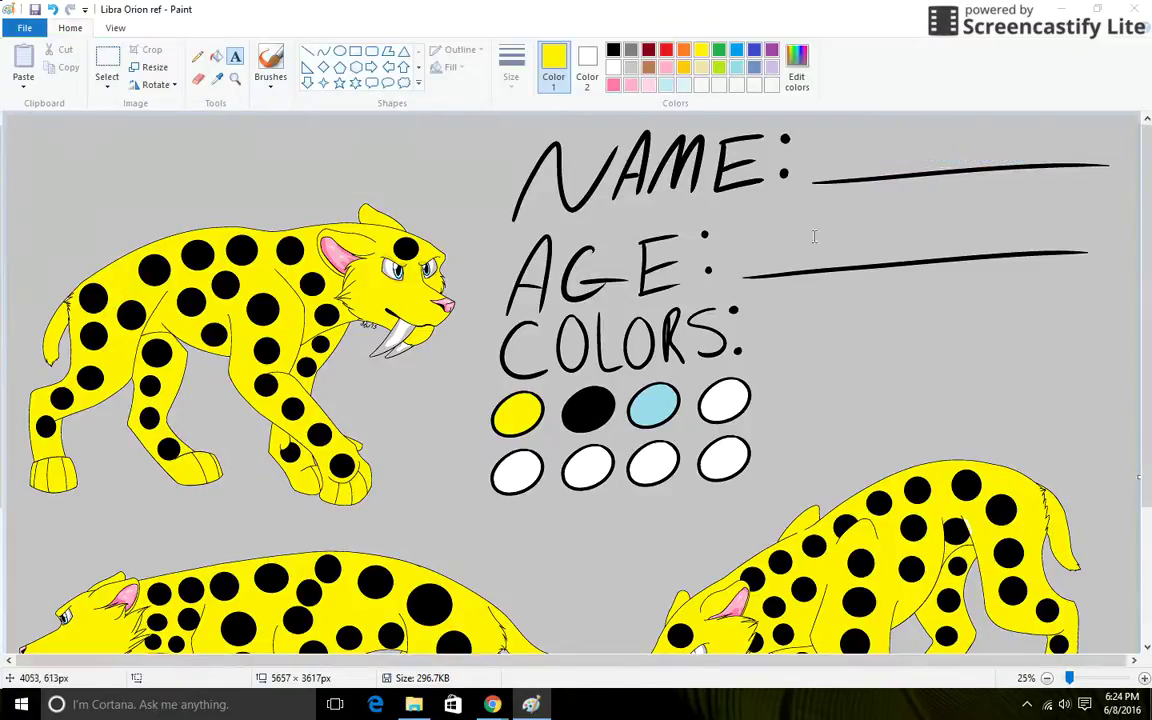
Enter LIBRA ORION in a wider text box spanning the NAME line and set its font size to 72
click(806, 245)
click(830, 151)
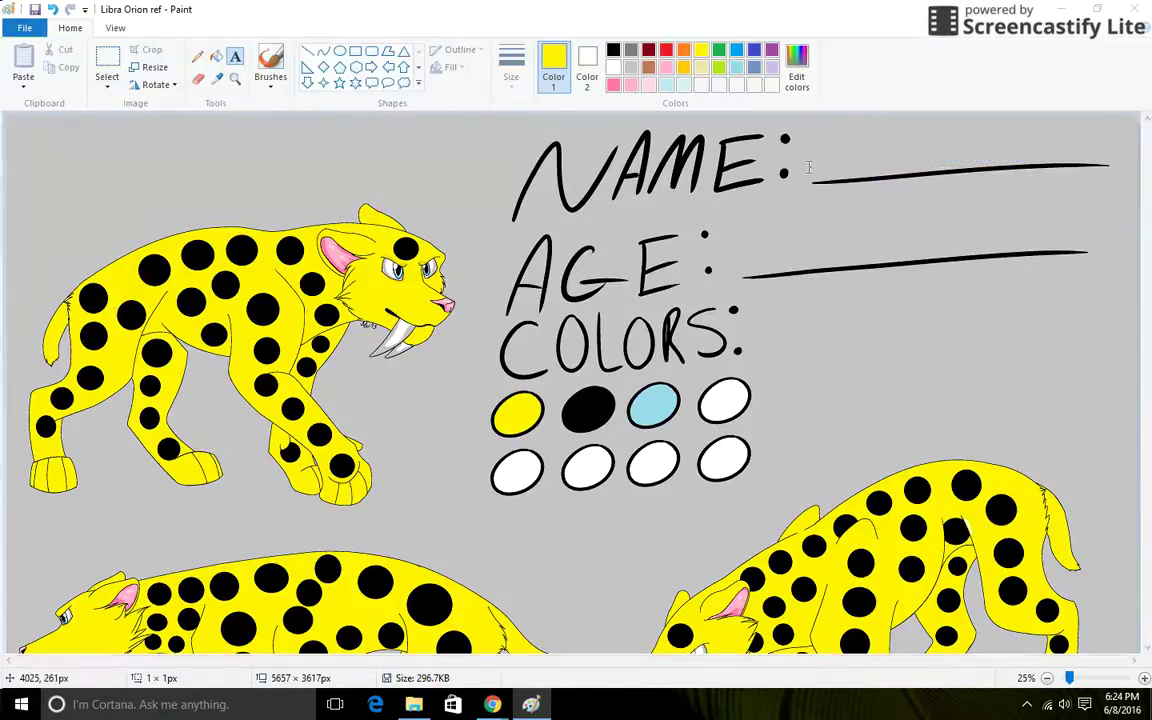
drag(808, 131, 1139, 198)
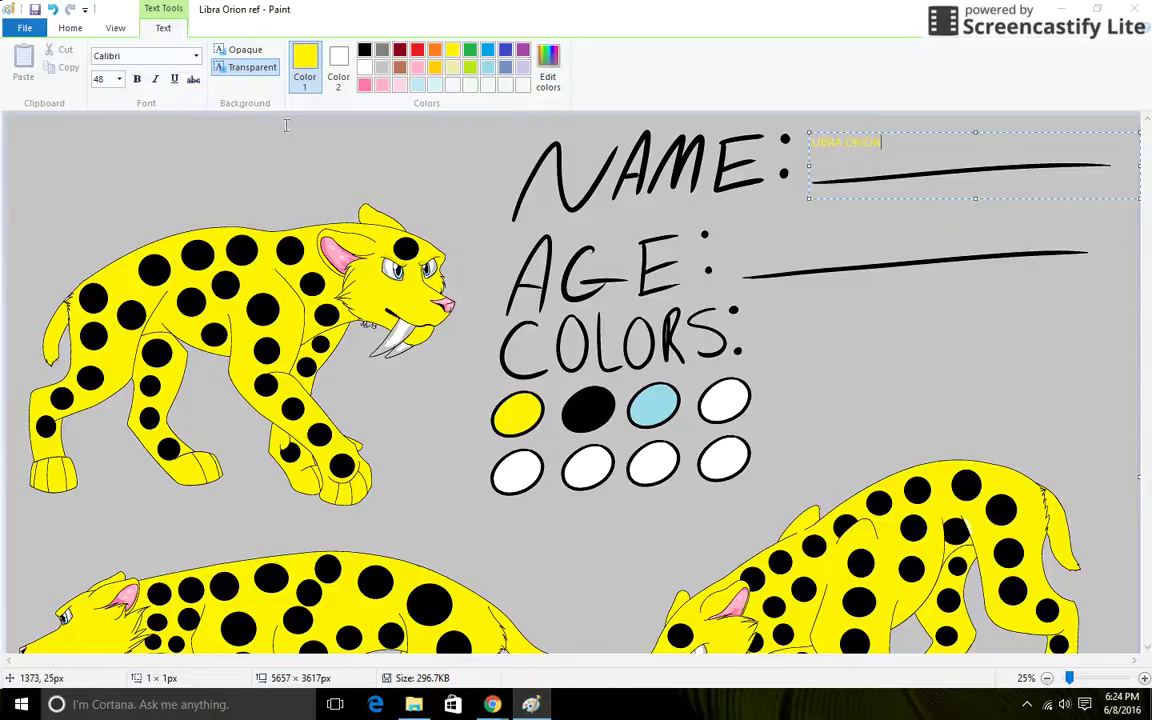
drag(884, 145, 789, 148)
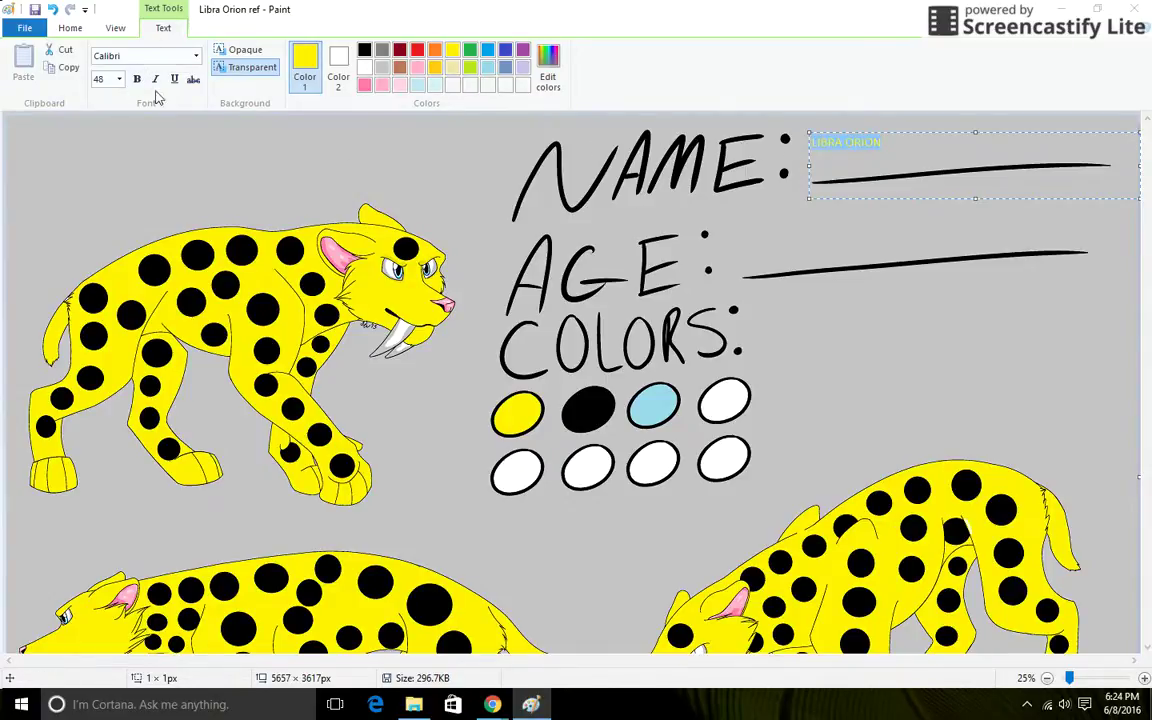
click(117, 80)
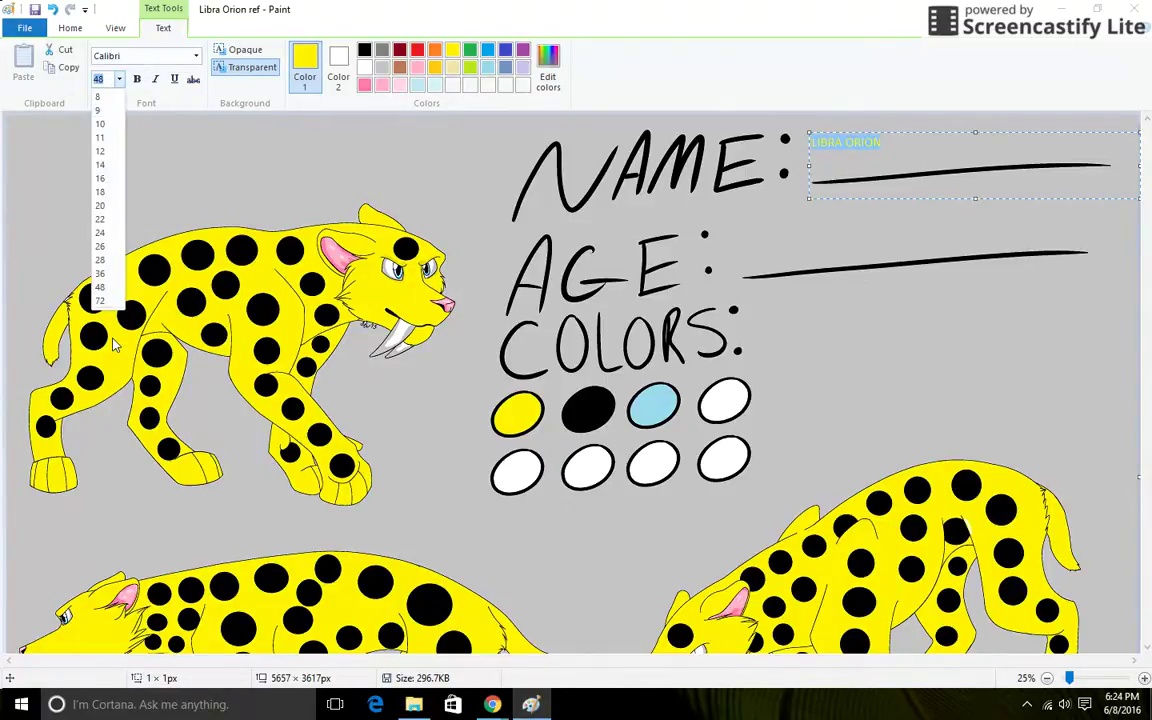
click(104, 300)
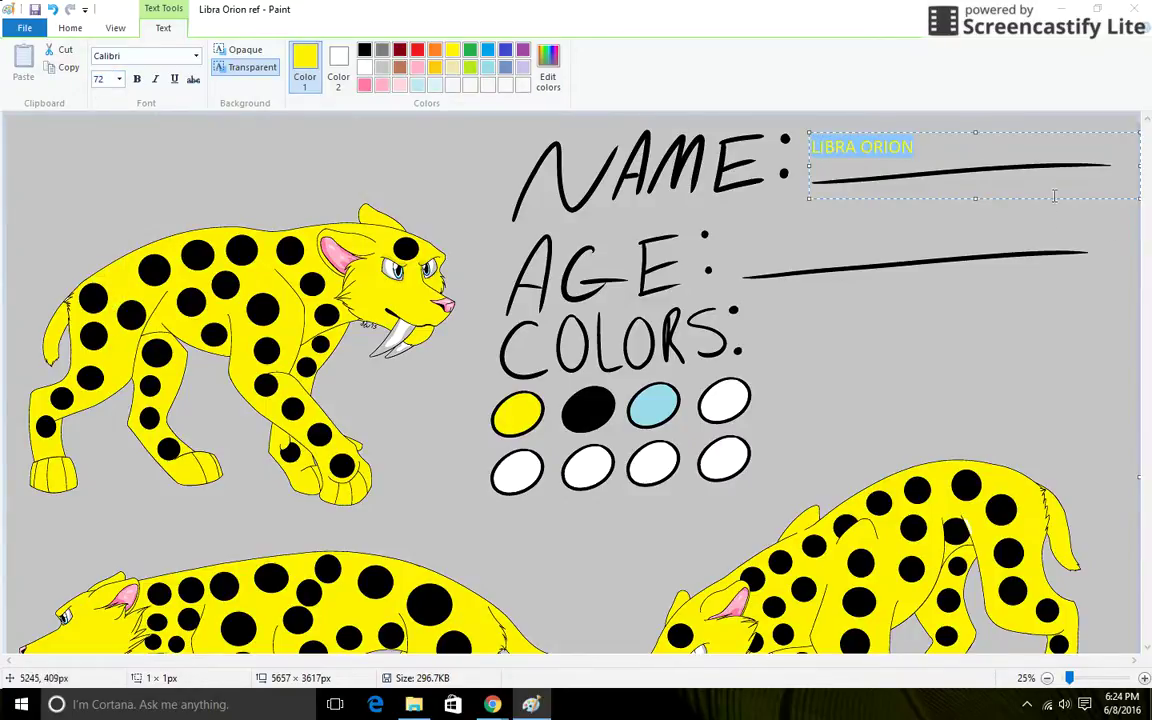
Try enlarging and repositioning the LIBRA ORION text box on the NAME line, and undo the placed text
drag(1053, 200, 905, 221)
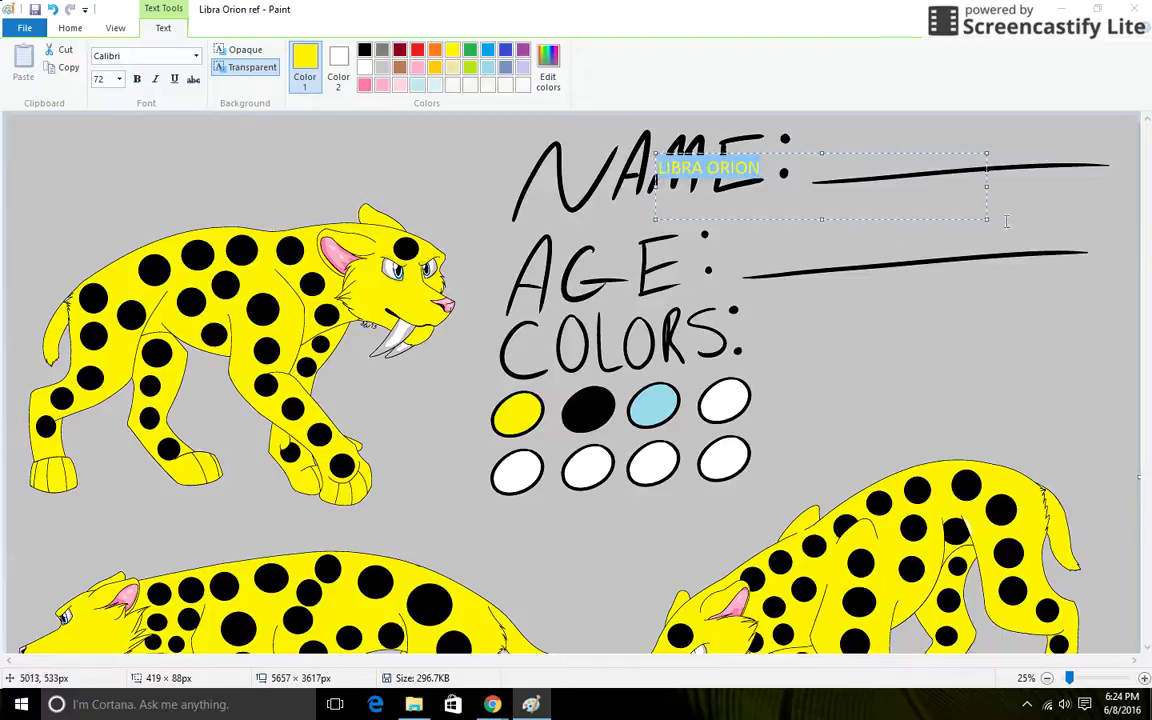
drag(985, 219, 1045, 246)
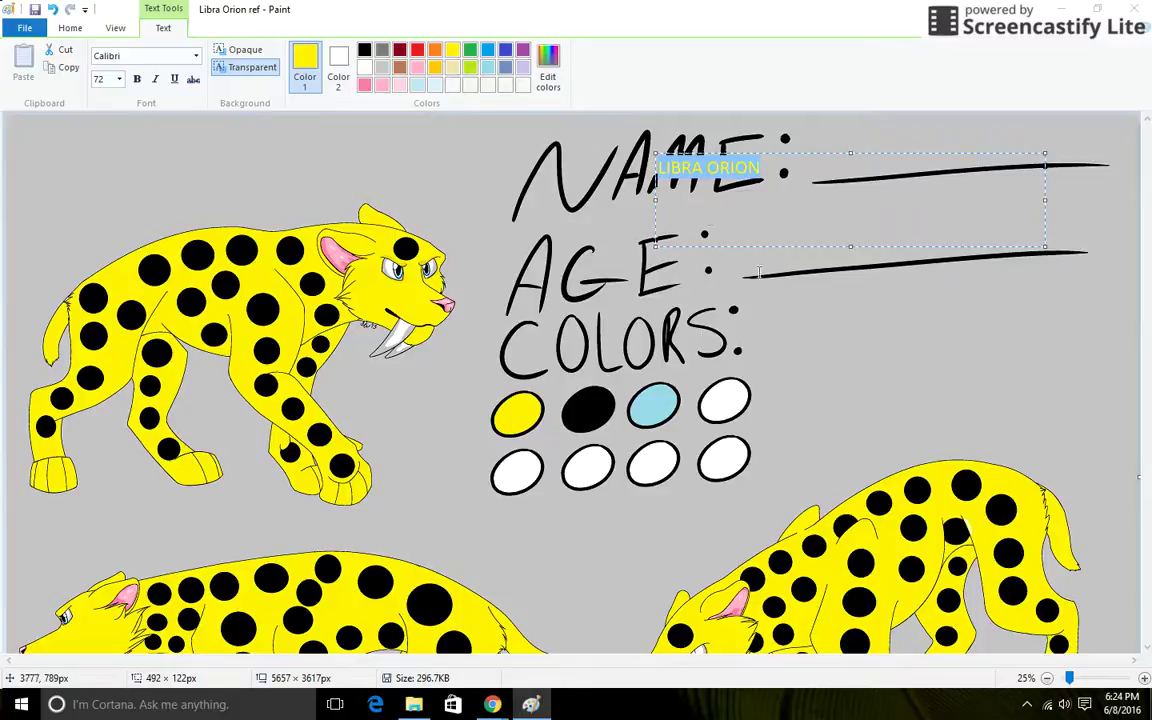
drag(820, 247, 915, 237)
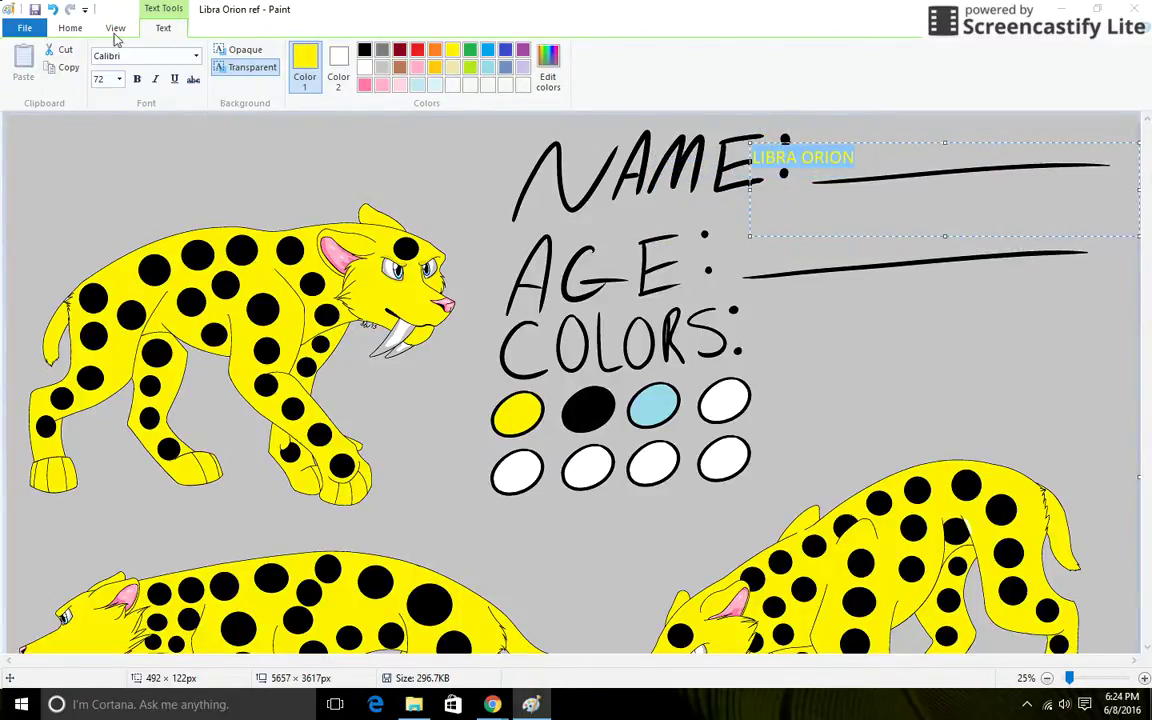
click(760, 265)
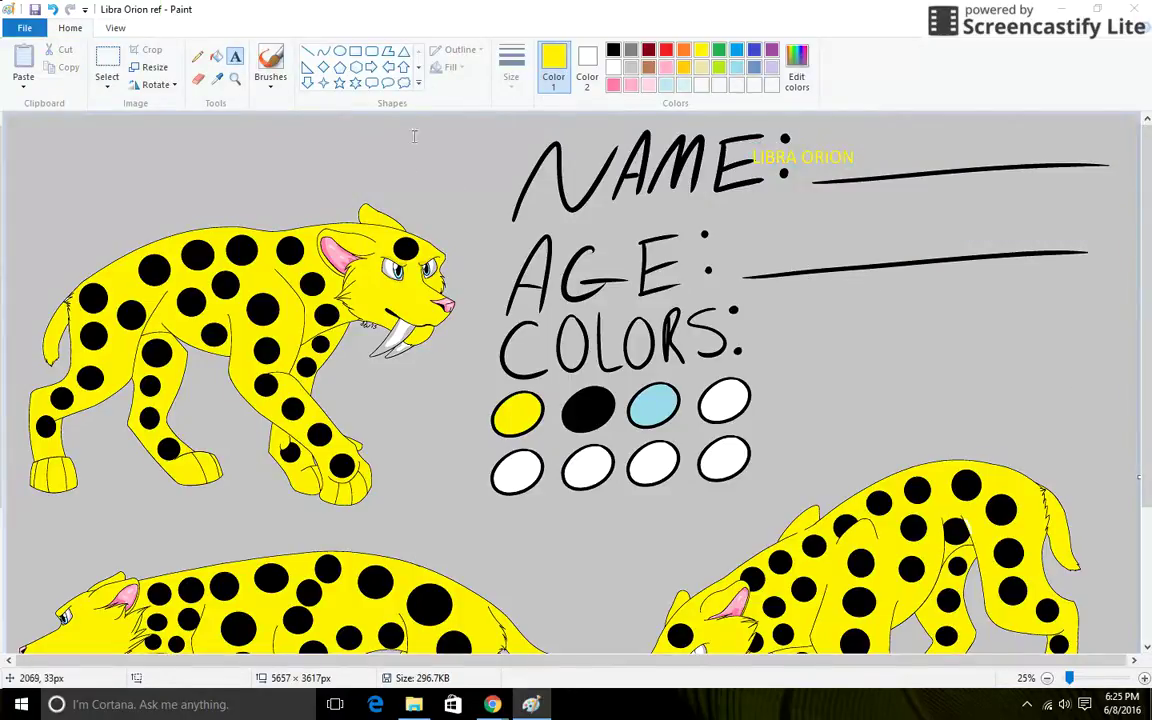
key(ctrl+z)
Zoom out to 12.5% to view the whole reference sheet with all three spotted poses
click(197, 56)
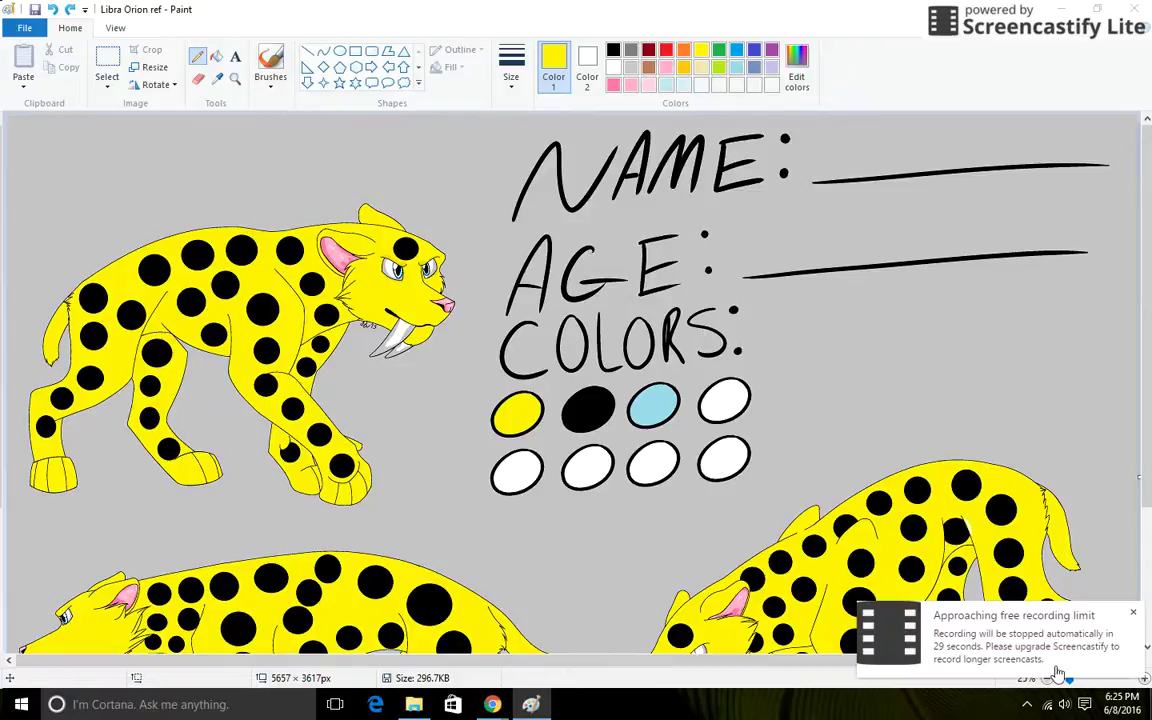
click(116, 28)
click(57, 56)
click(66, 28)
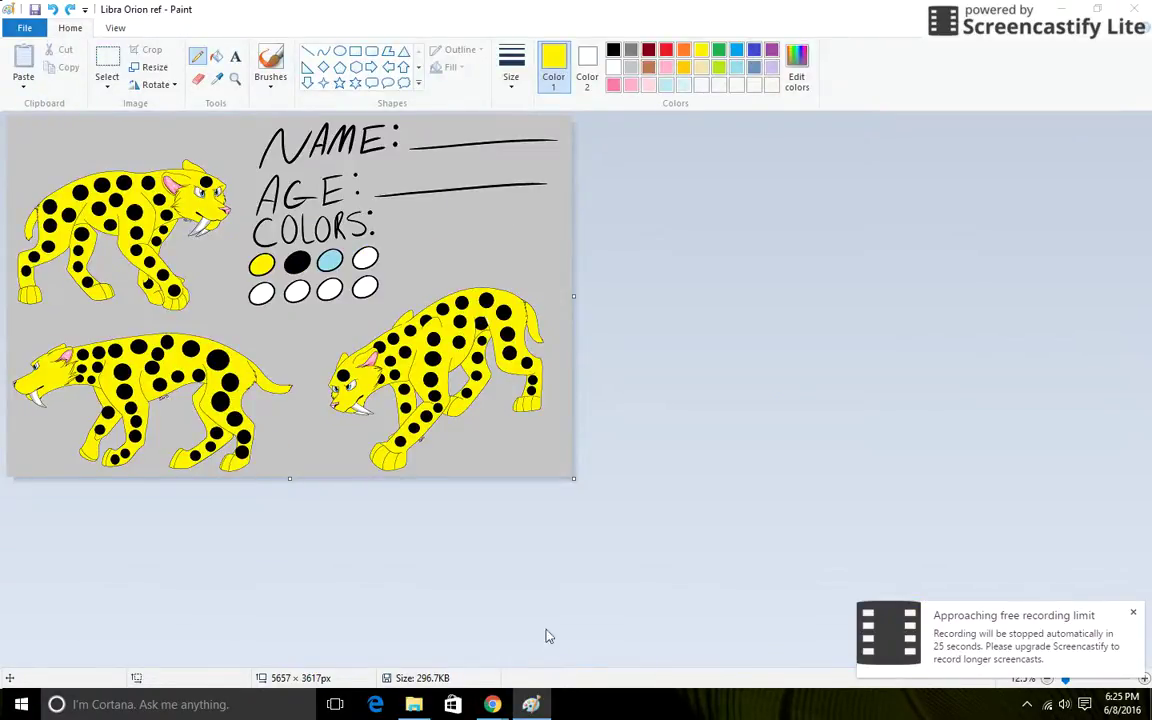
mouse_move(492, 704)
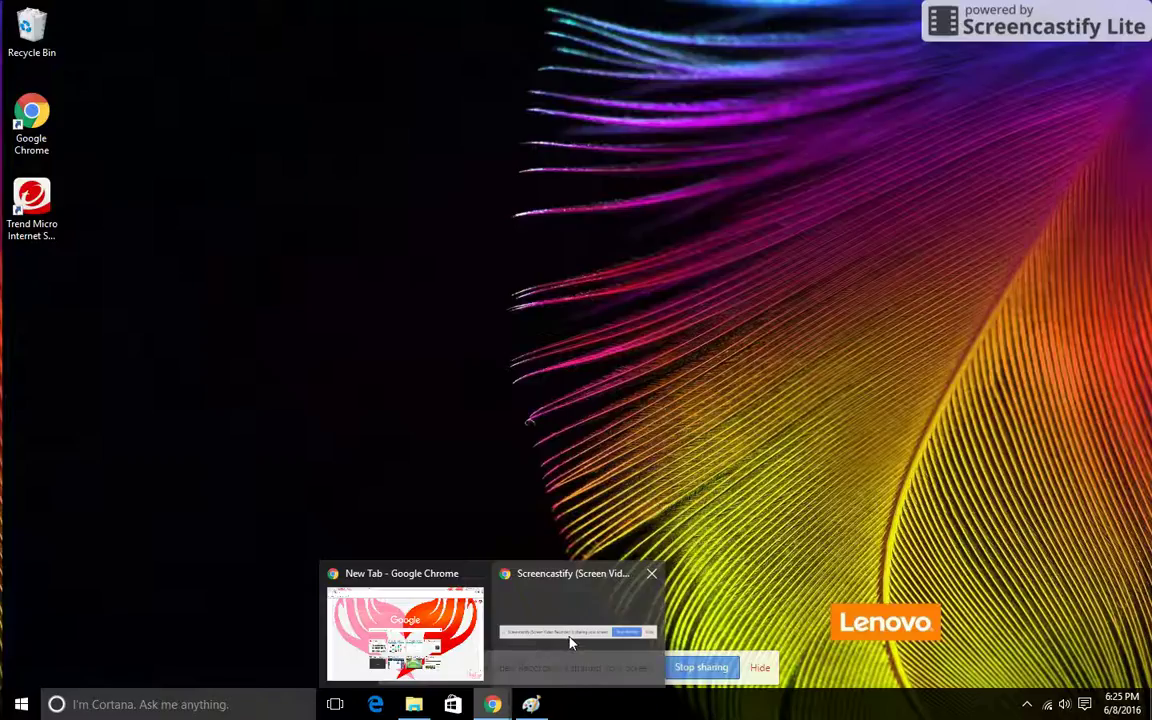